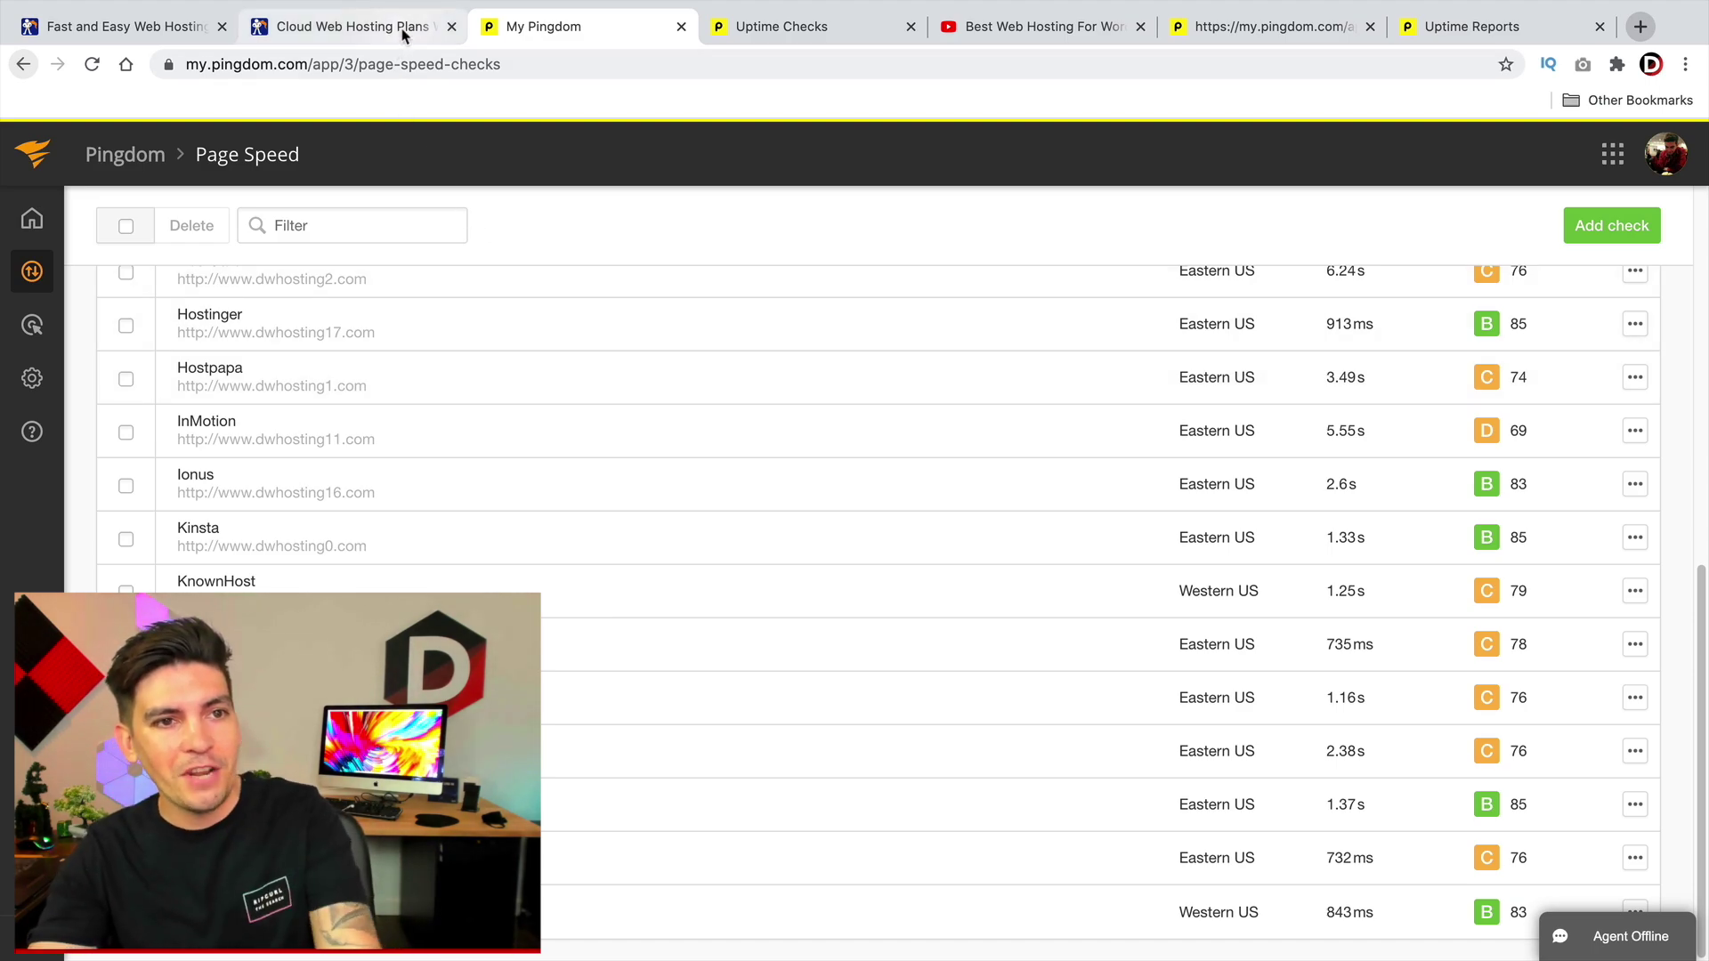
- Review the NameHero hosting plans page, then switch to the YouTube hosting test video
click(348, 25)
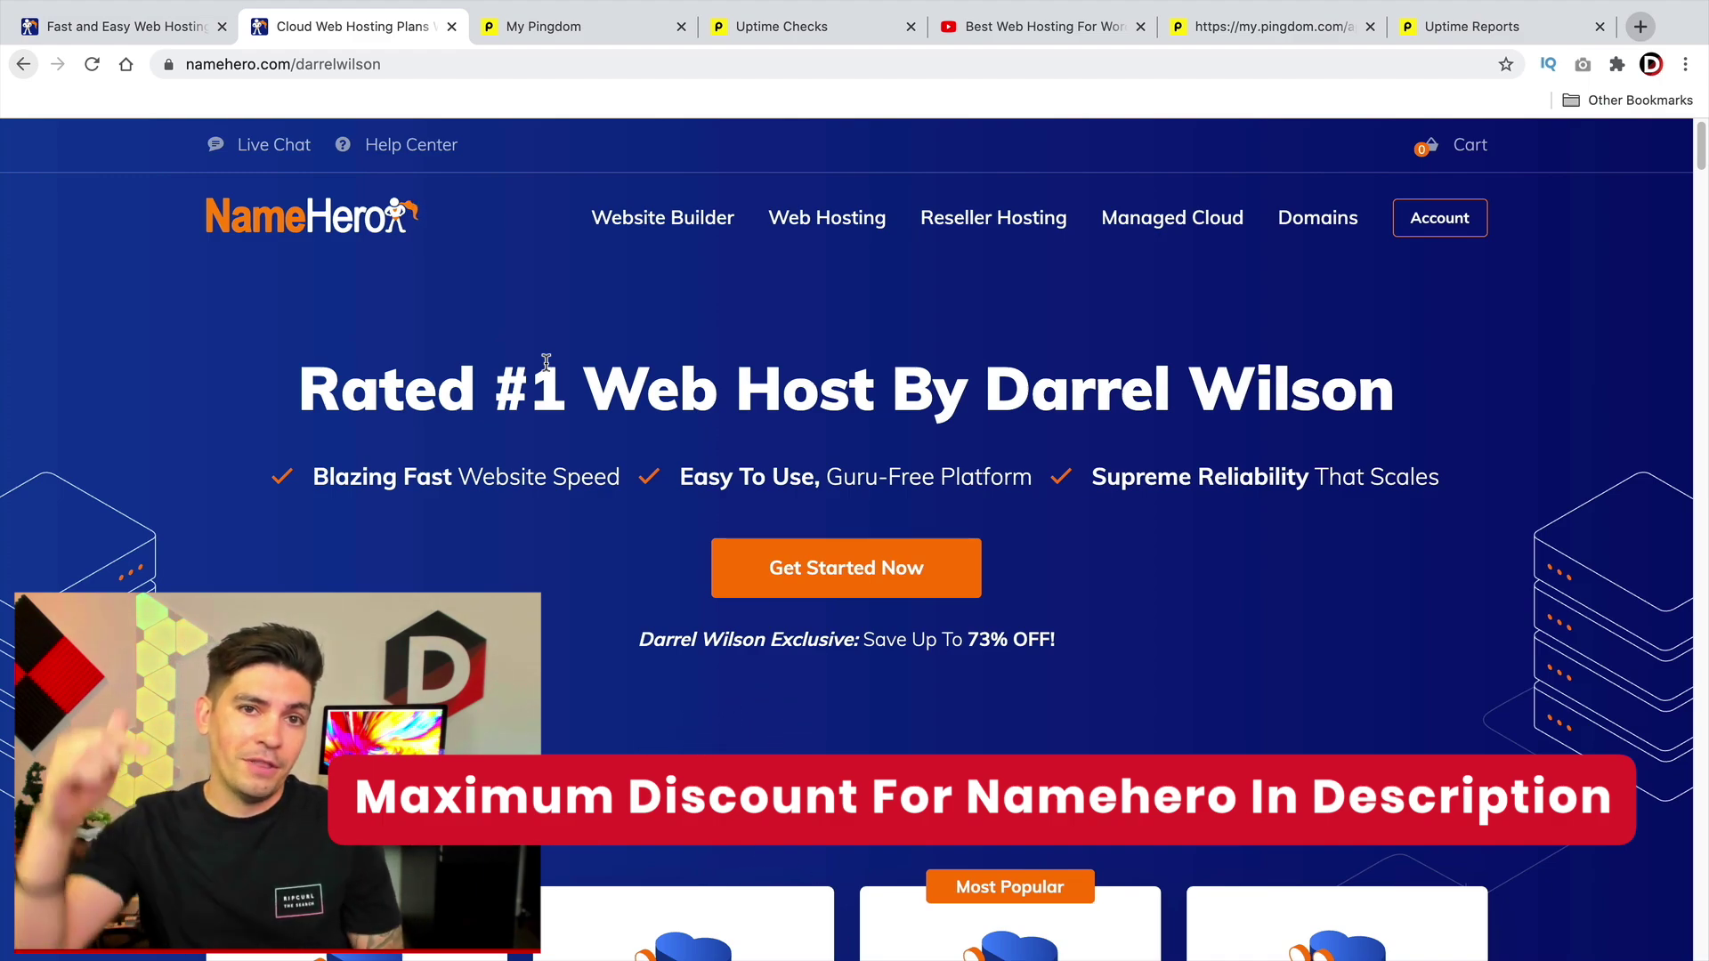
scroll(655, 498, down, 5)
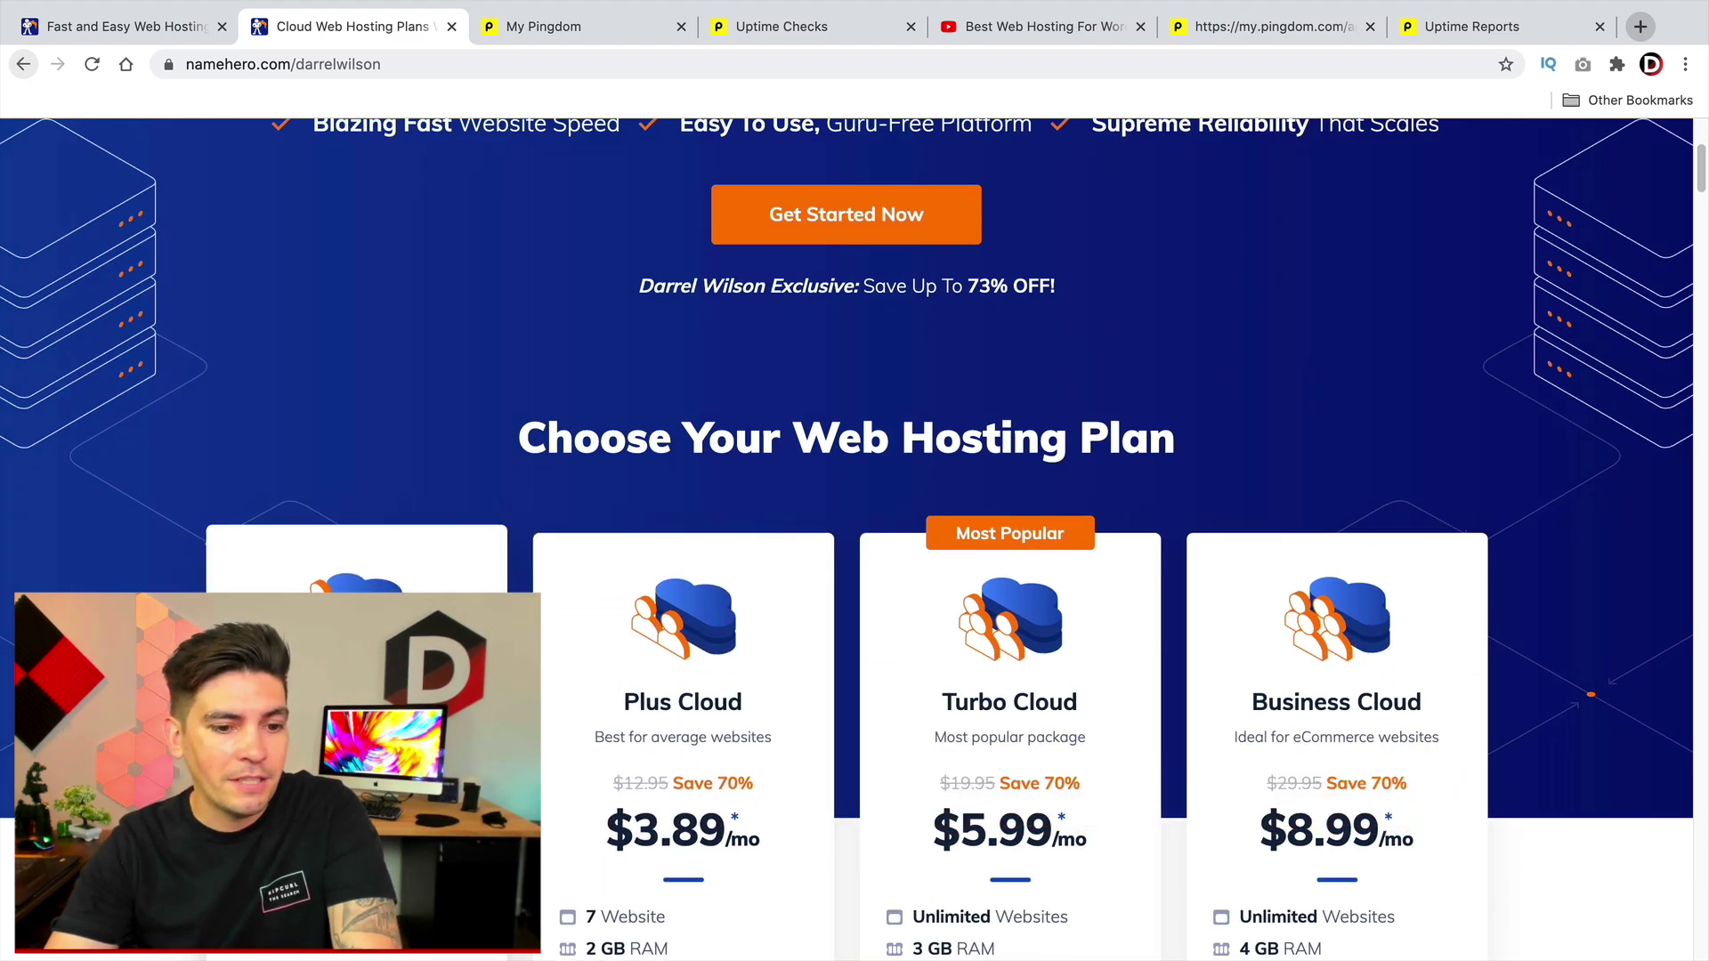
scroll(700, 504, up, 1)
scroll(702, 505, up, 4)
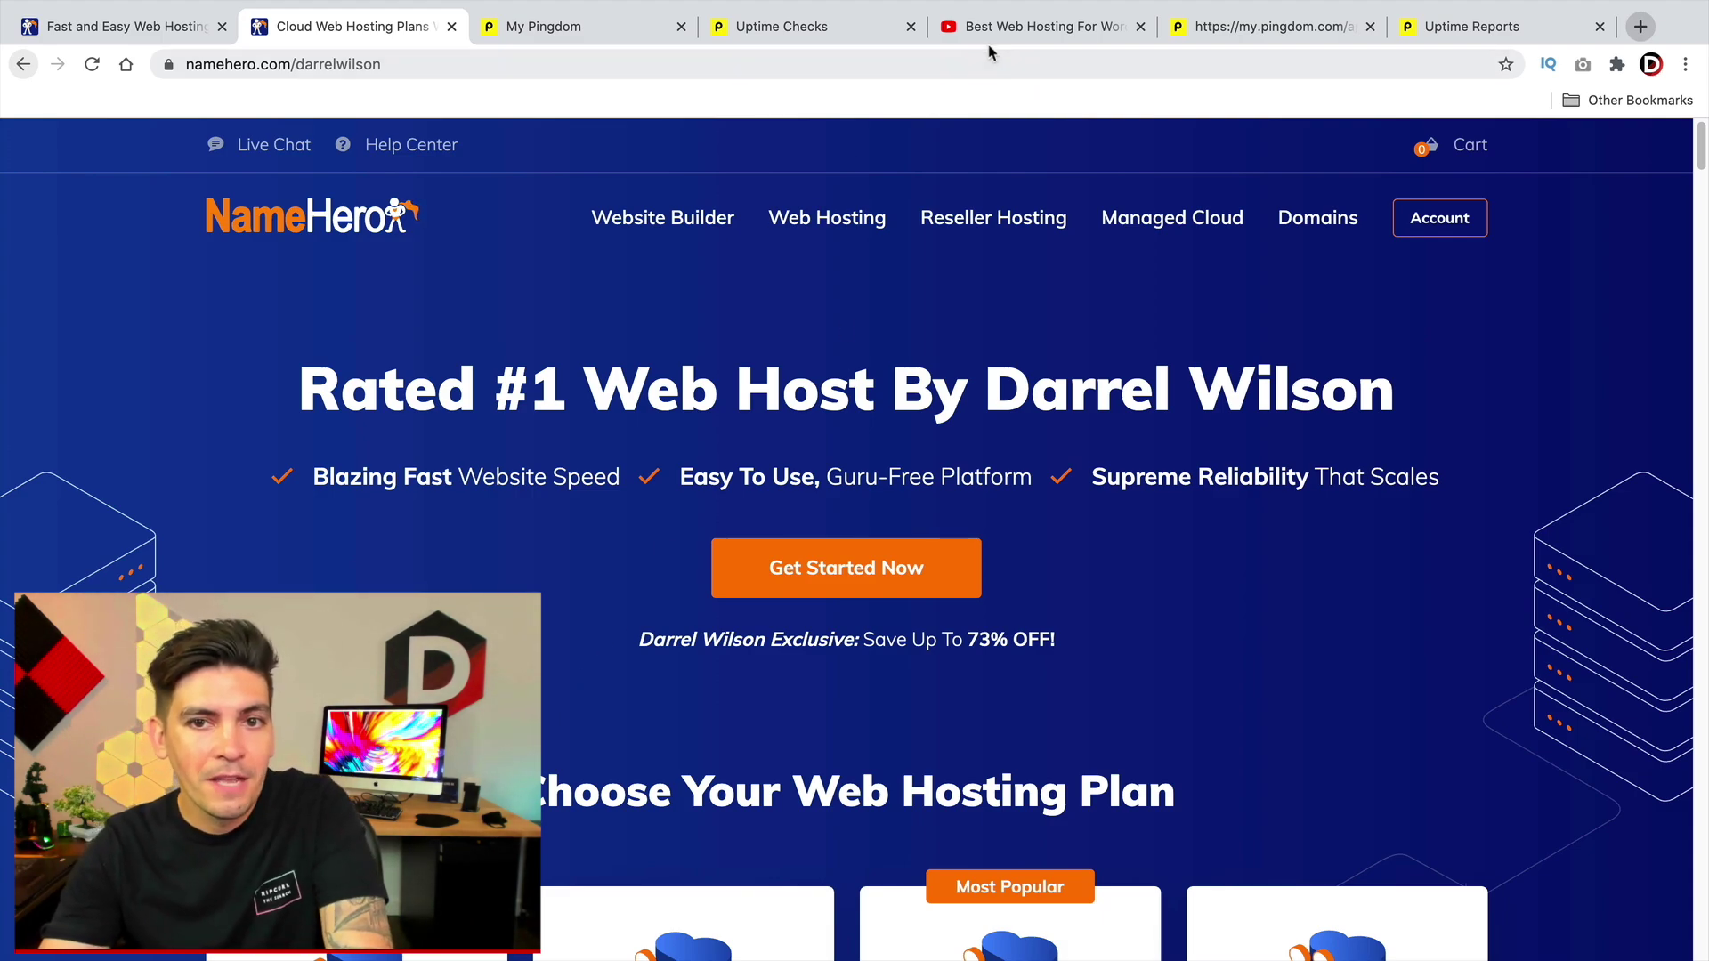
click(1015, 27)
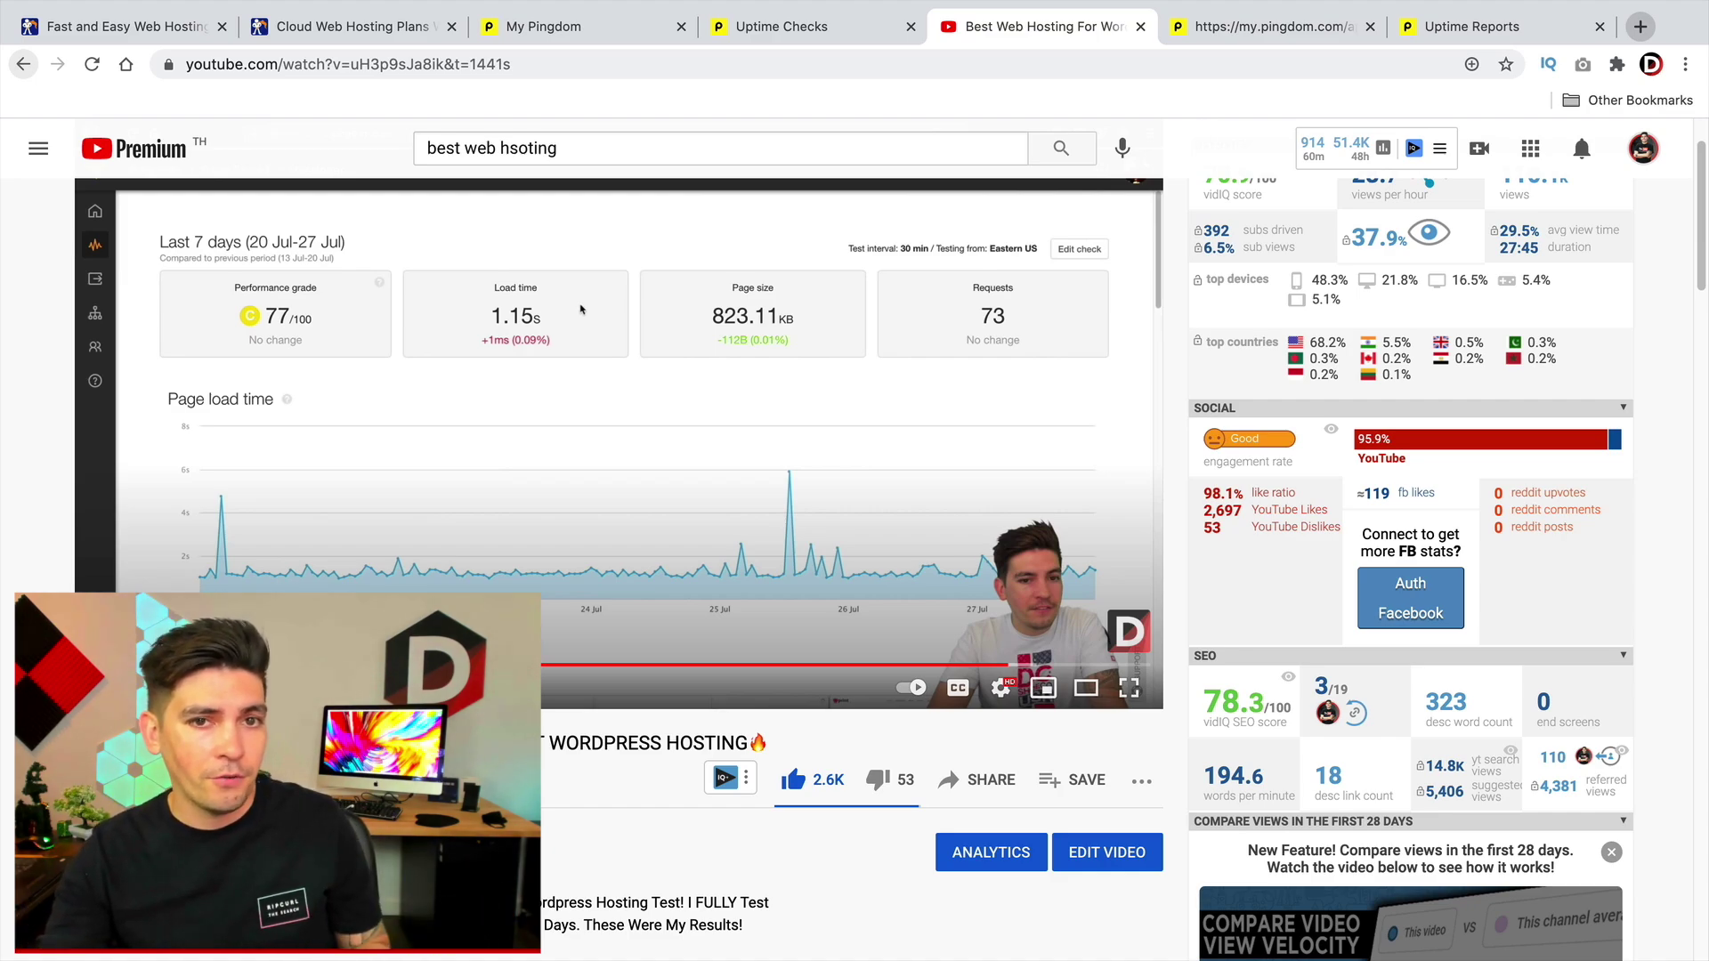
- Review NameHero's Pingdom page speed report (736 ms, 1.18MB) and move to its uptime report
click(1226, 27)
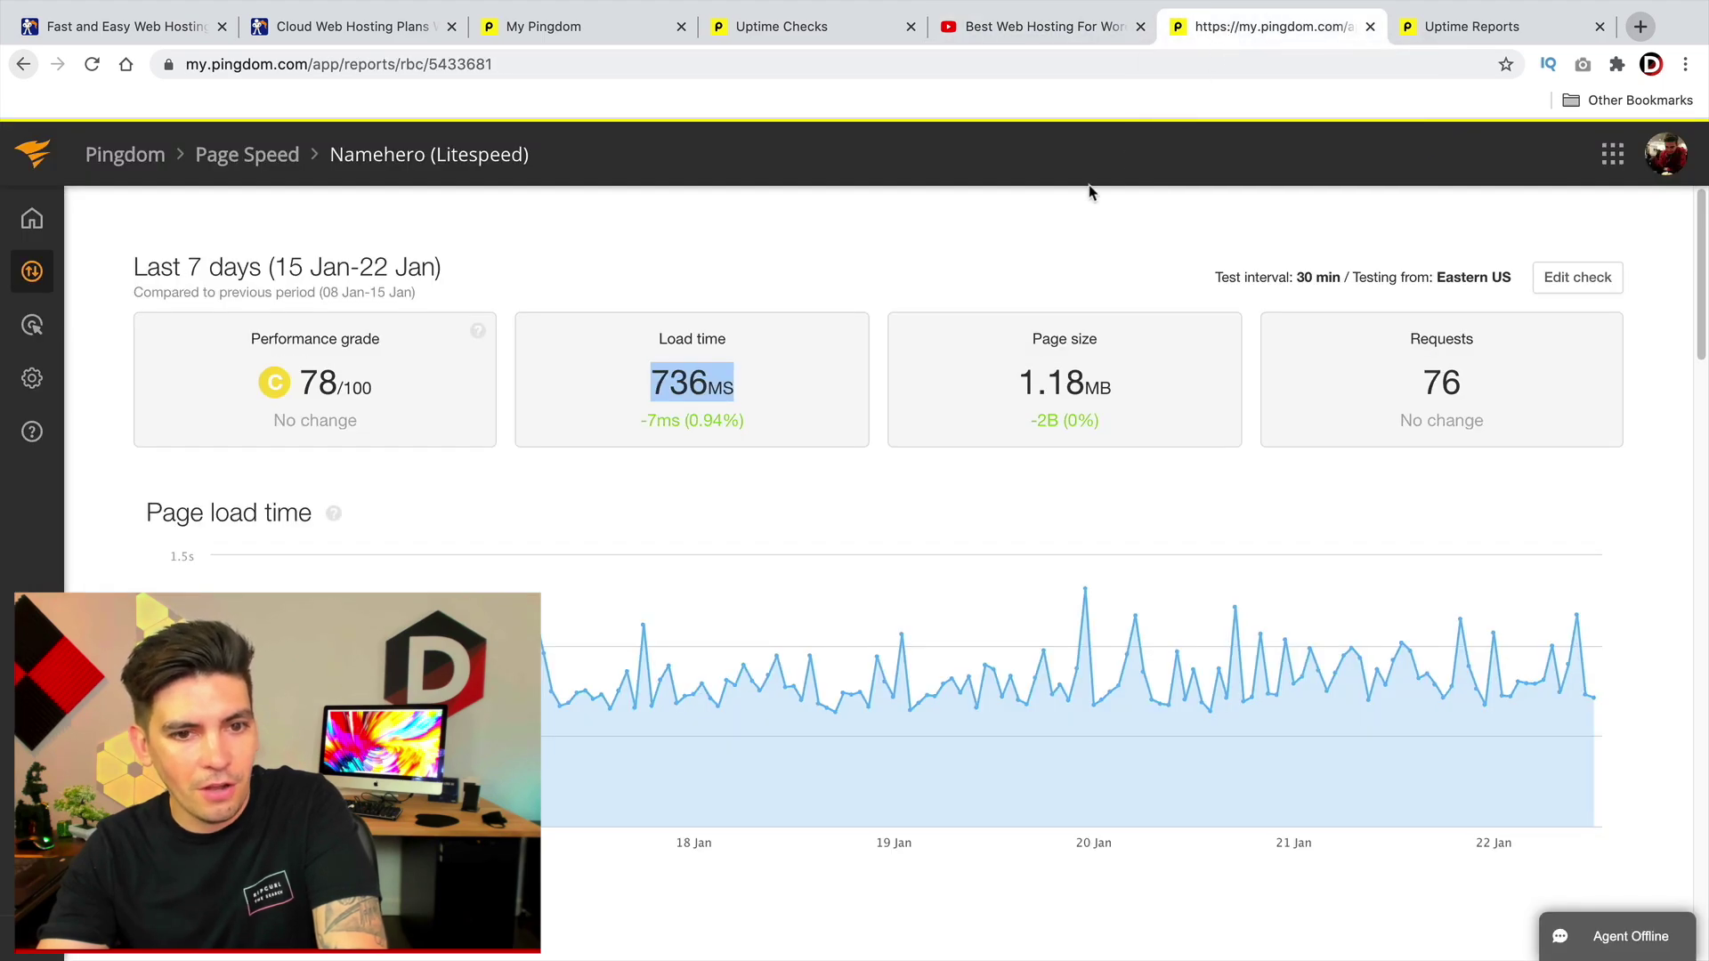
click(1025, 233)
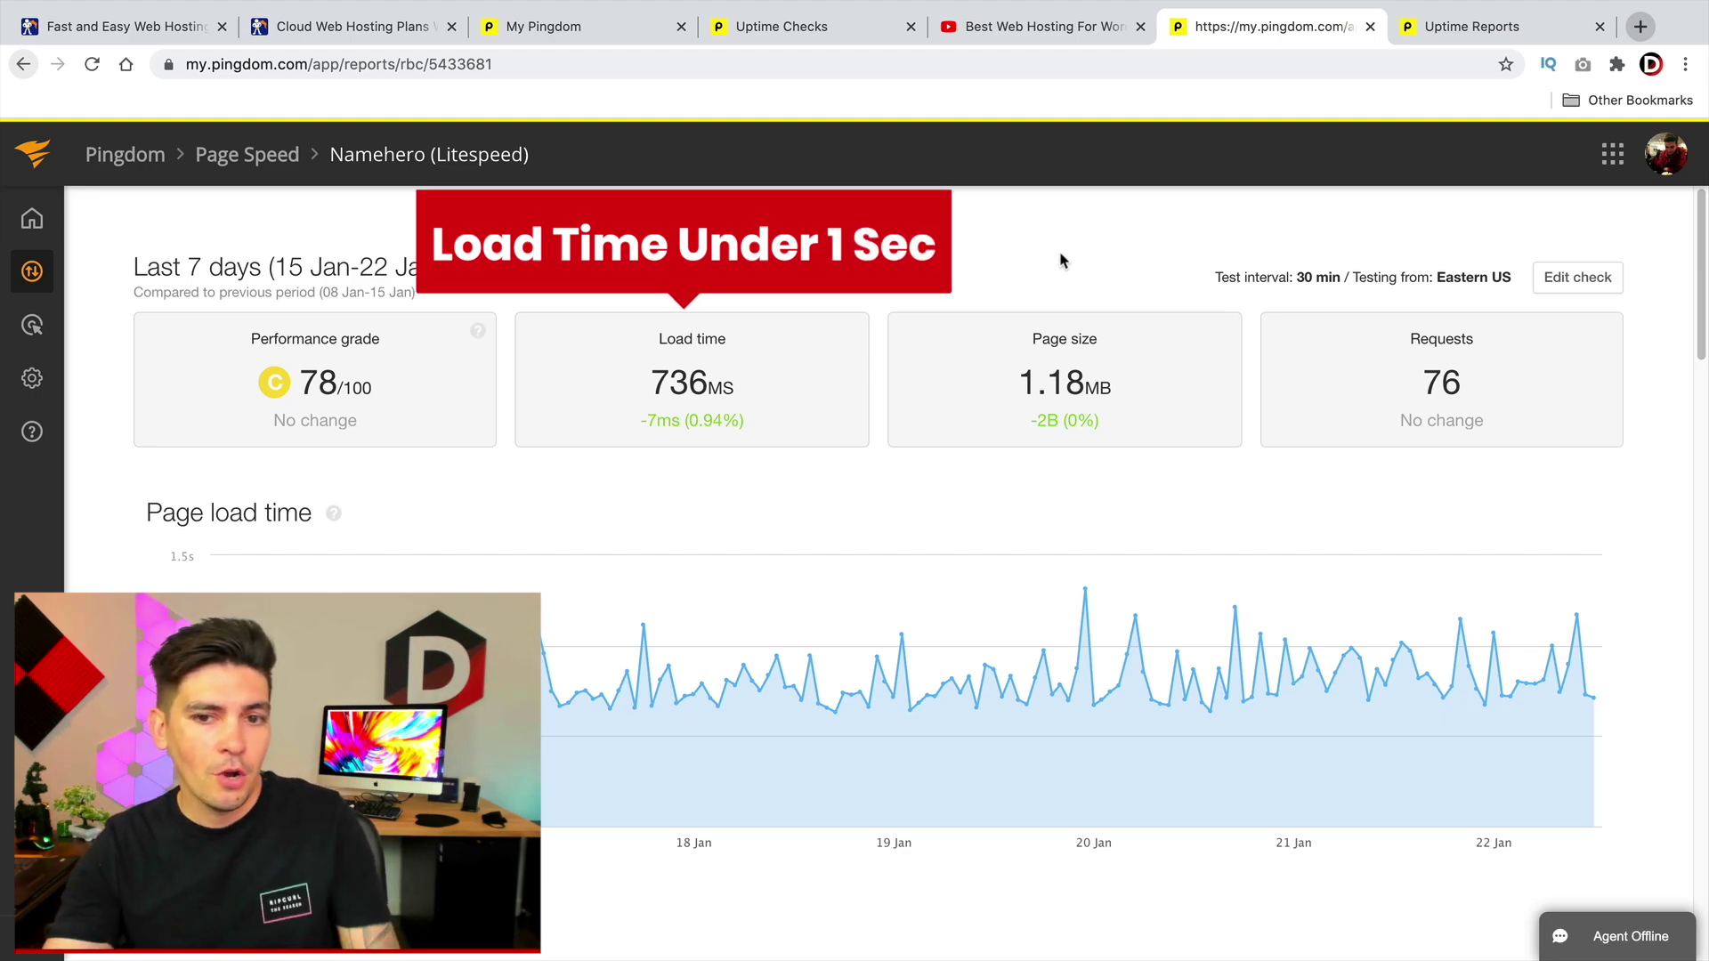
double_click(1081, 381)
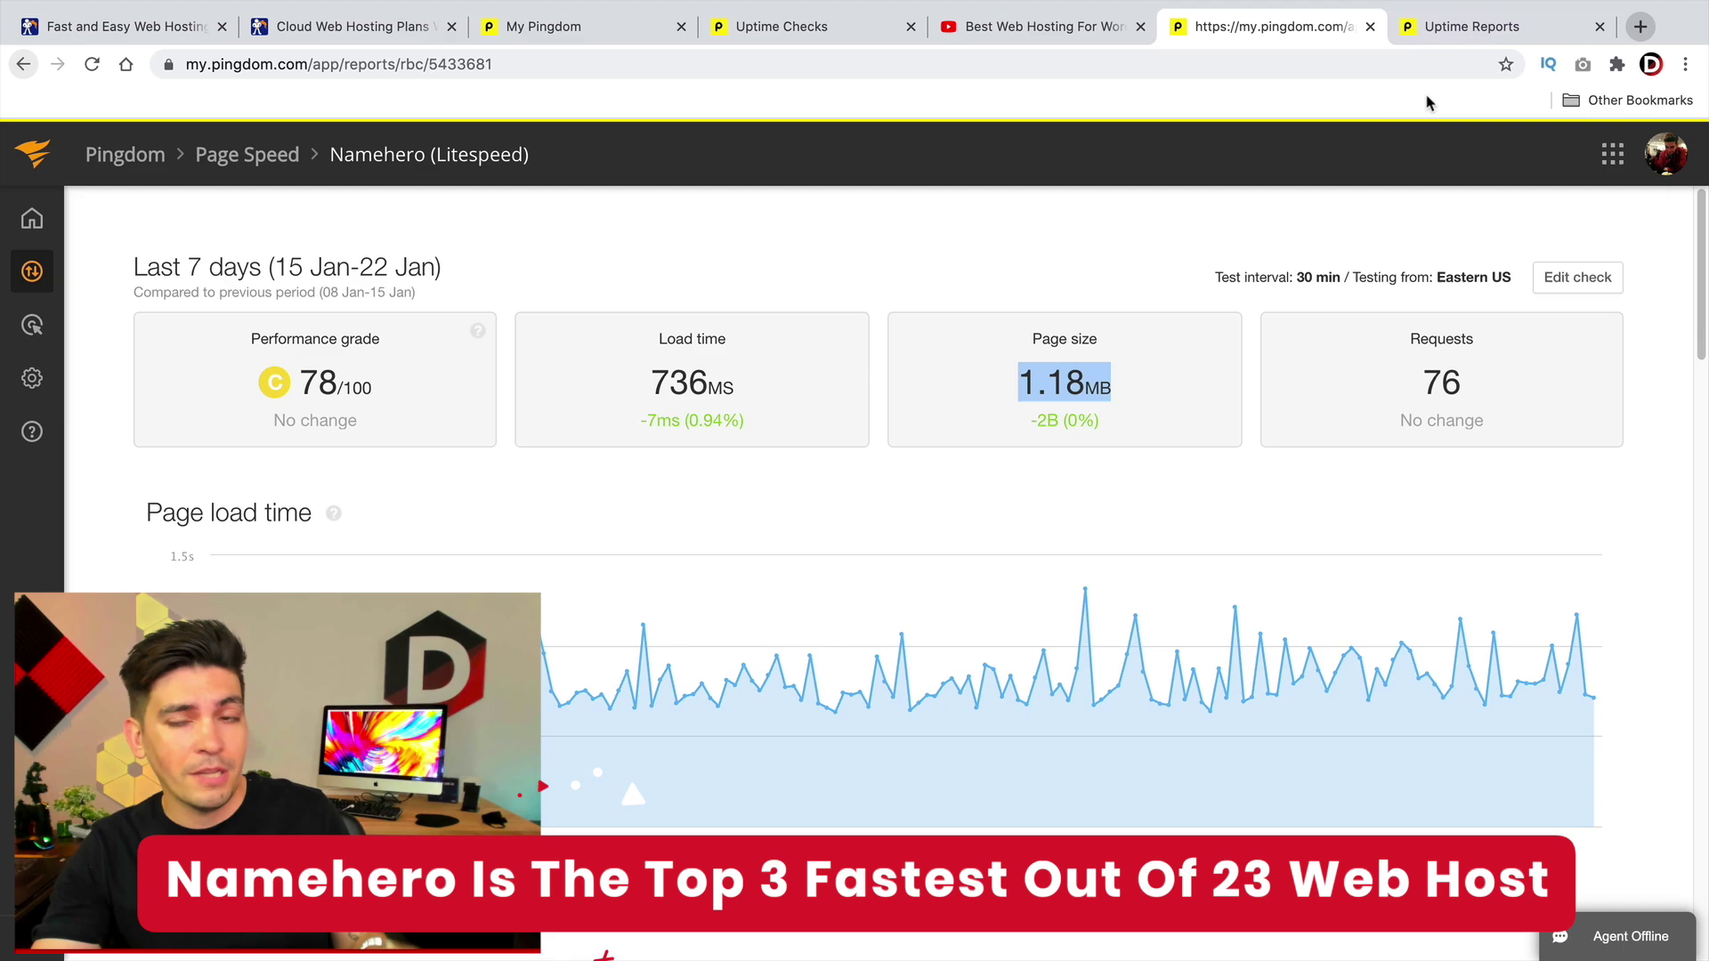
click(1441, 36)
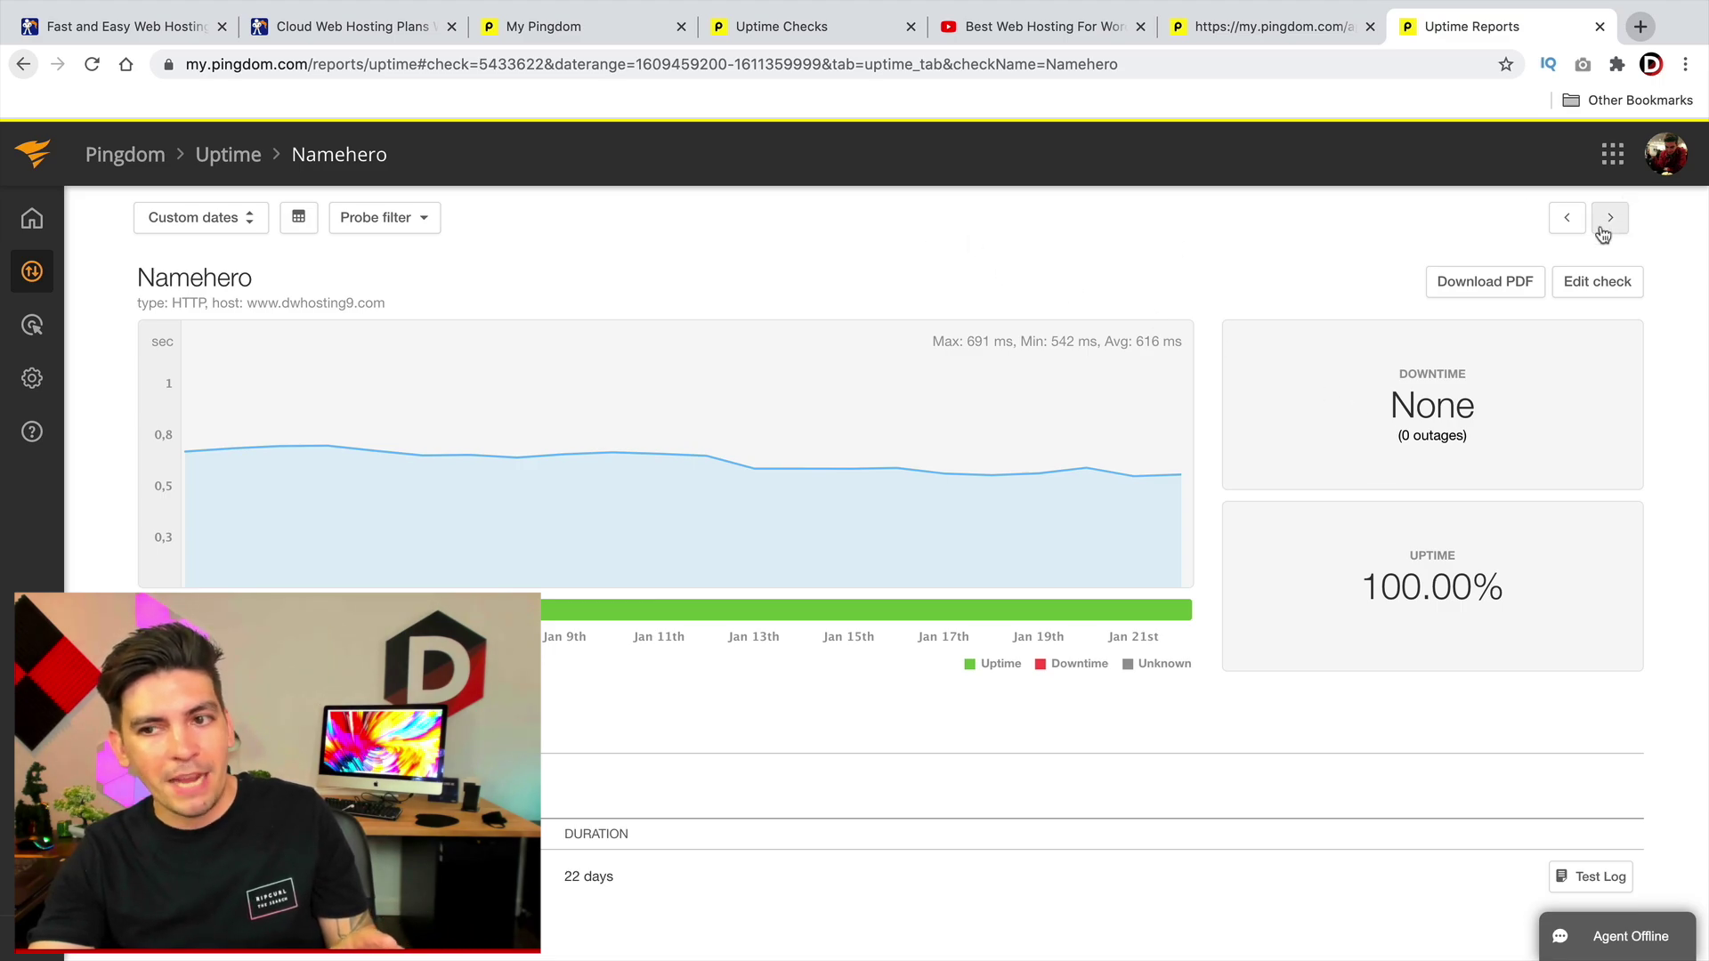
- Set the uptime report range to October 1 – January 22, highlight 99.99% uptime, and return to the checks list
click(300, 218)
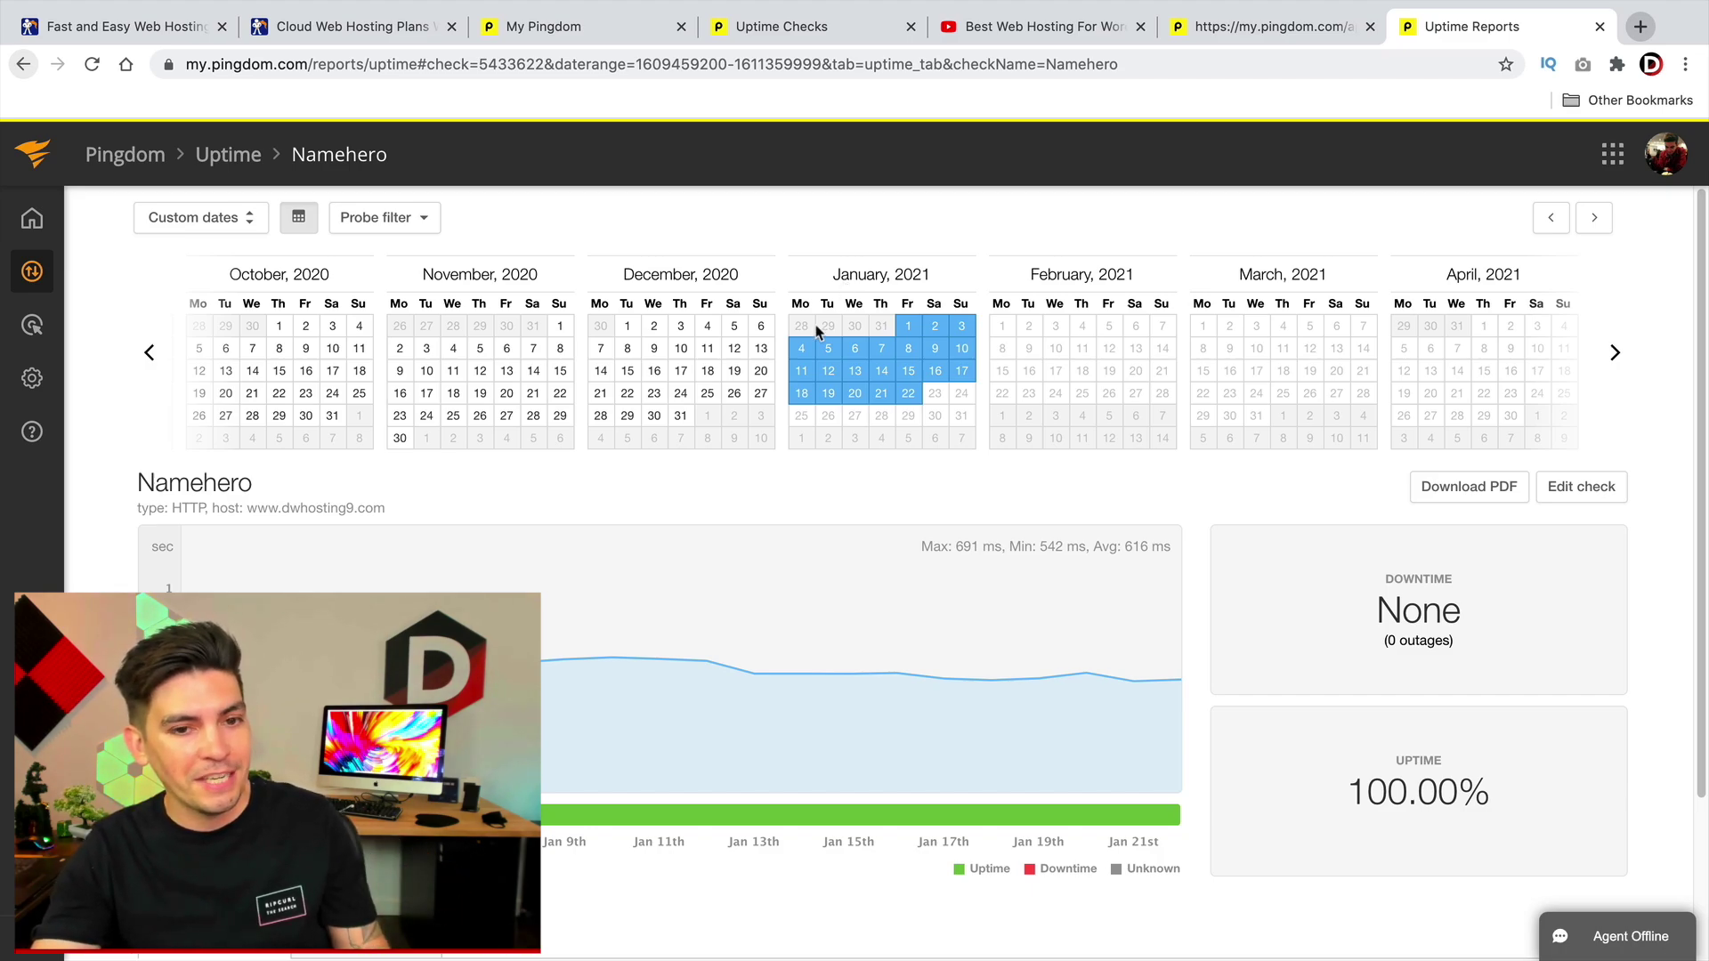
click(281, 329)
click(907, 393)
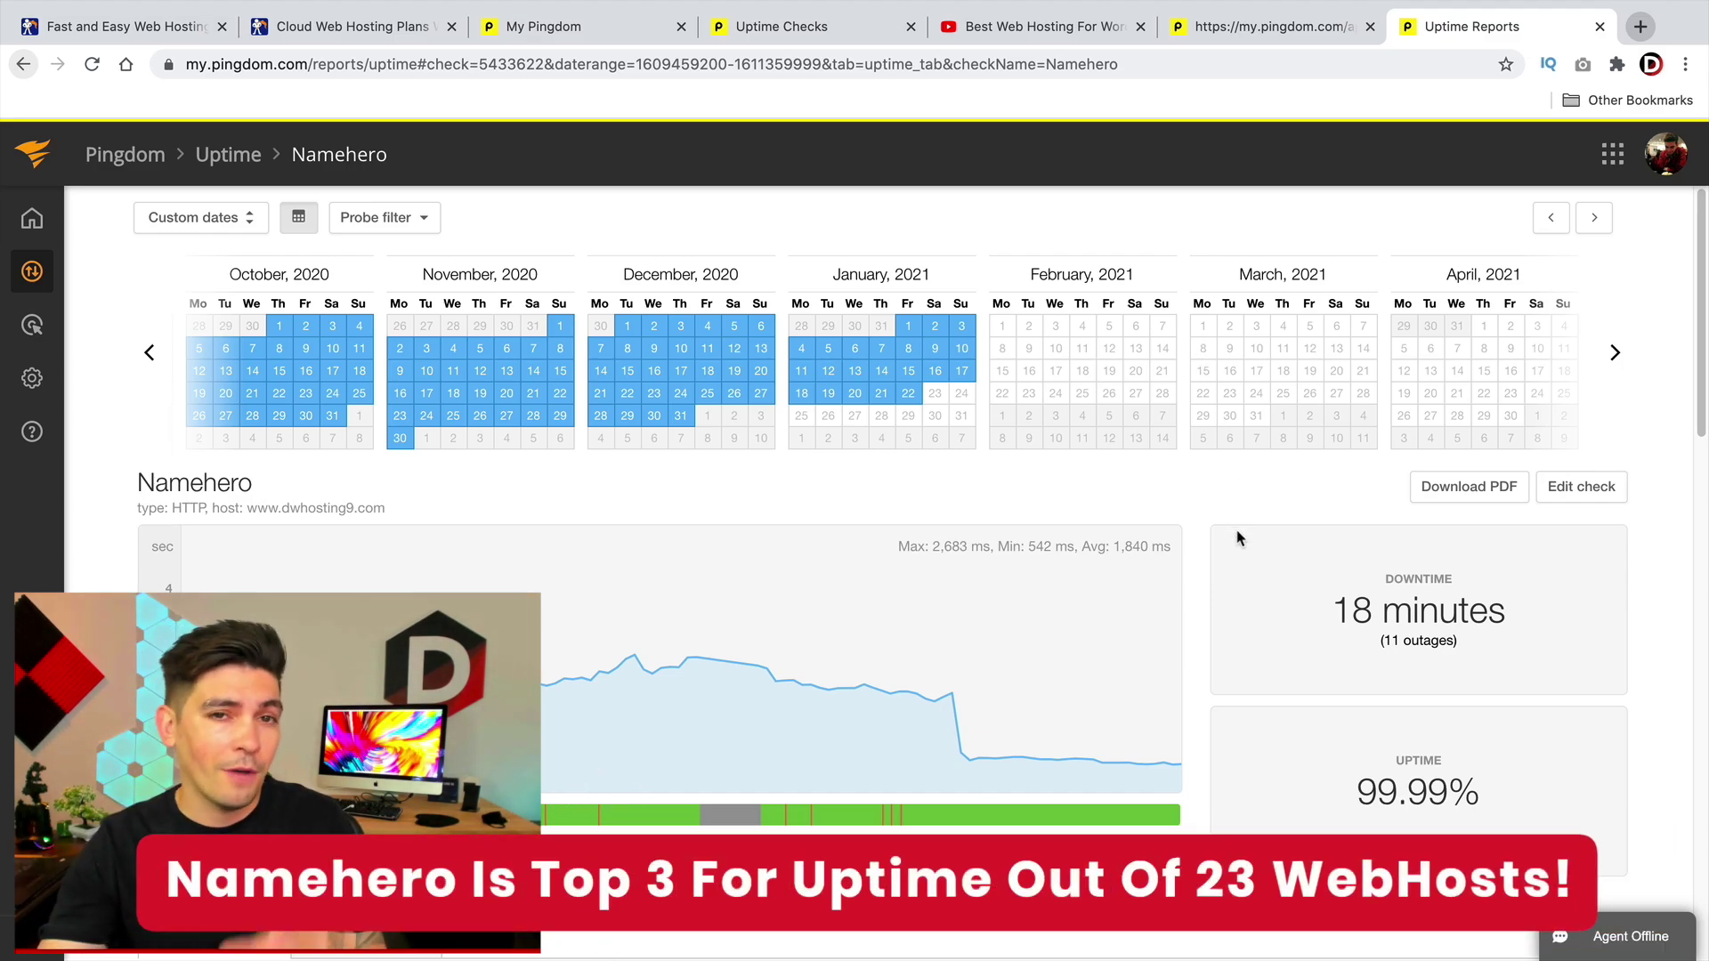
scroll(1239, 540, down, 1)
scroll(1240, 540, down, 1)
triple_click(1360, 680)
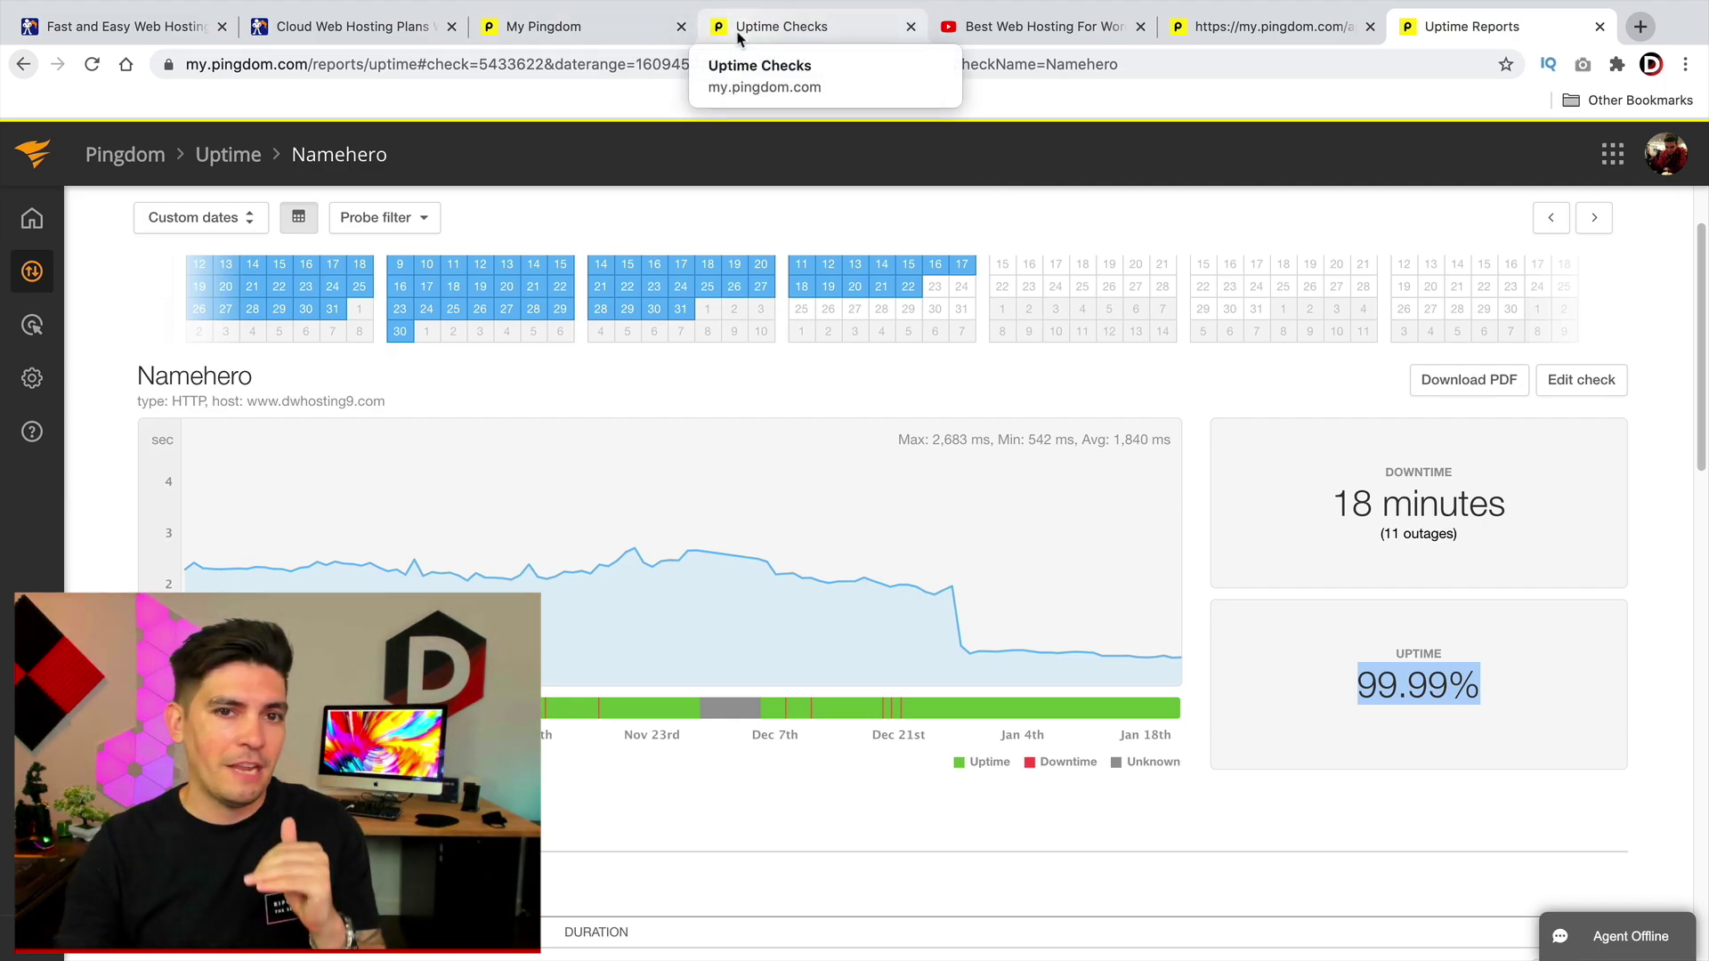
click(601, 29)
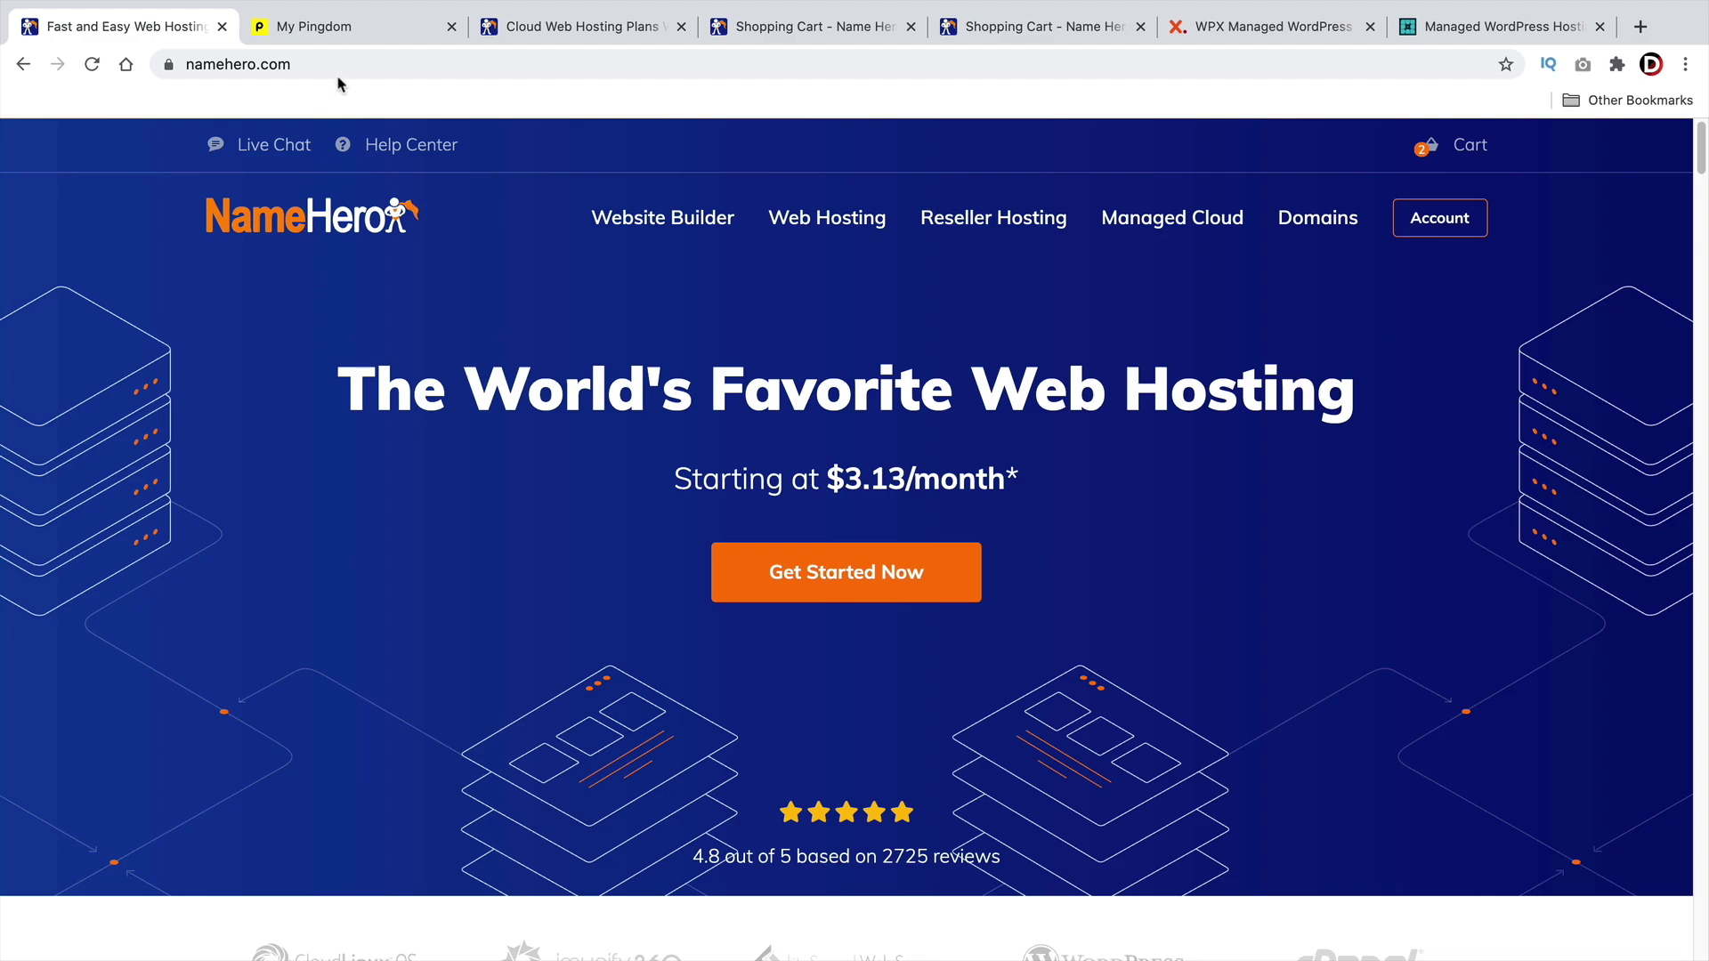
- Return to the Pingdom Page Speed checks list of hosting providers
click(355, 32)
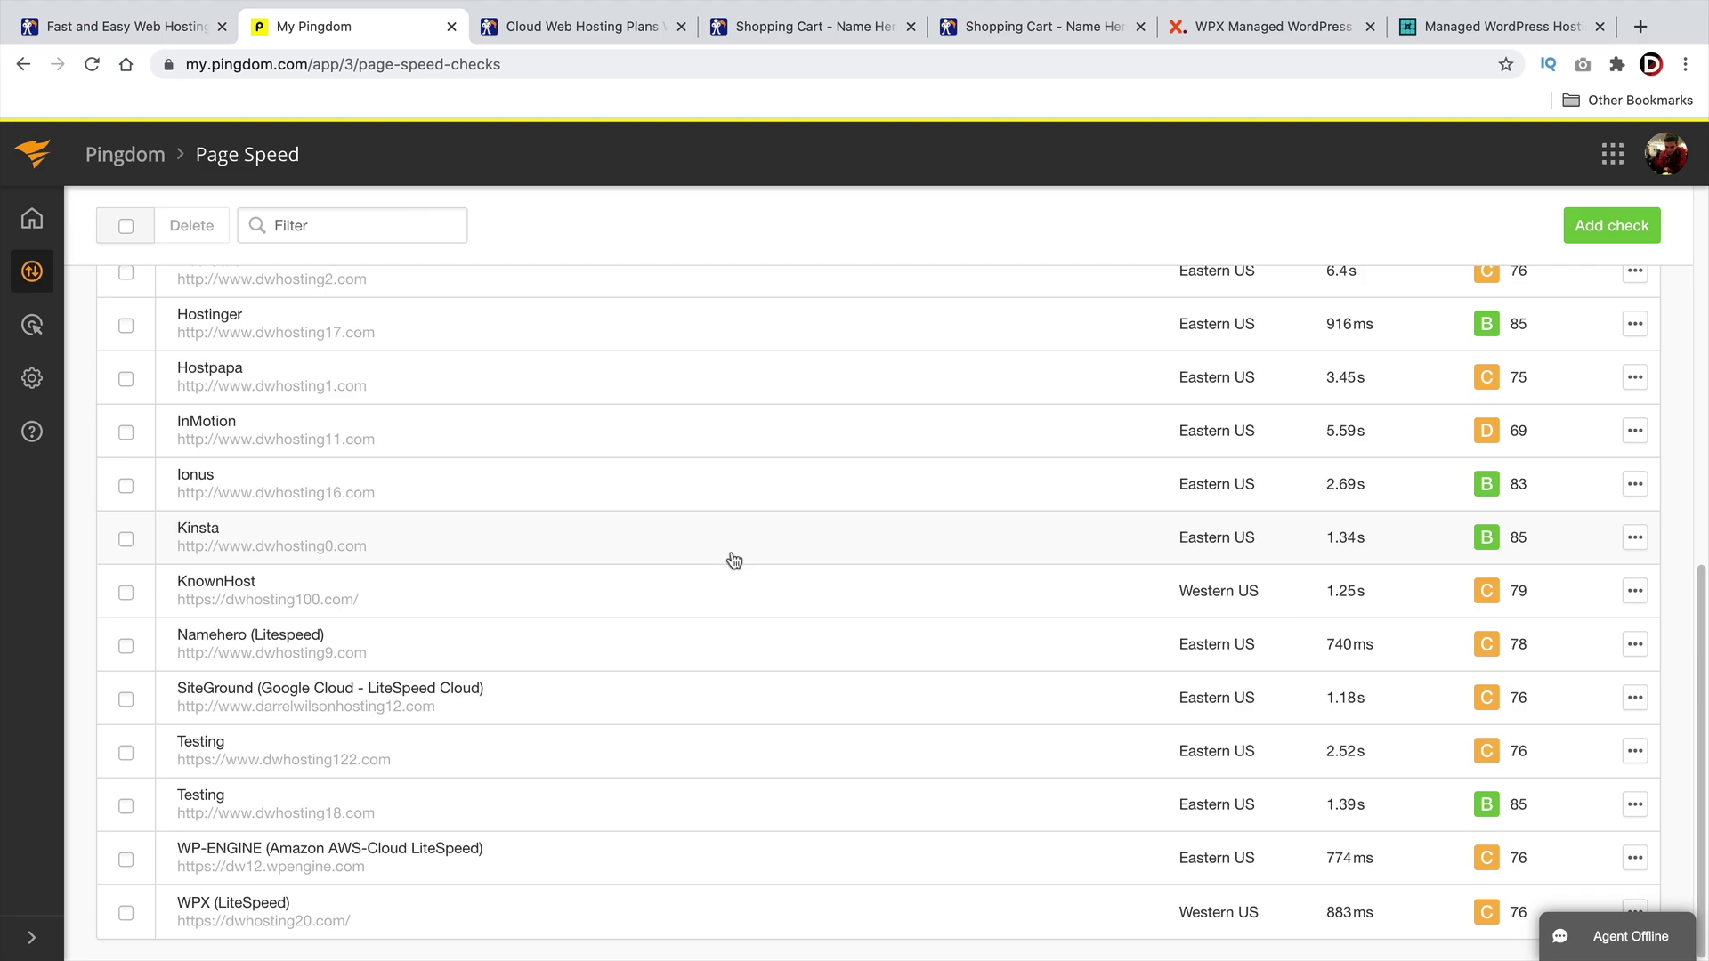
scroll(1038, 681, up, 1)
scroll(1043, 681, up, 1)
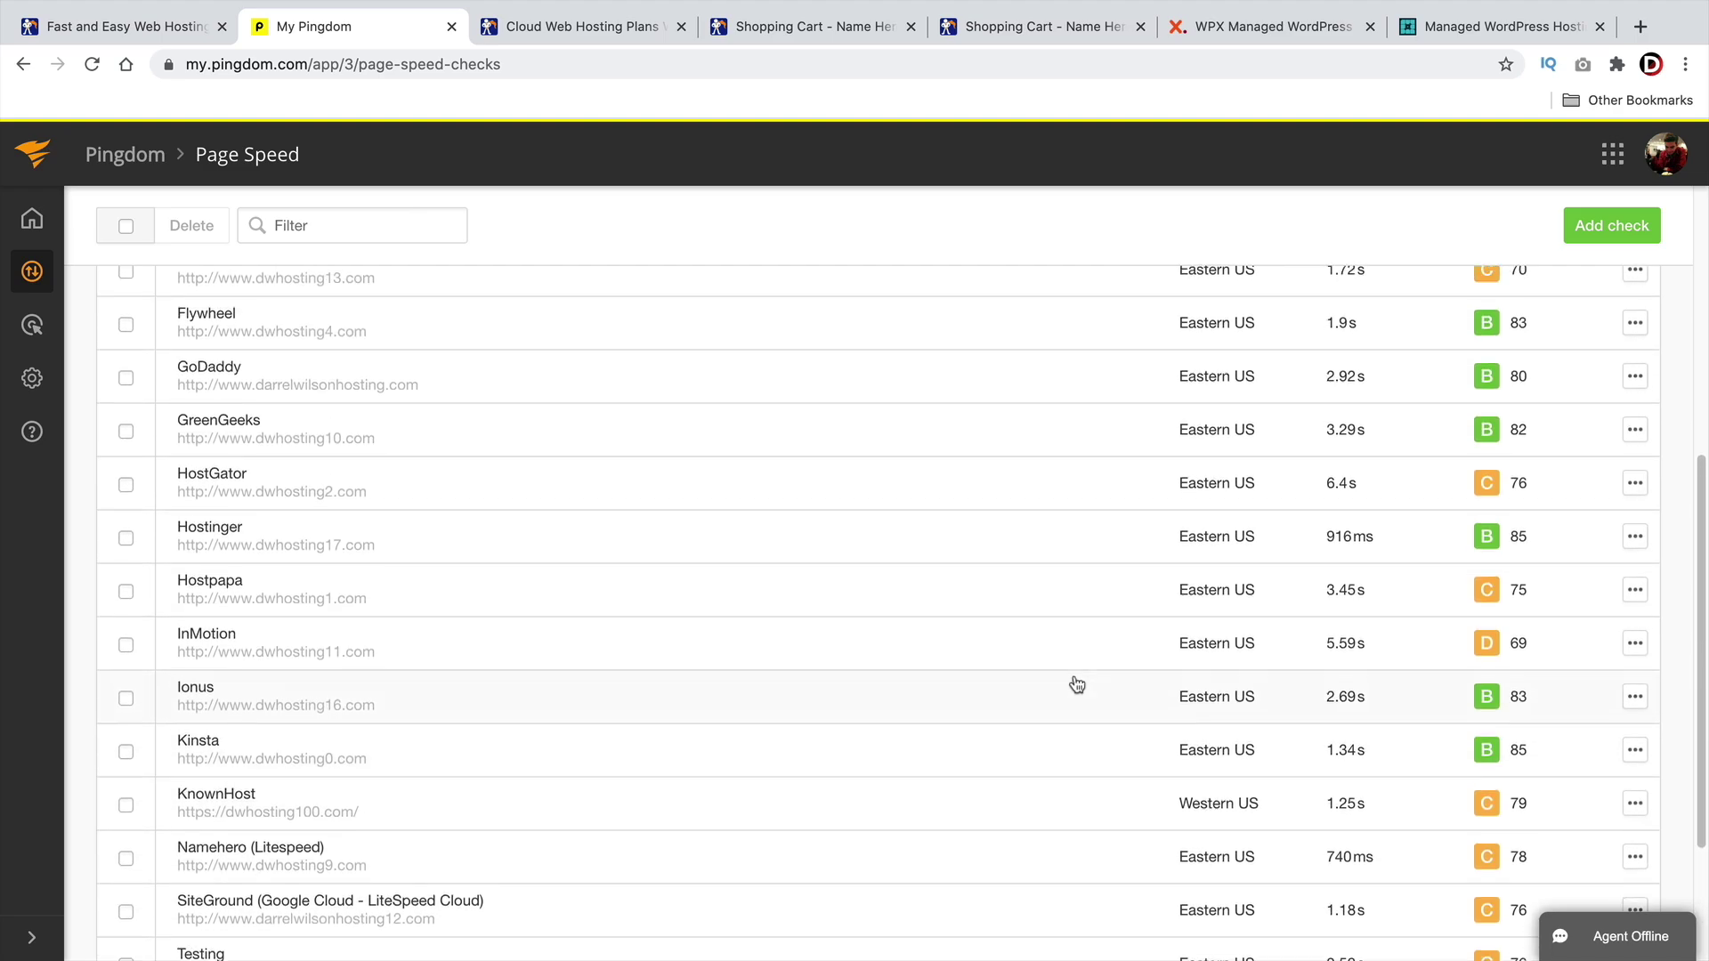
scroll(1055, 684, up, 2)
scroll(1076, 685, up, 2)
scroll(1076, 681, up, 1)
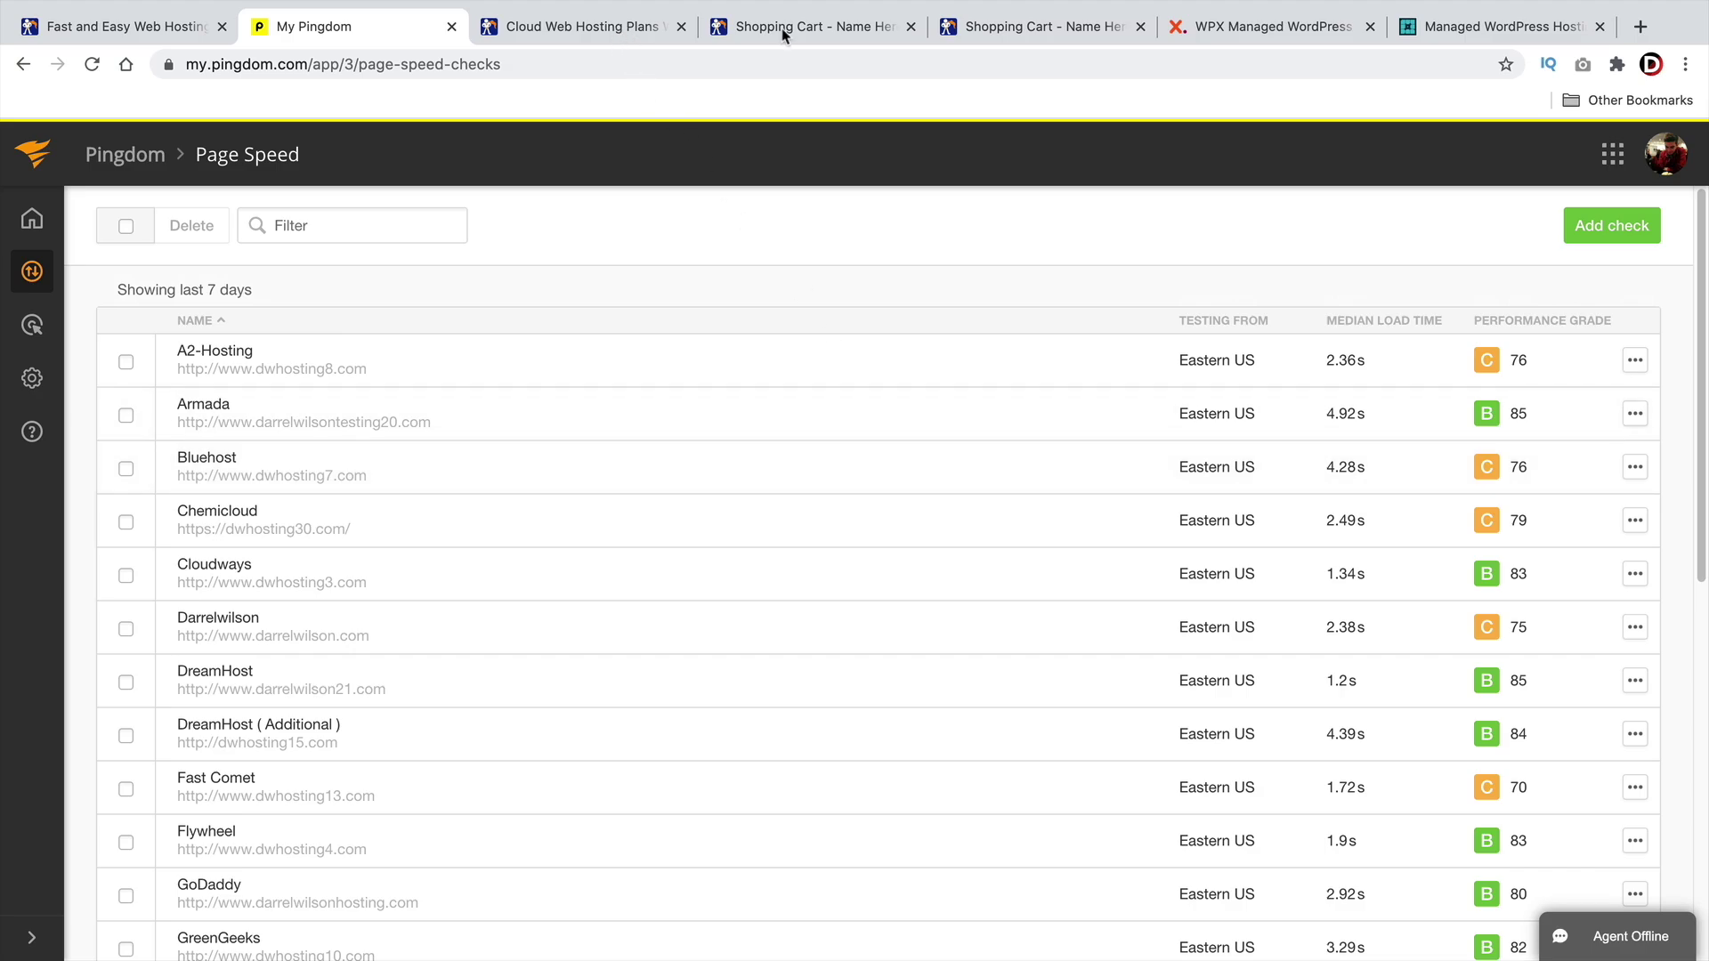
- Compare the Starter Cloud and Turbo Cloud checkout carts, highlighting the $102.80 USD total
click(621, 26)
click(813, 27)
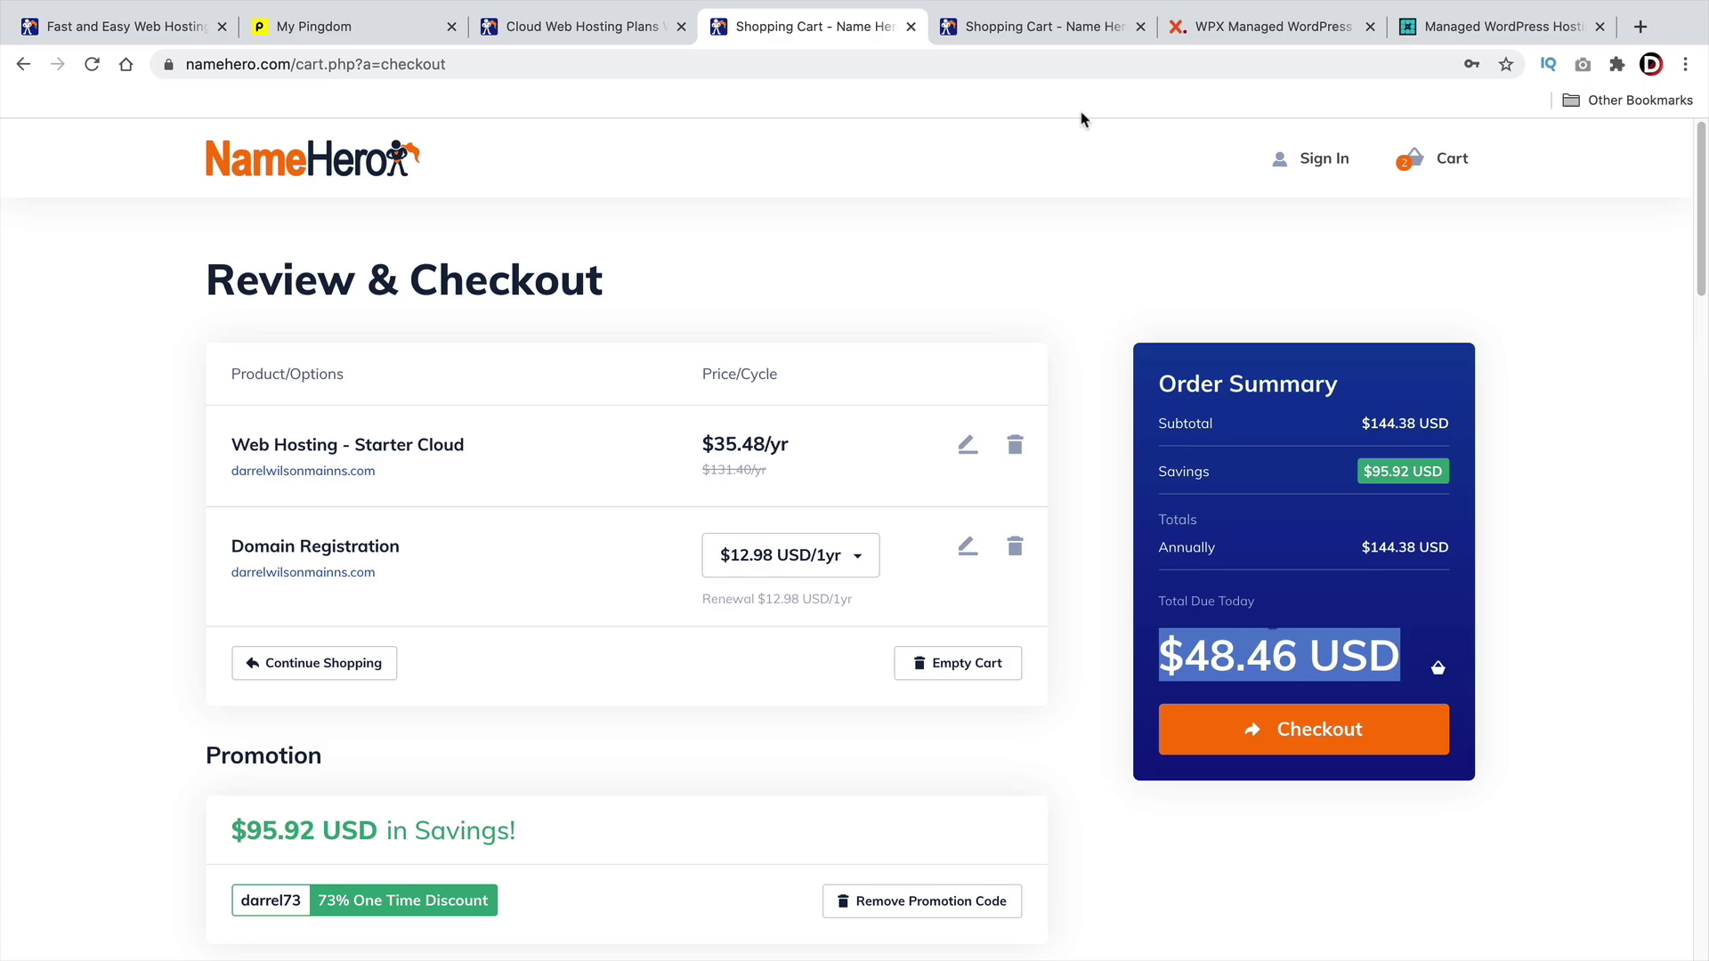
click(1043, 29)
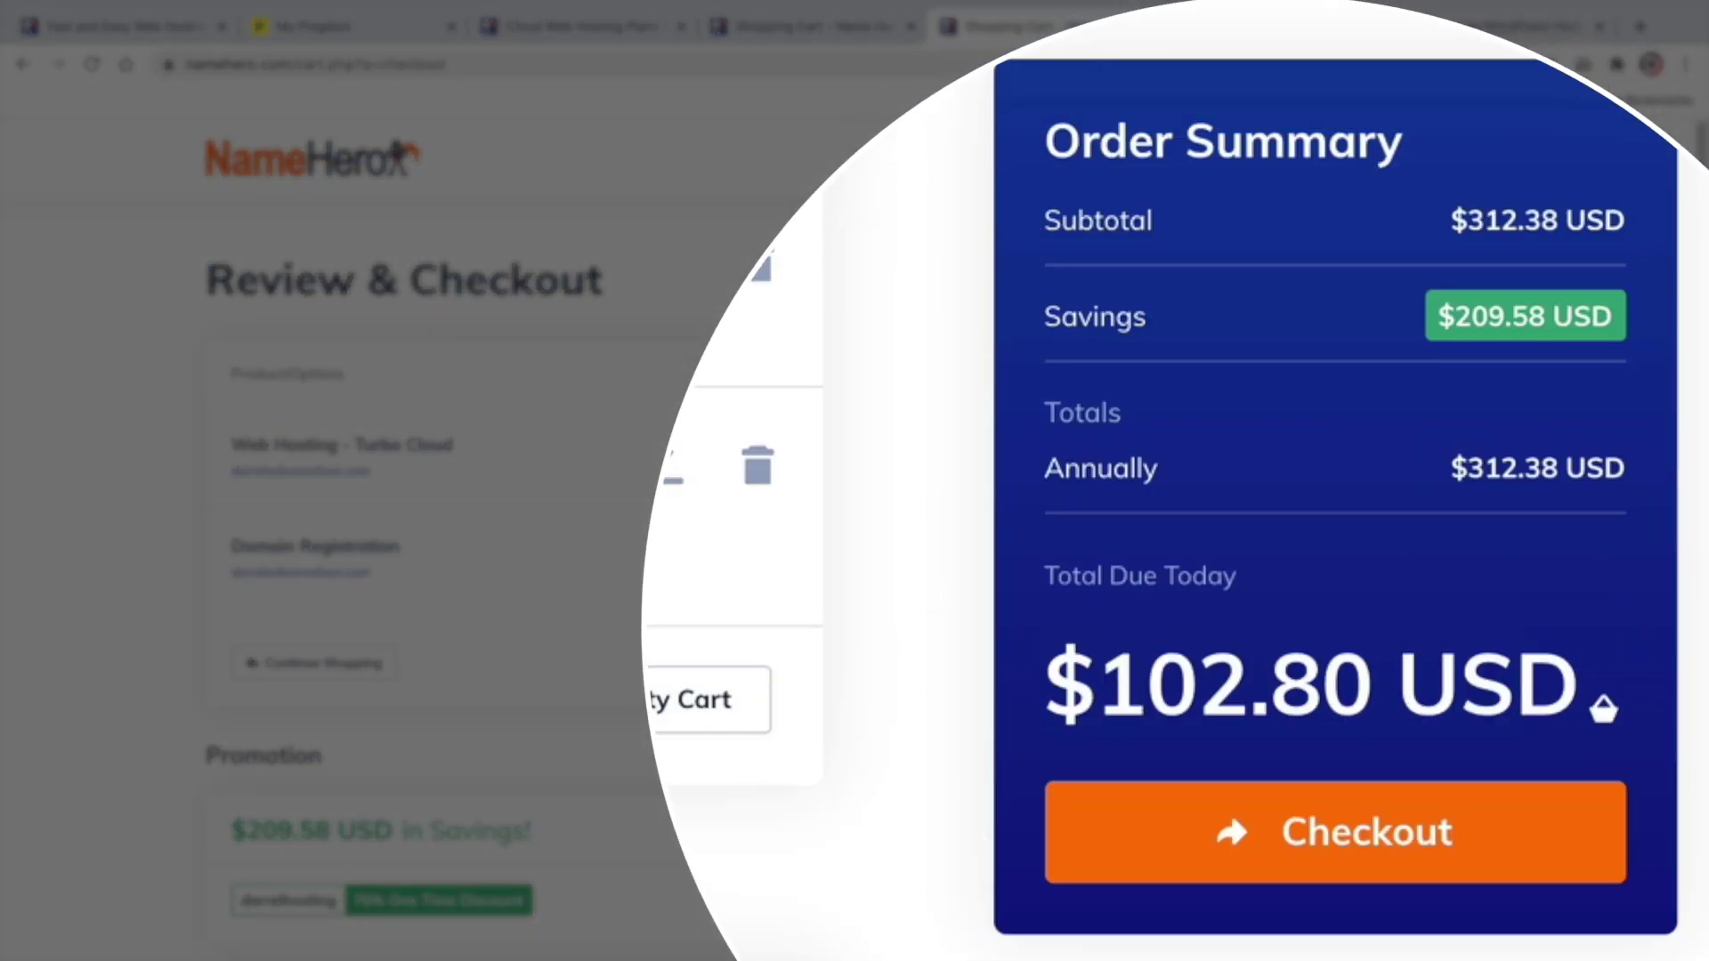
triple_click(1397, 682)
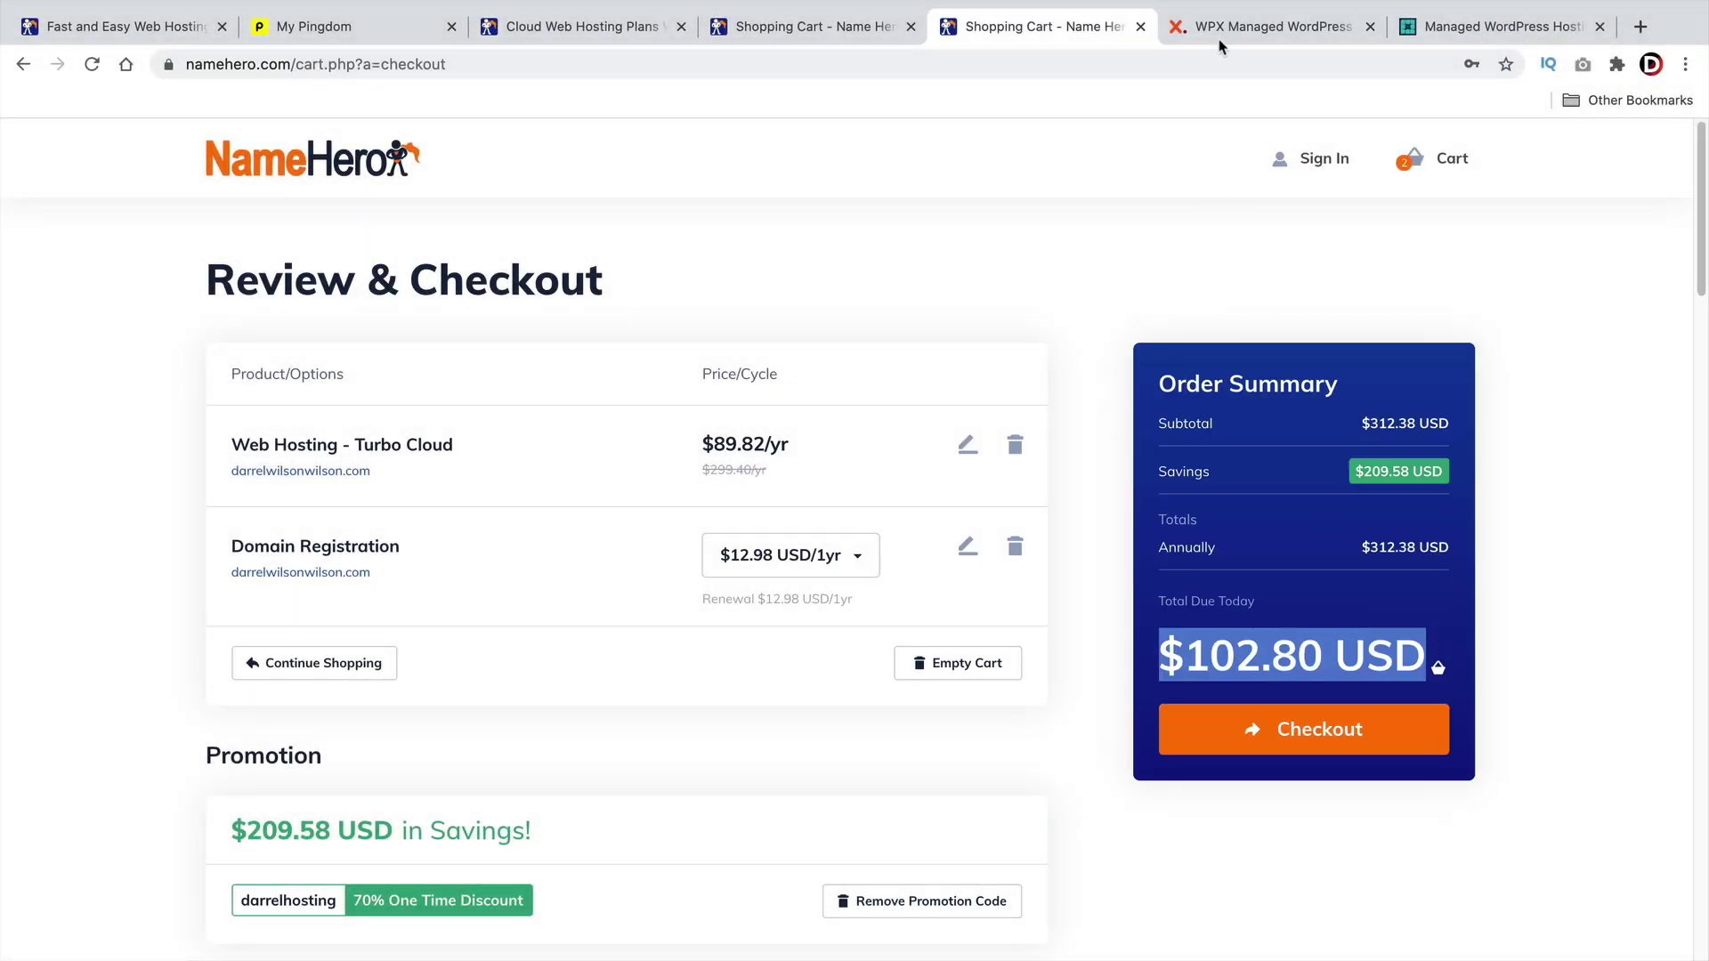
- Highlight WPX Professional's price and WP Engine Growth's $115 price for comparison
click(1218, 27)
click(956, 486)
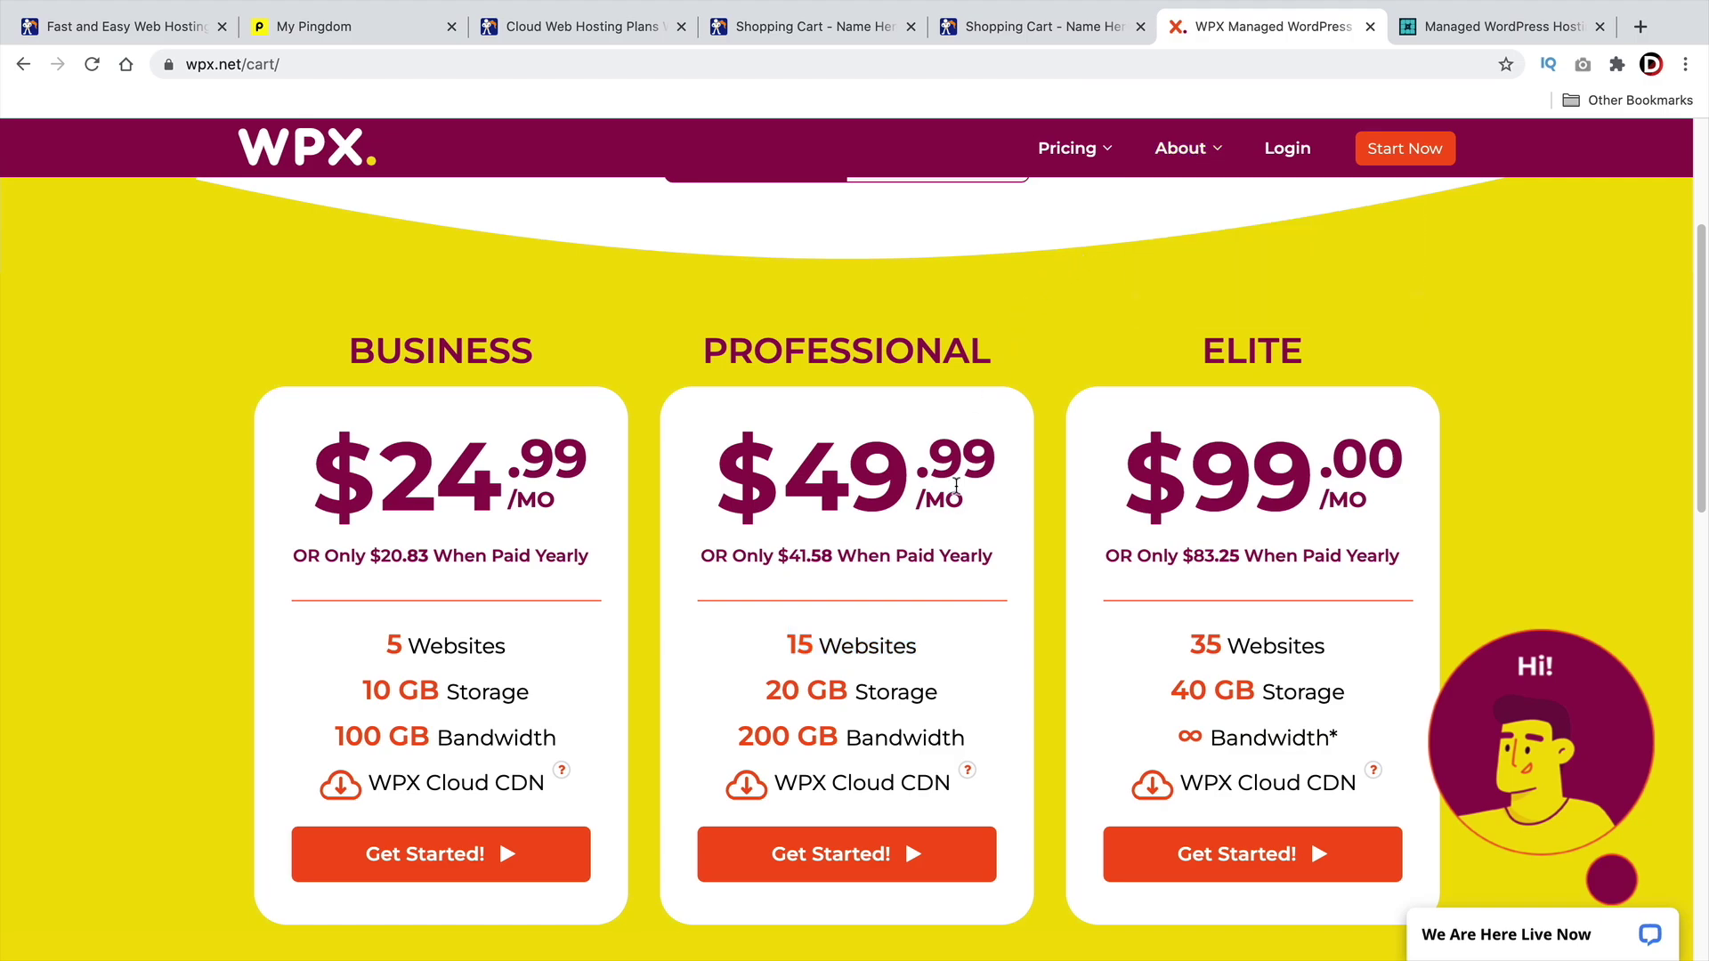
double_click(881, 483)
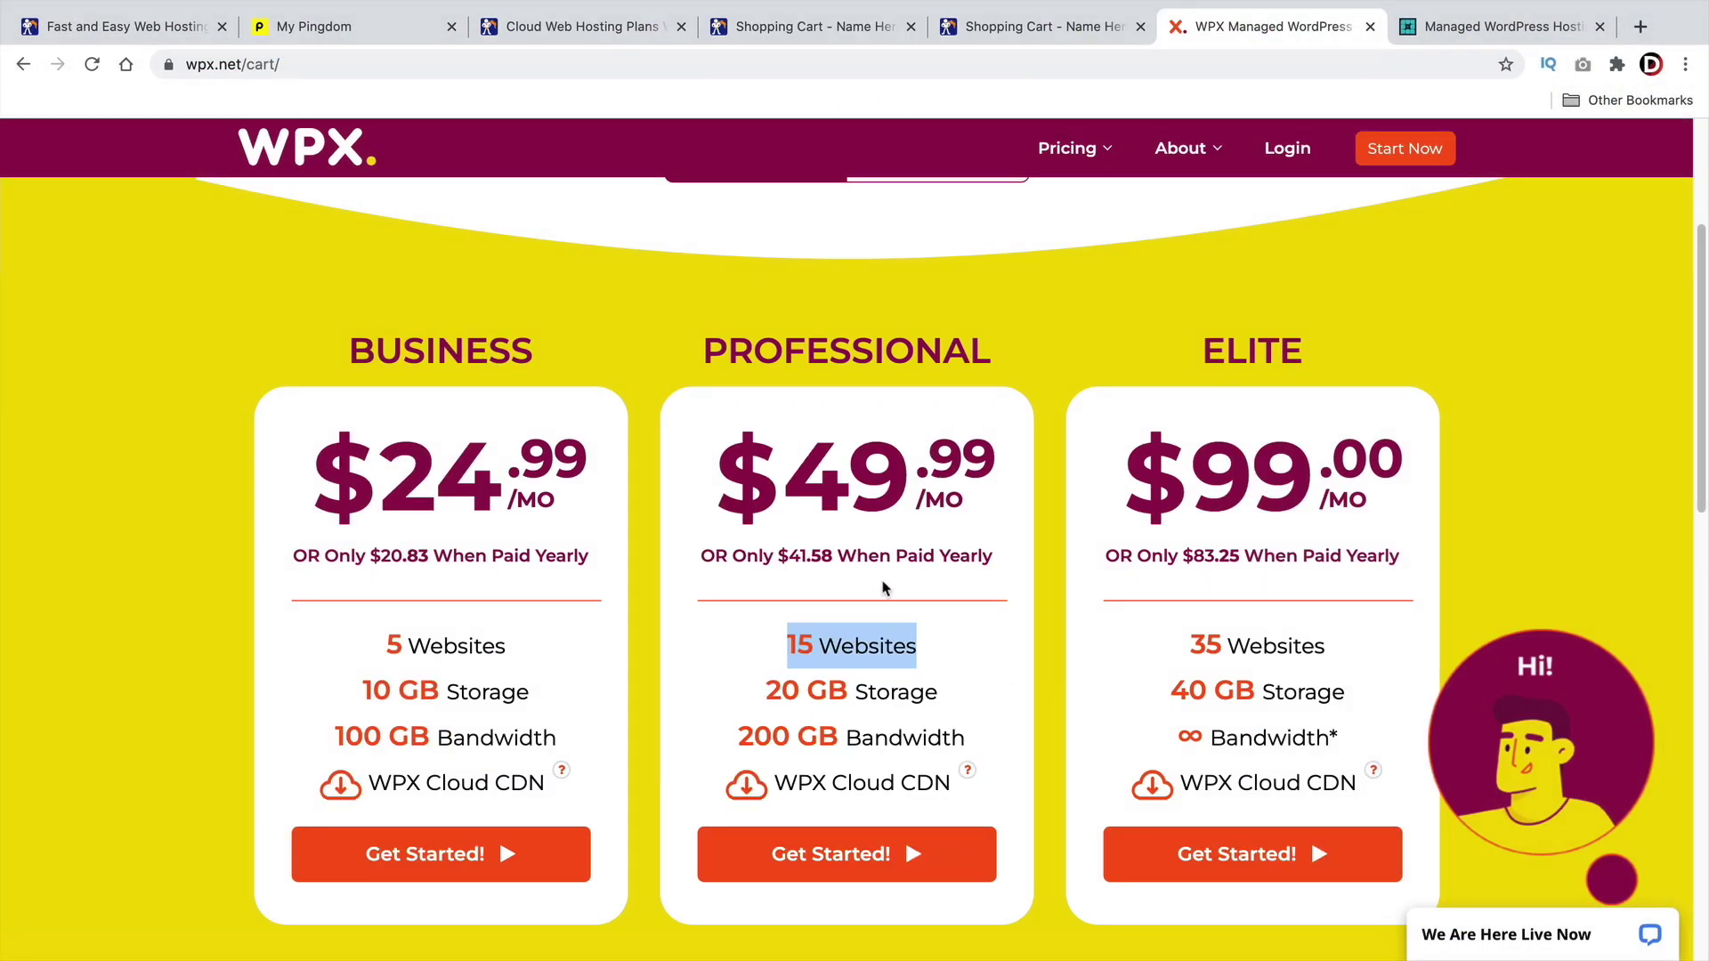
click(1451, 29)
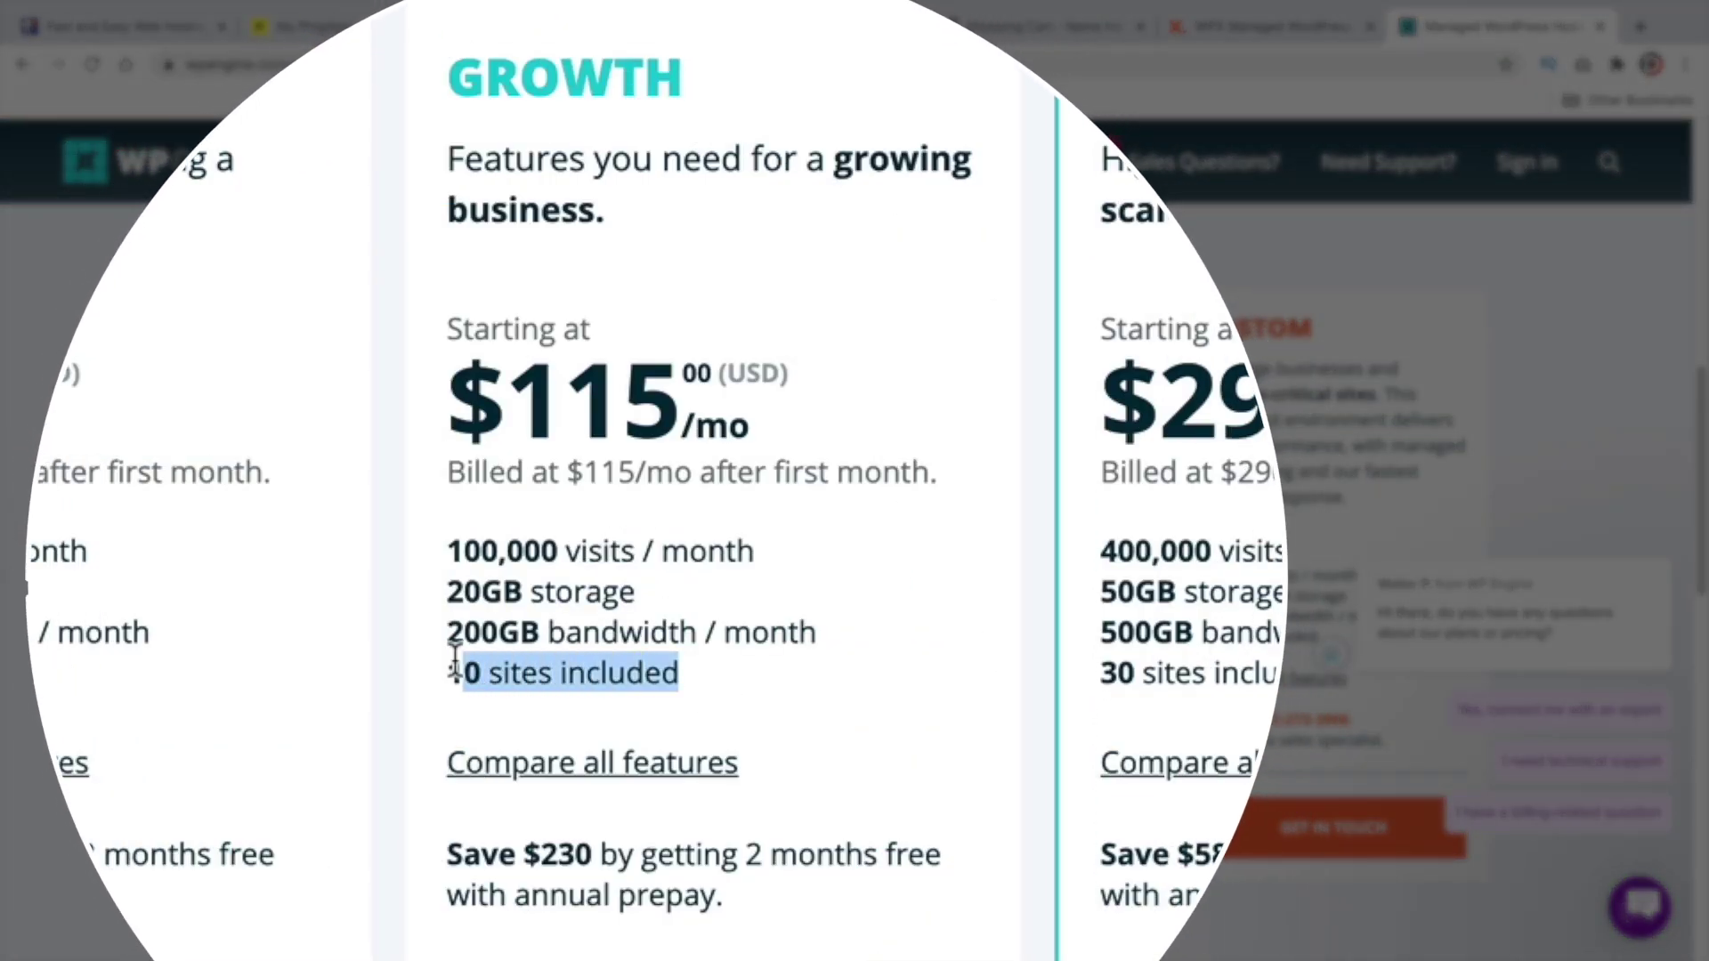
drag(763, 402, 451, 384)
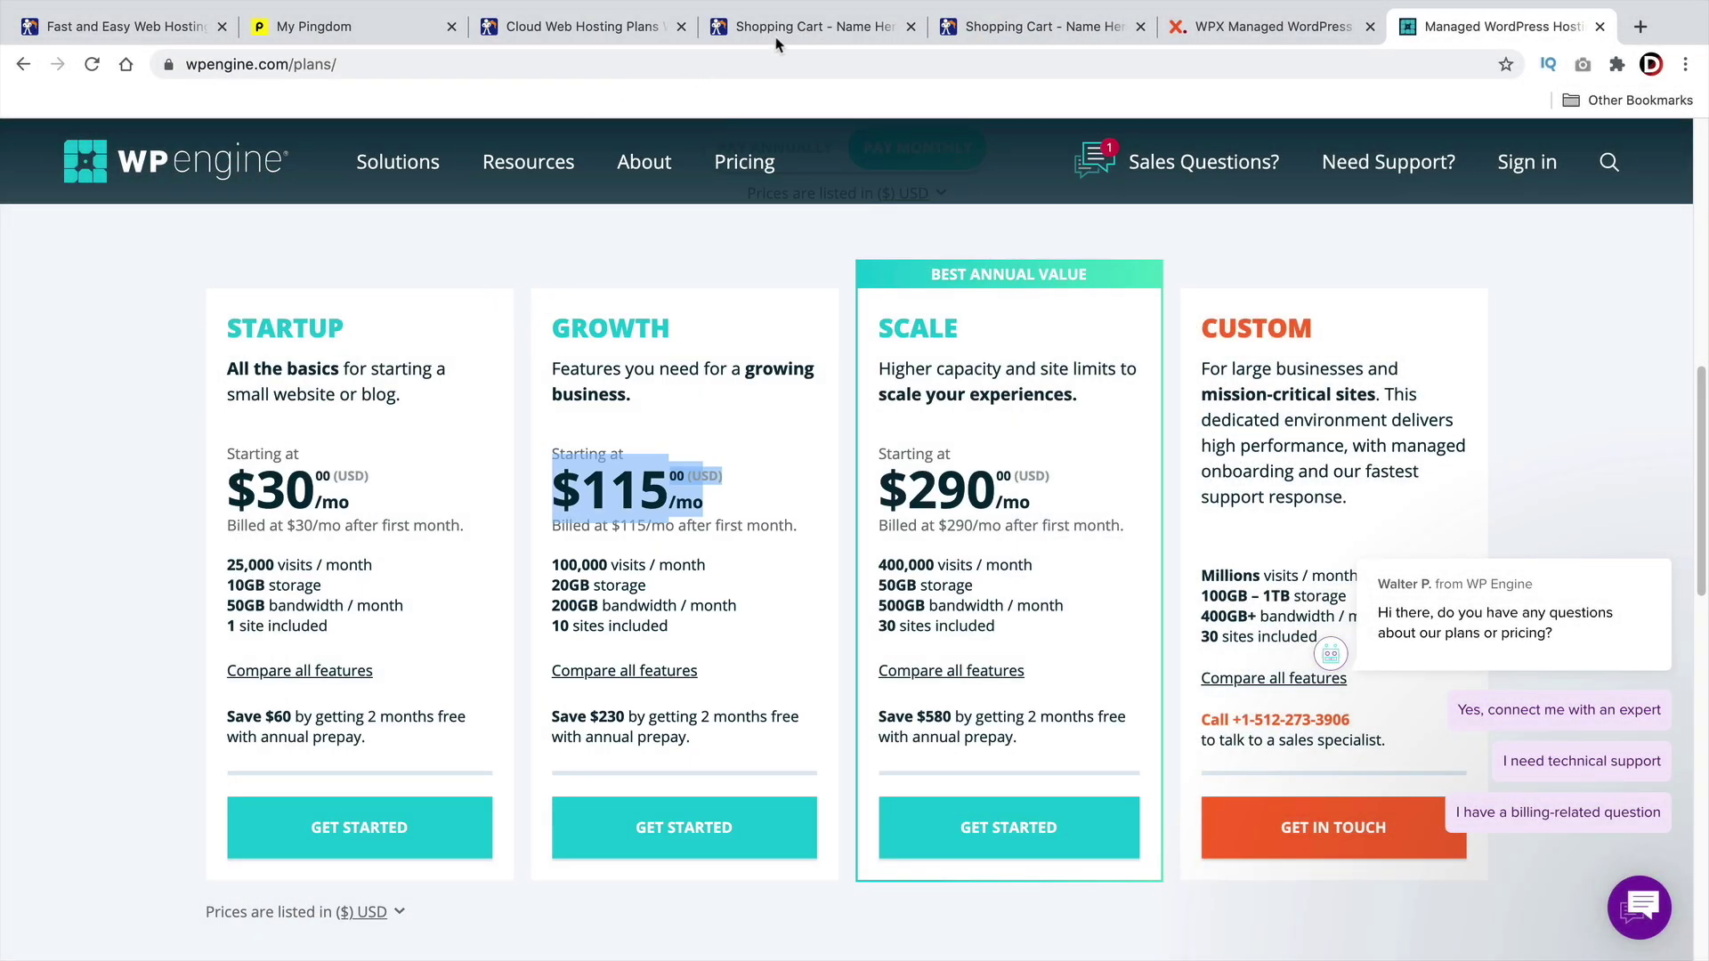
- Leave the checkout and return through the Pingdom checks list to the NameHero home page
click(775, 40)
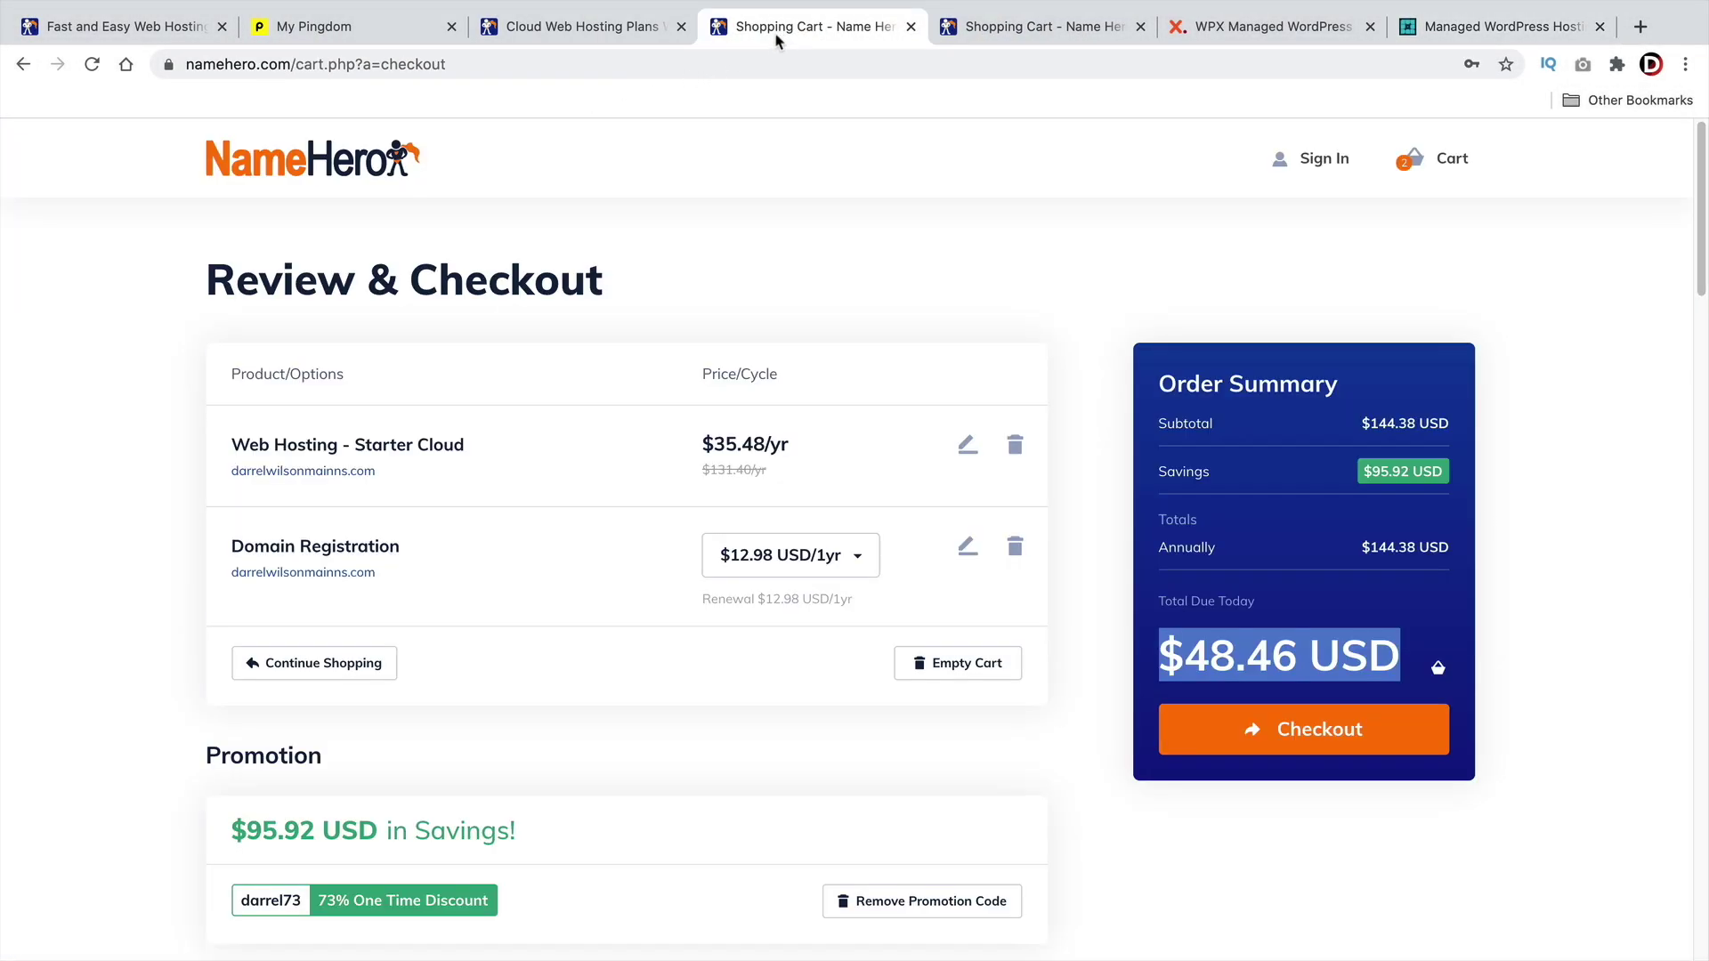
click(604, 36)
click(358, 30)
click(148, 32)
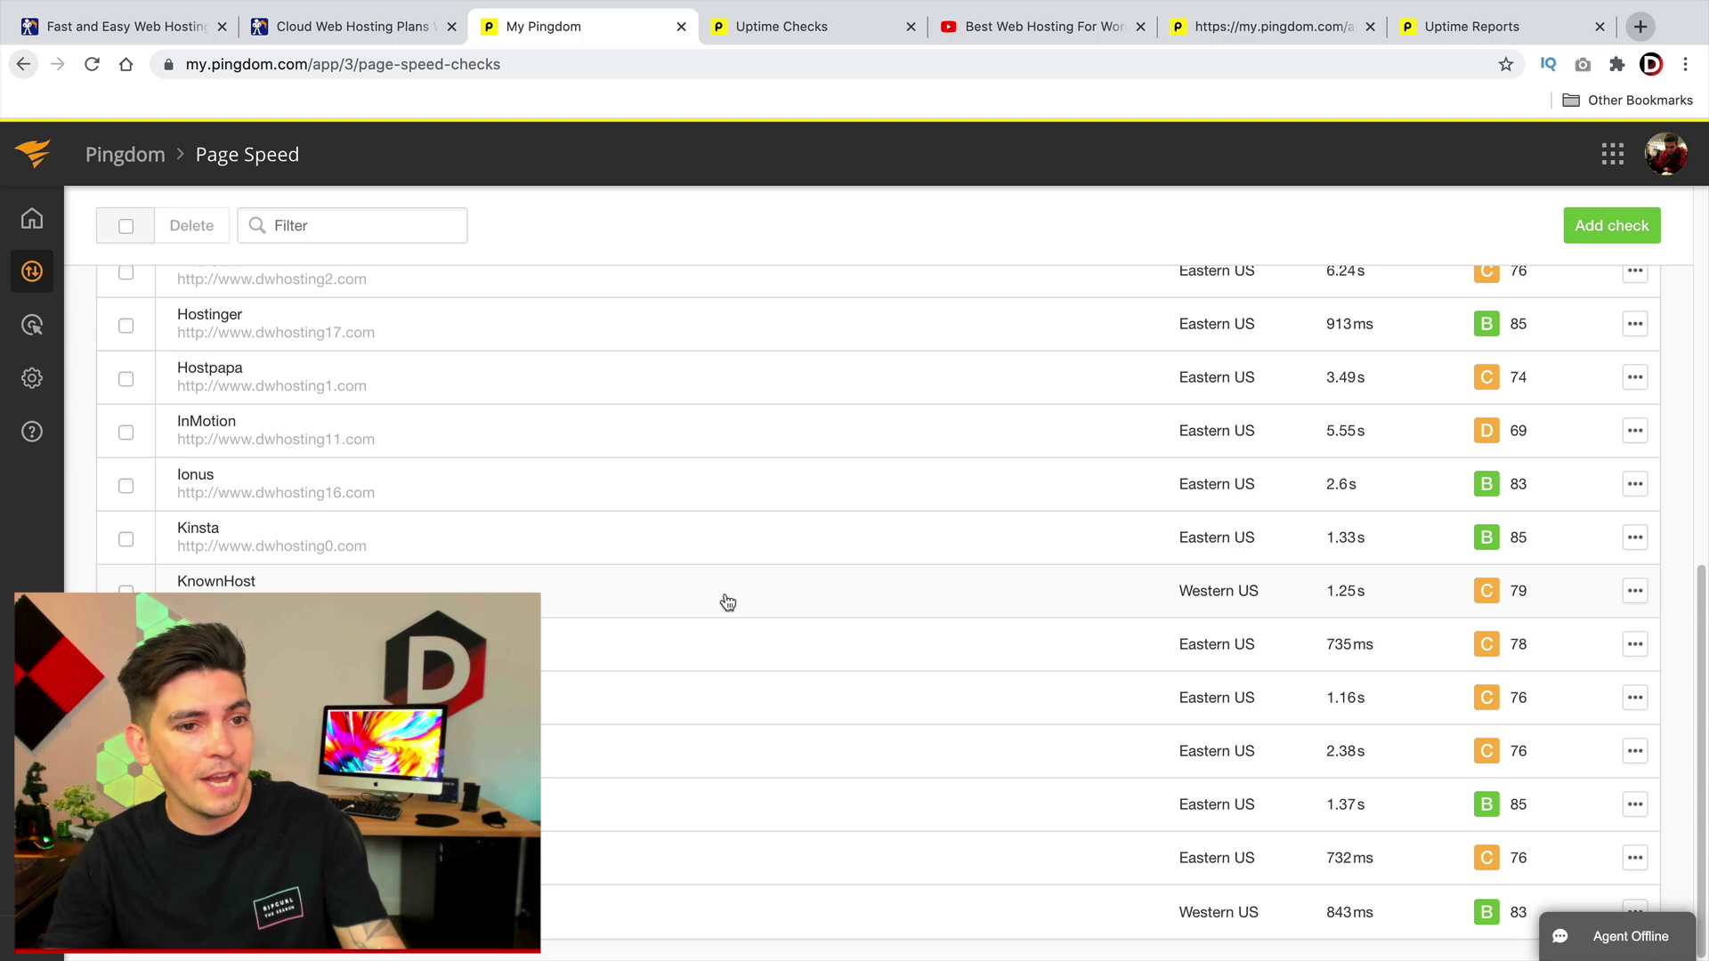
- Show the NameHero Cloud Web Hosting Plans page with its four plan cards
click(387, 27)
scroll(473, 374, down, 1)
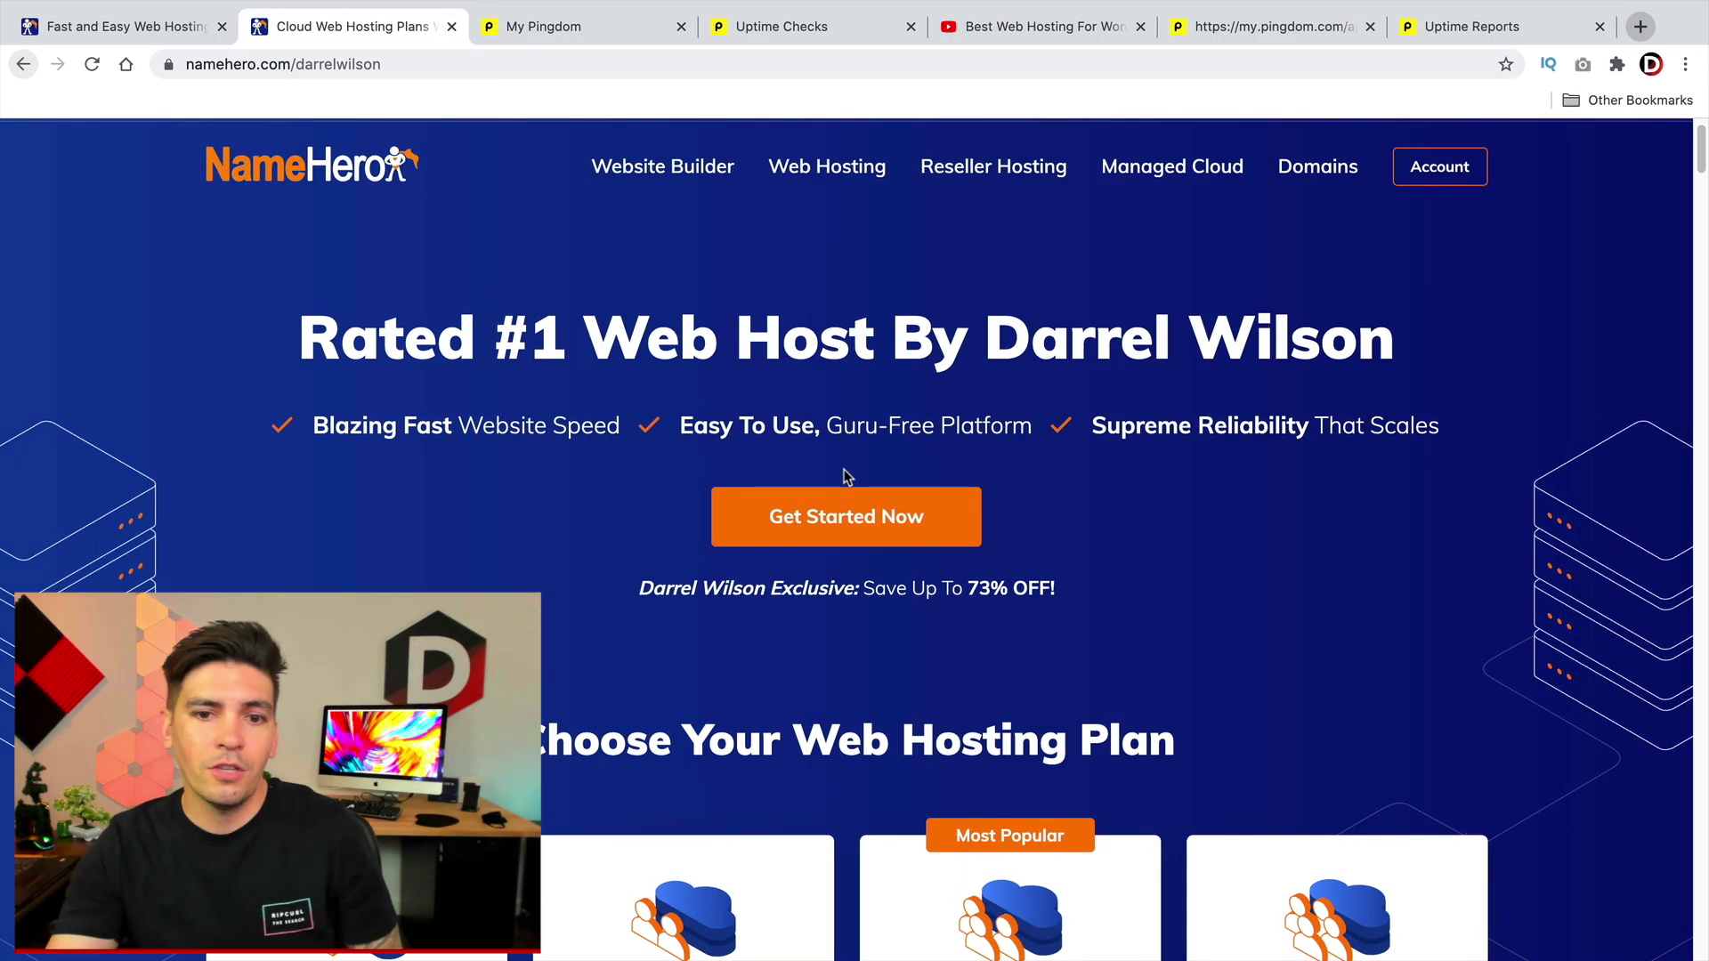
scroll(843, 467, up, 1)
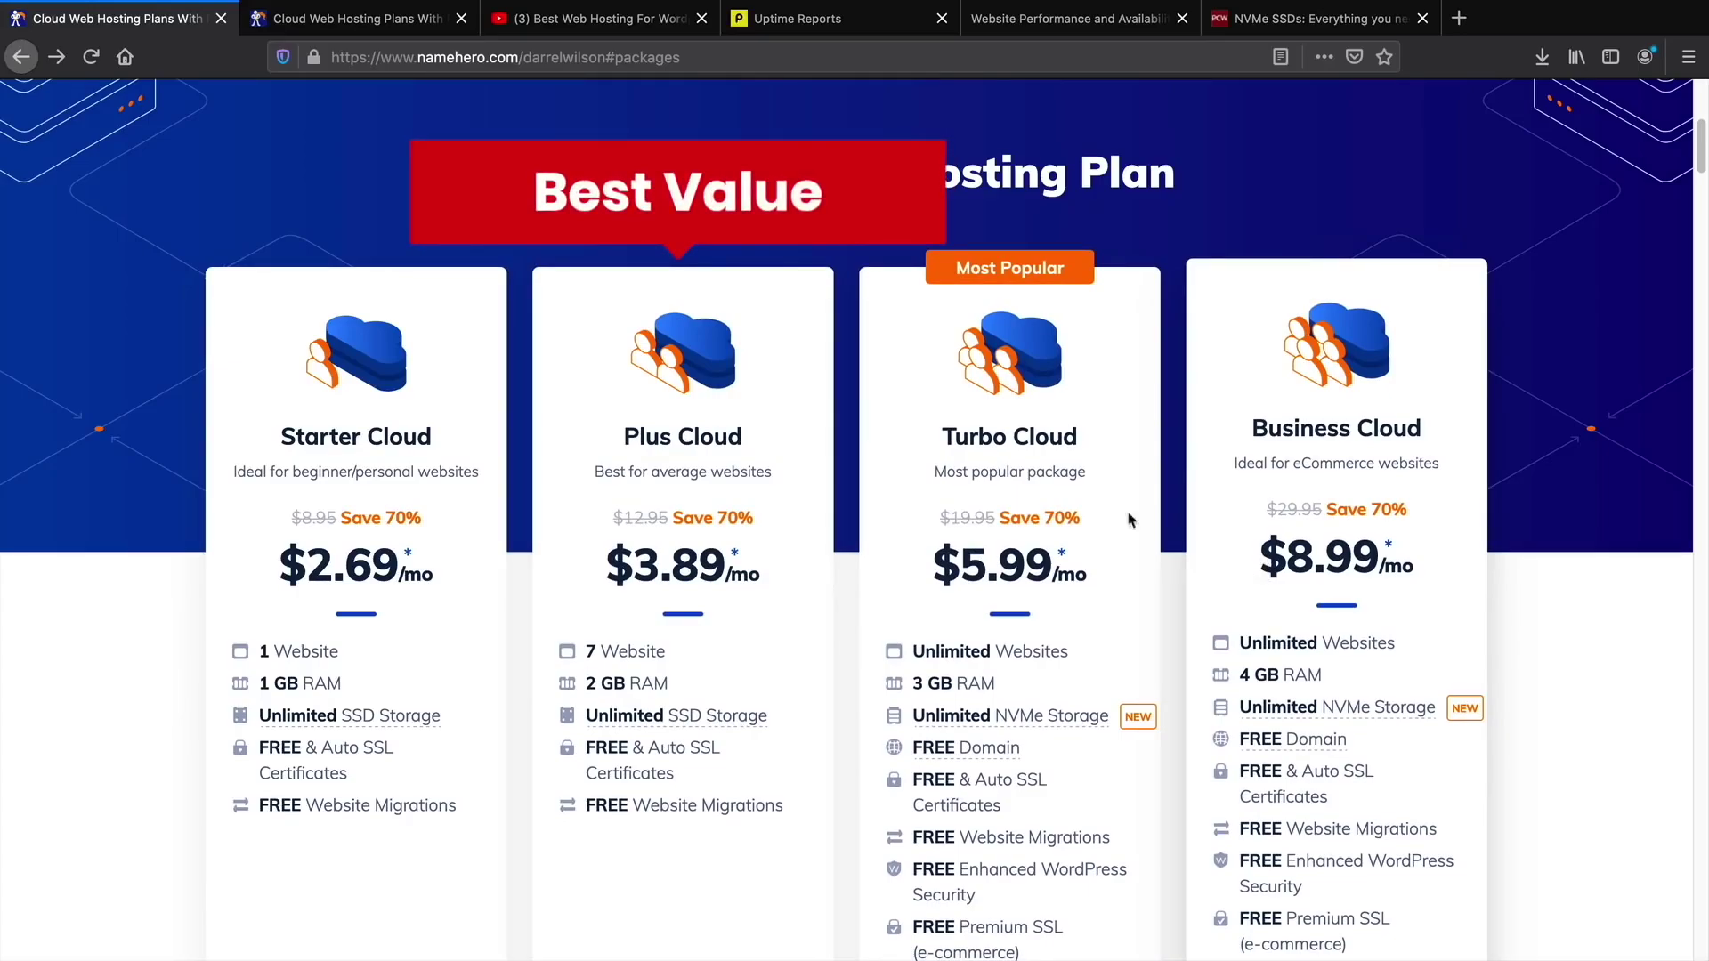
- Highlight the Plus Cloud and Turbo Cloud plan names on the pricing cards
drag(744, 429, 618, 434)
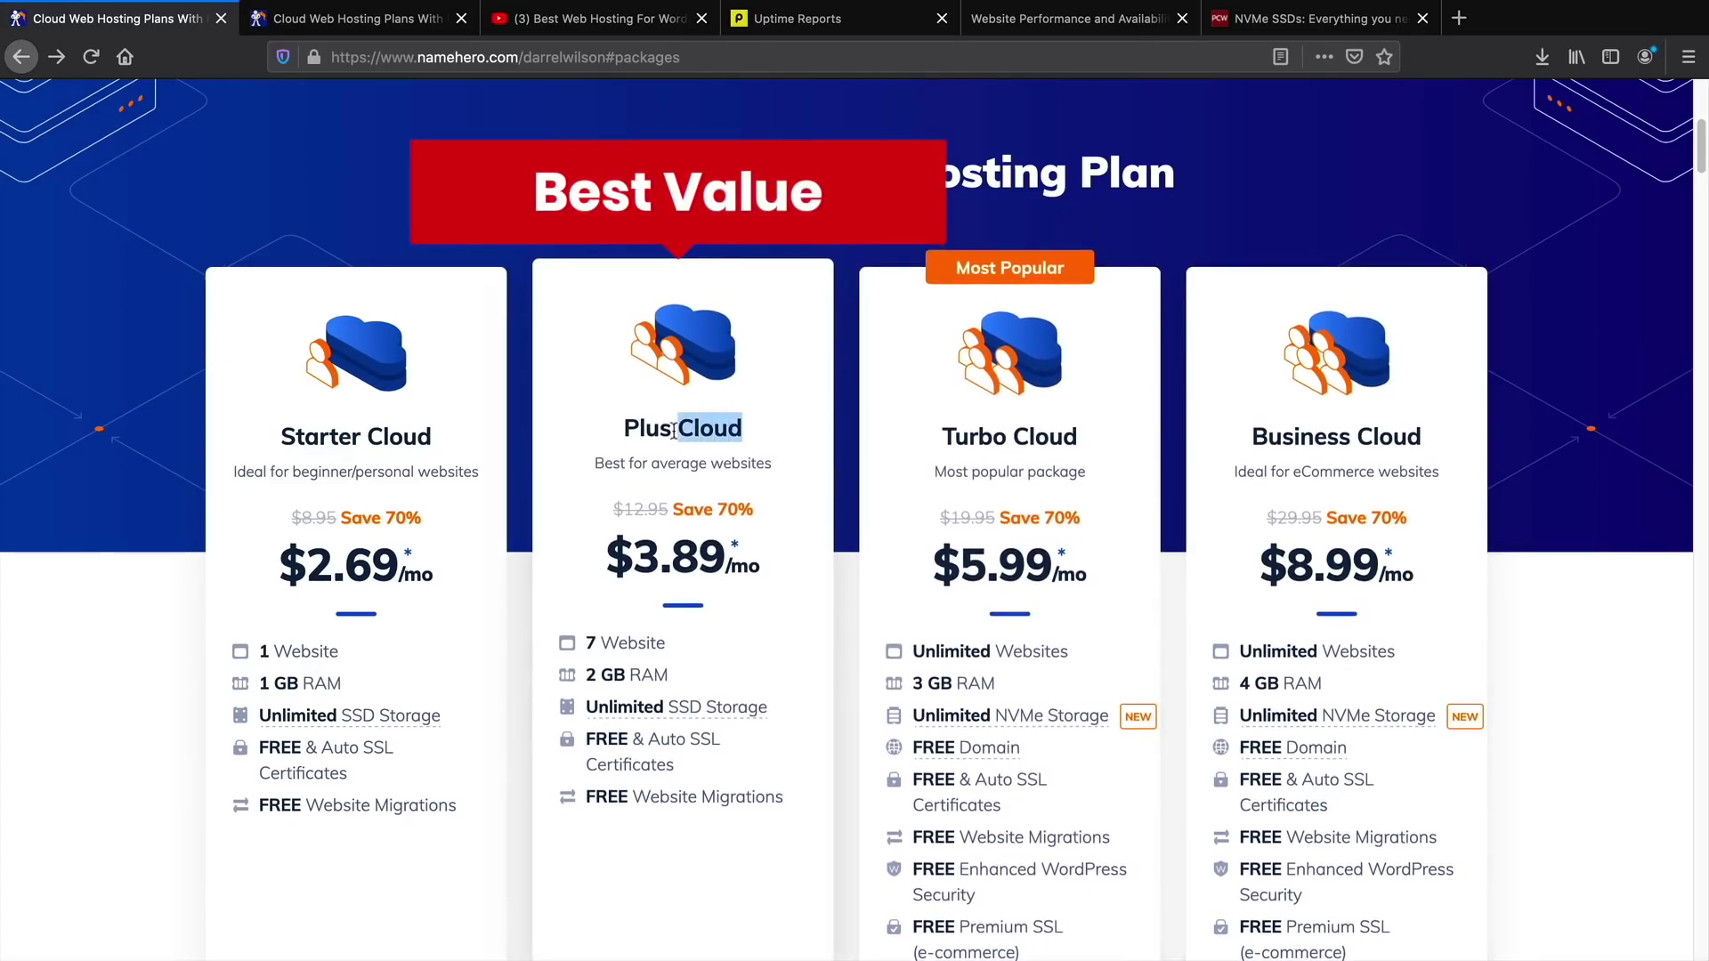
click(617, 433)
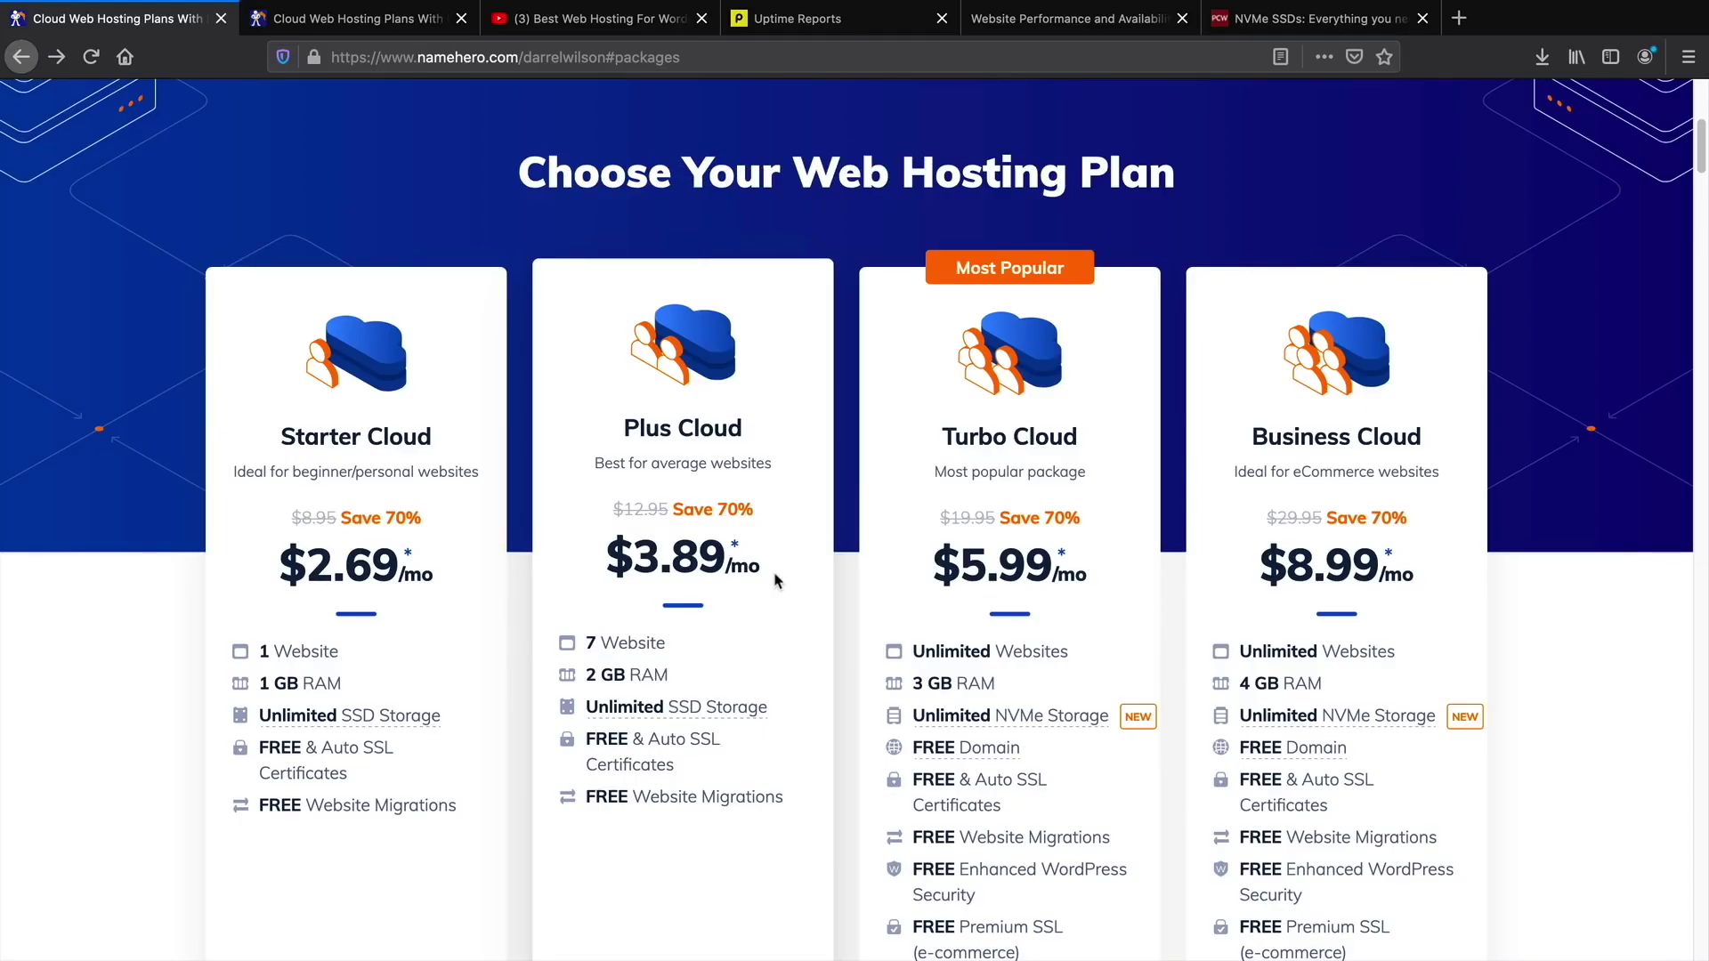
triple_click(982, 430)
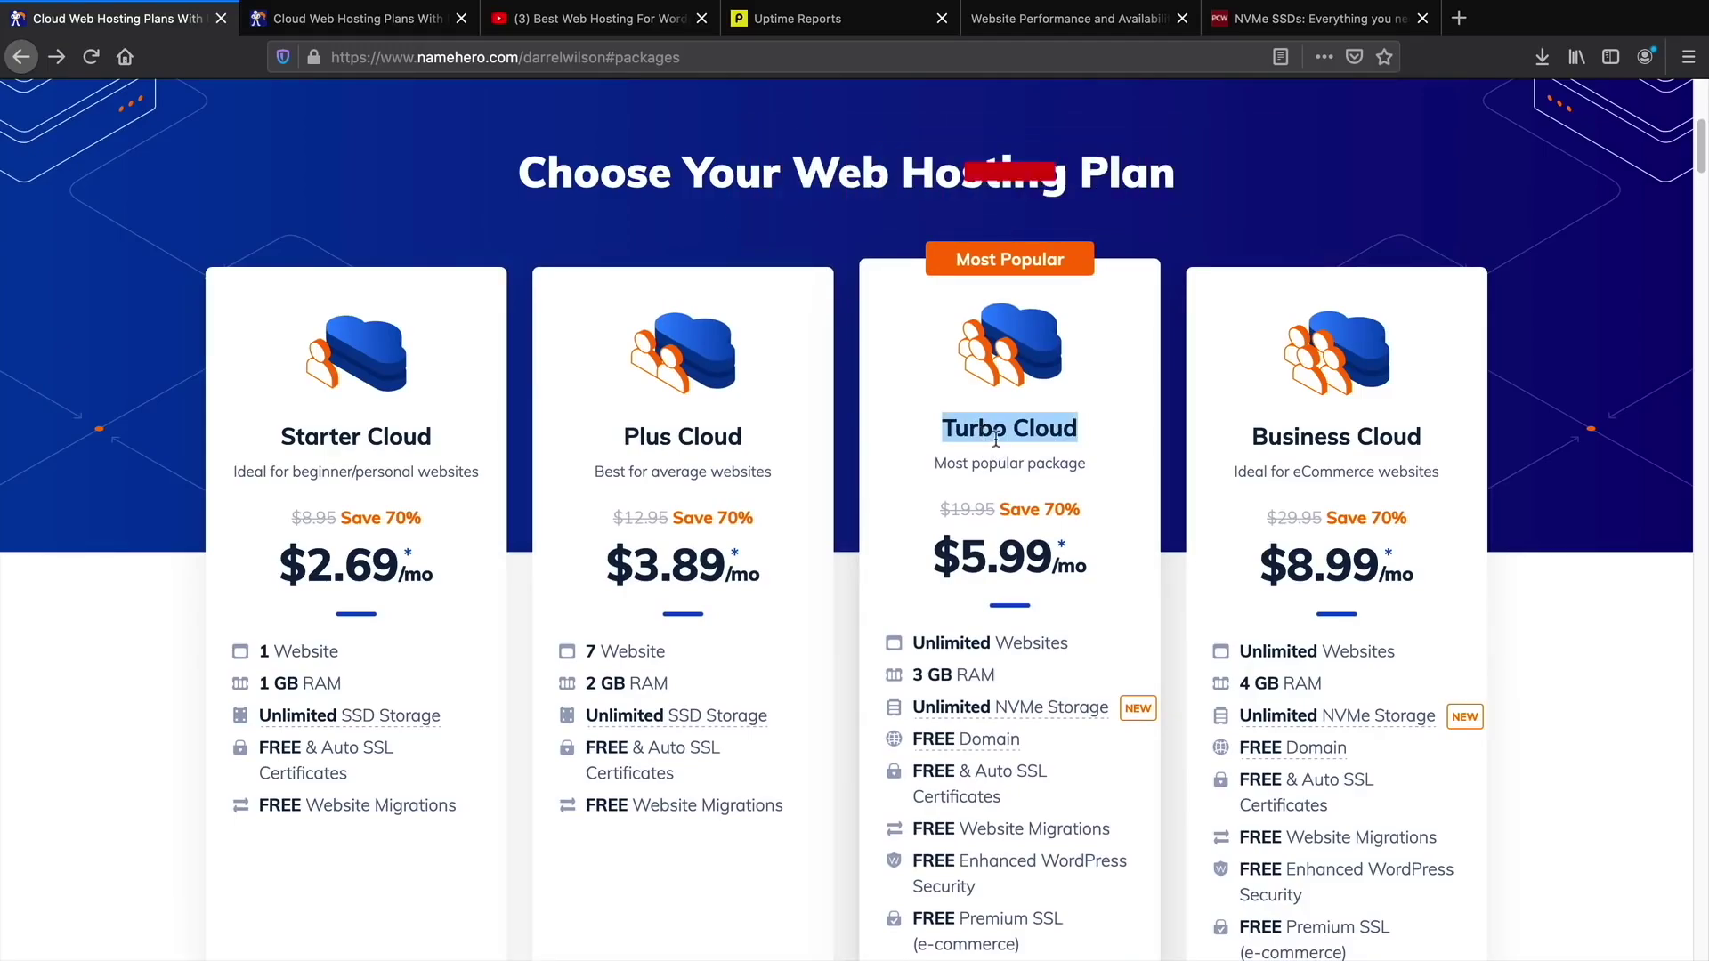
click(990, 438)
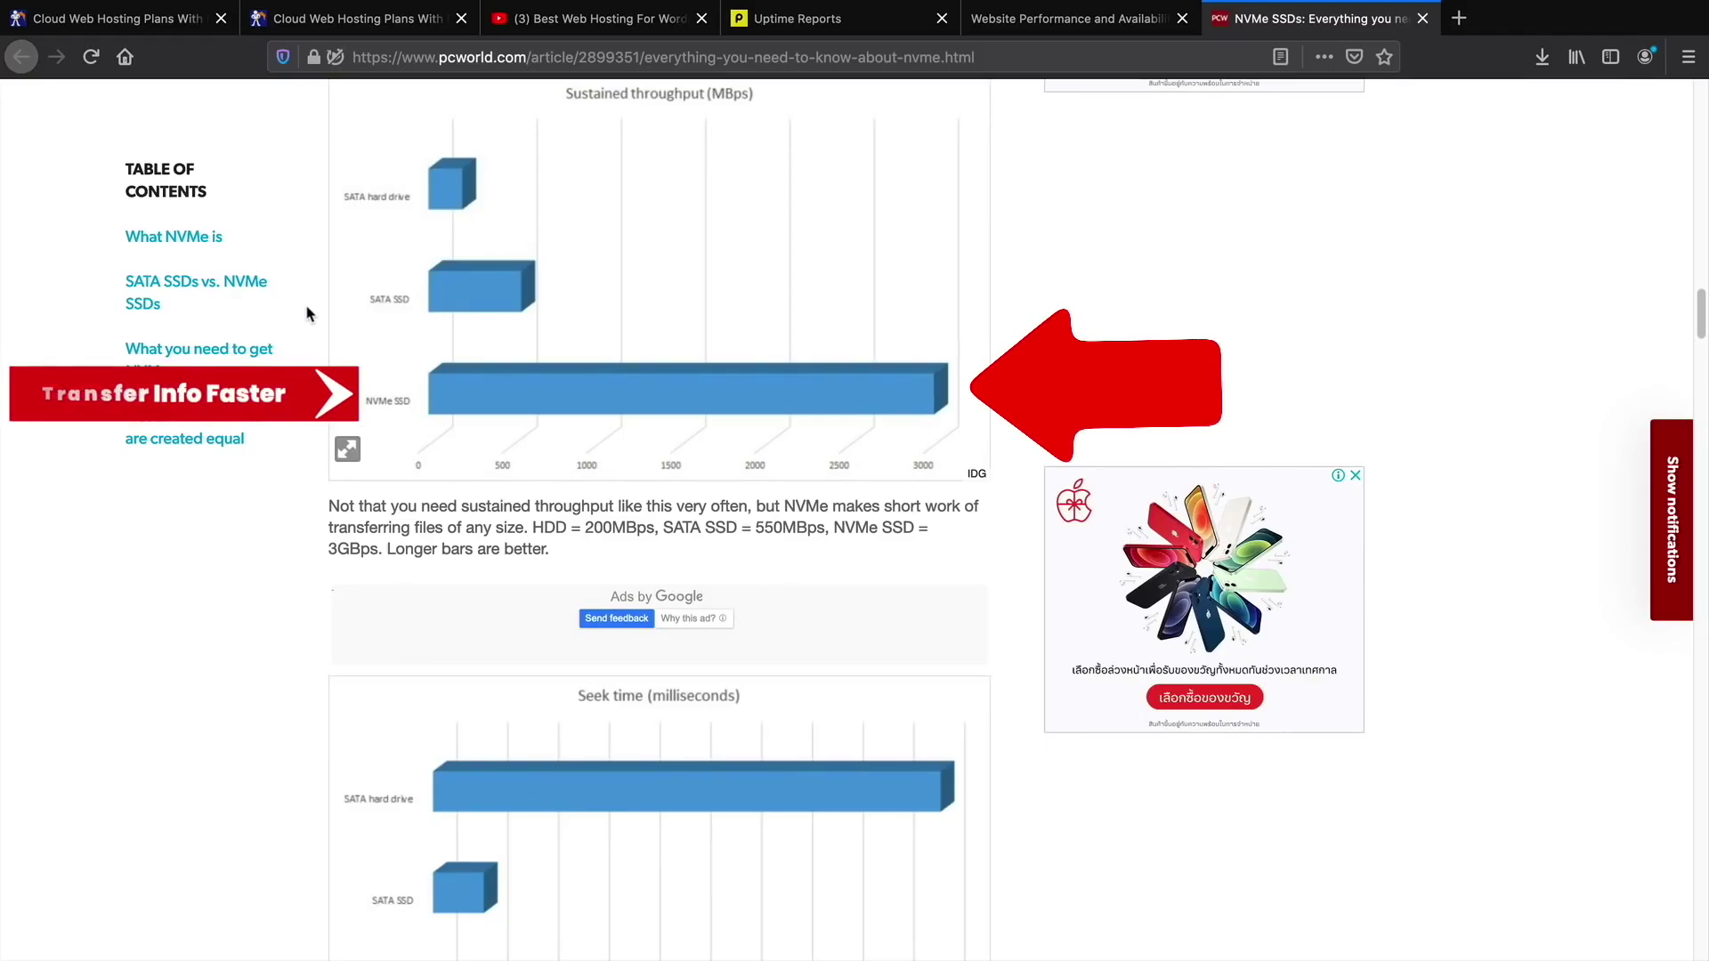
scroll(311, 196, down, 5)
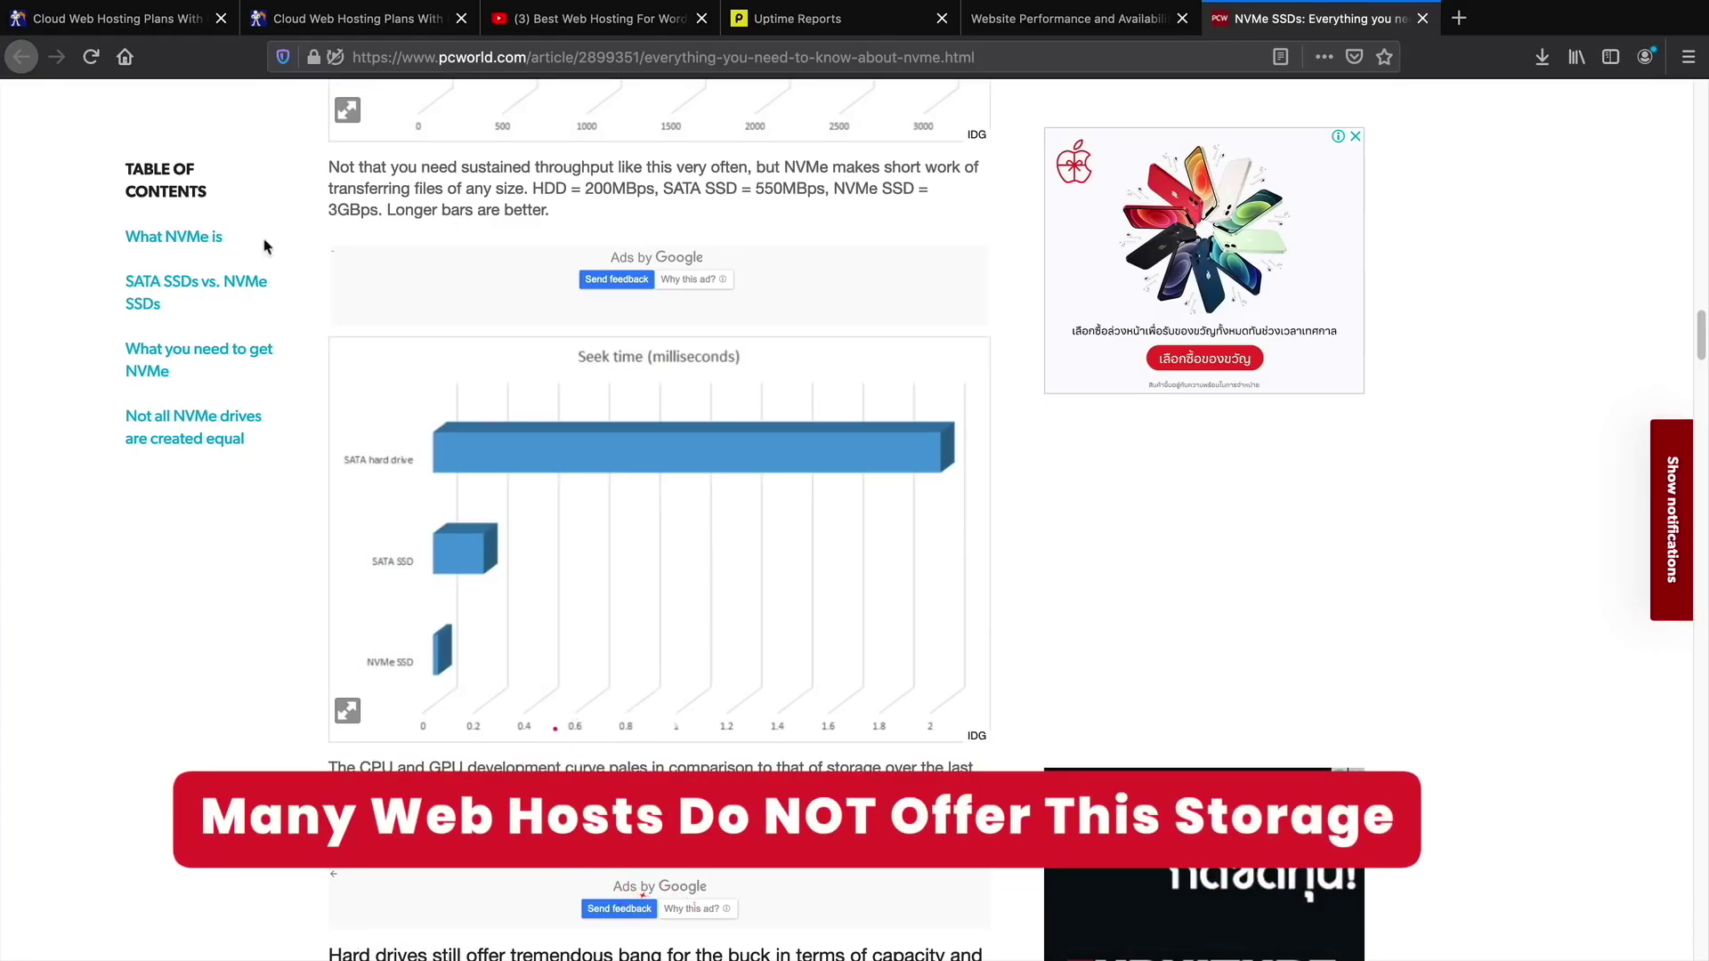
- Return from the PCWorld NVMe article to the NameHero hosting plans page
click(170, 27)
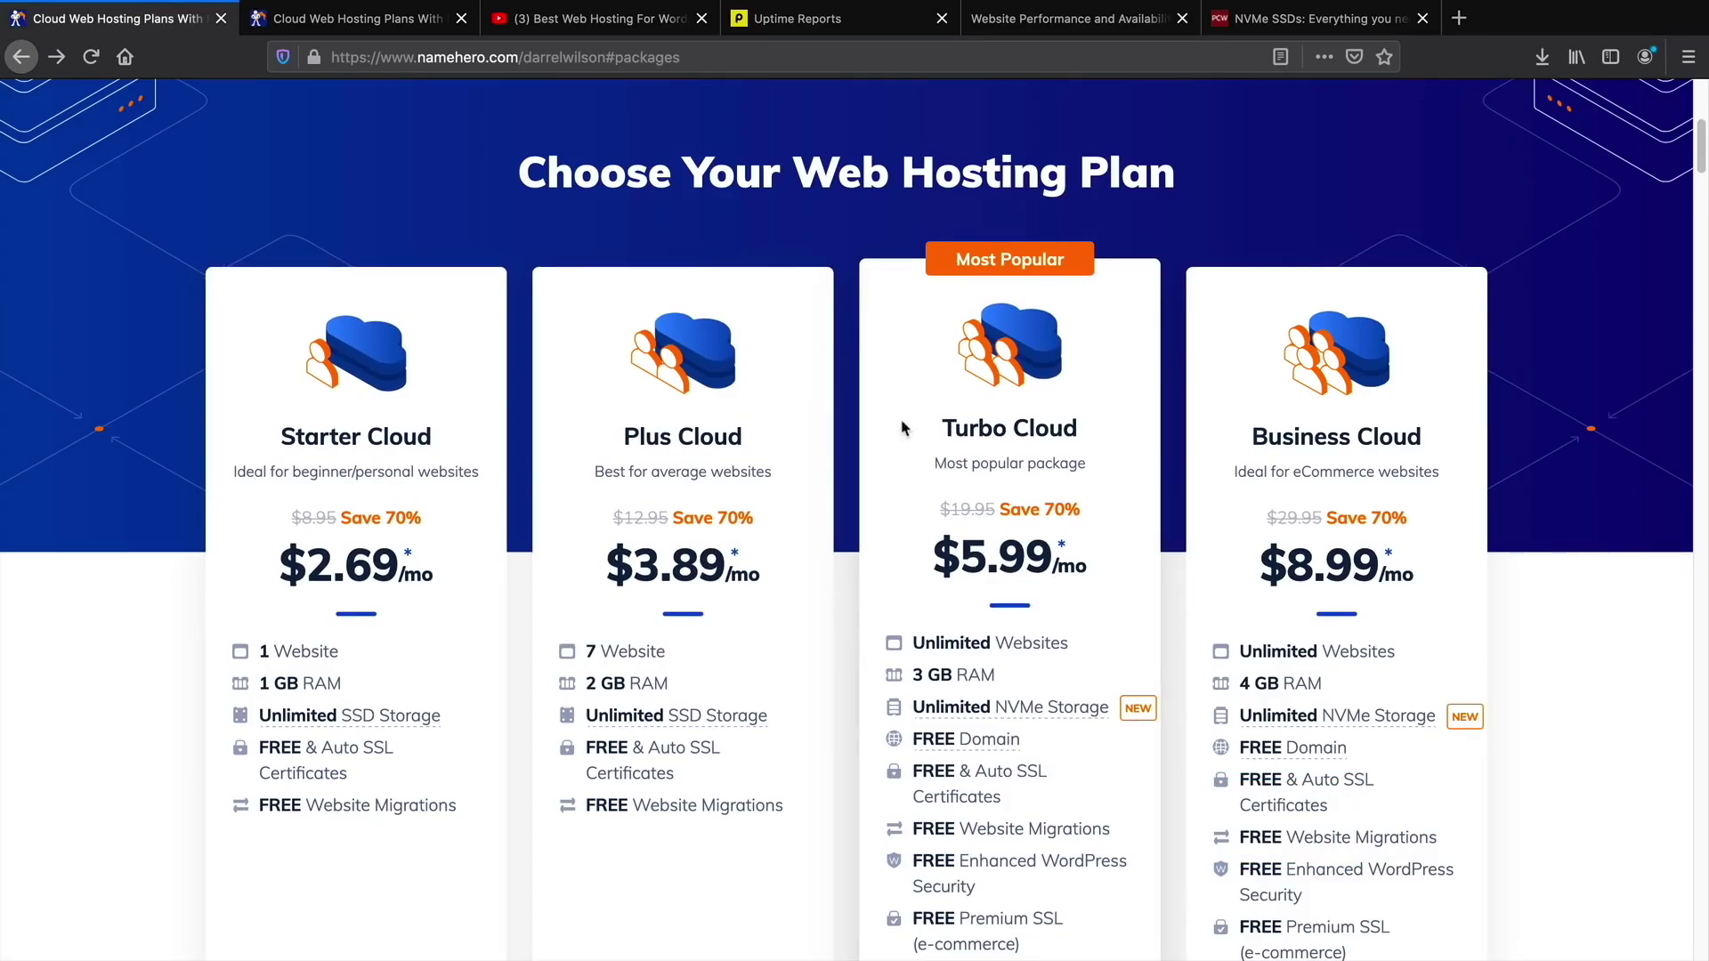
- Order the Plus Cloud plan with the free demotutorial123.com domain and continue to checkout
middle_click(844, 418)
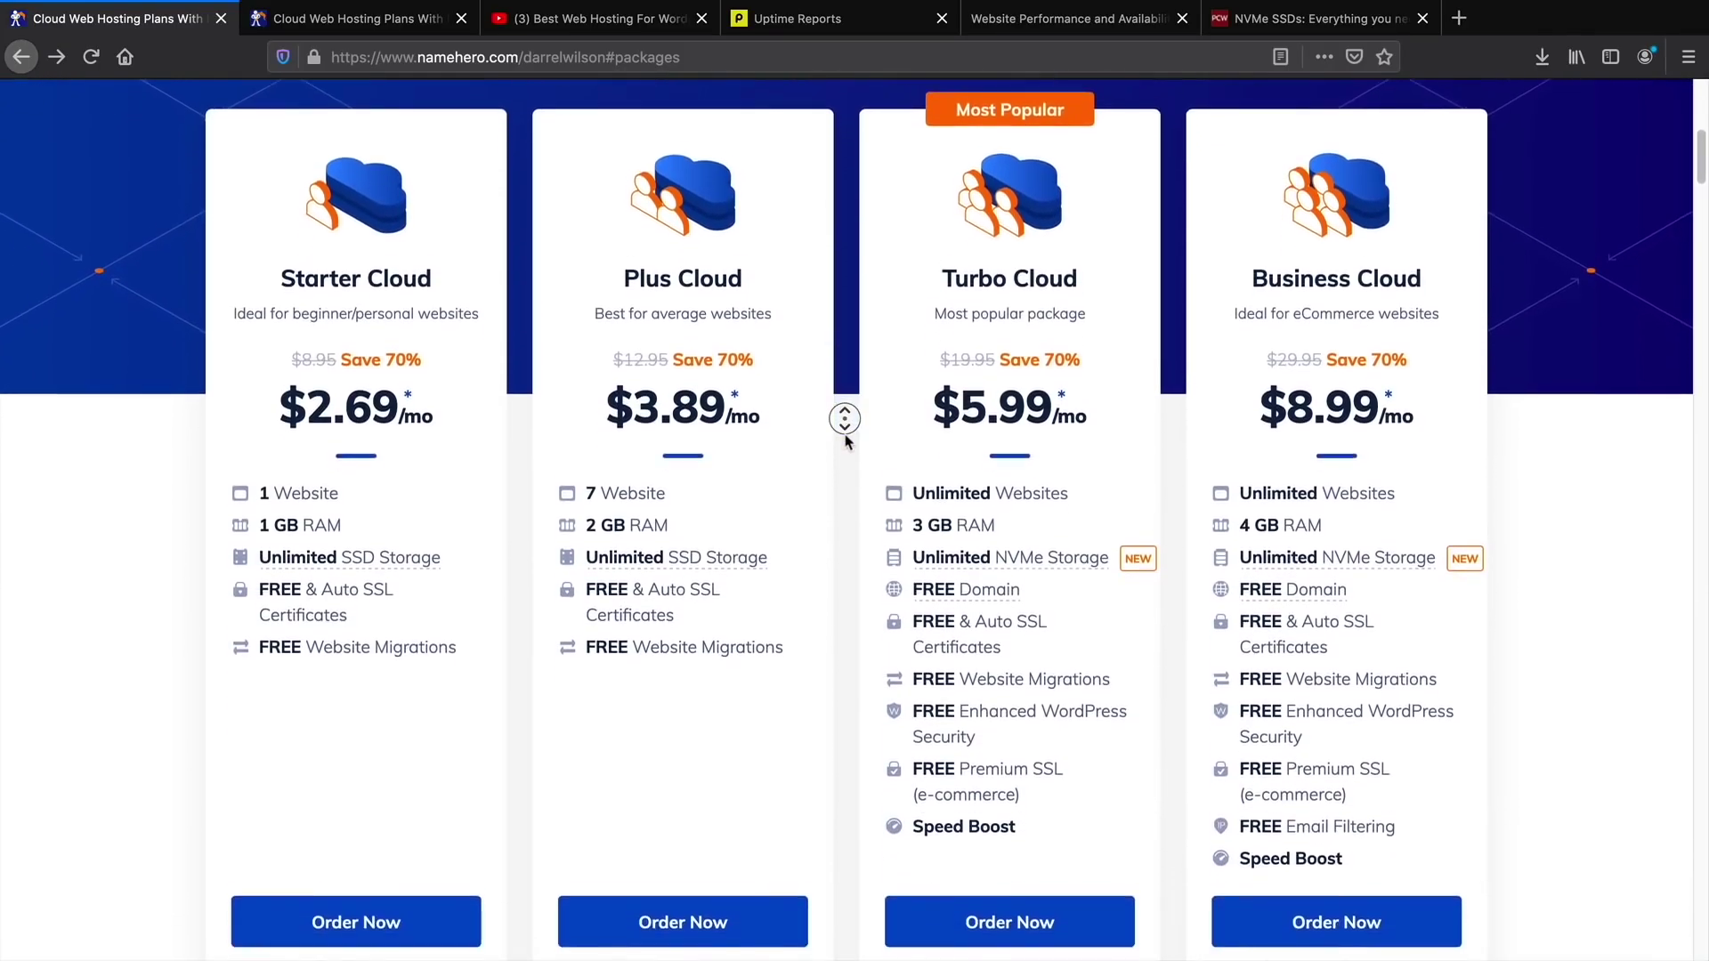
click(833, 444)
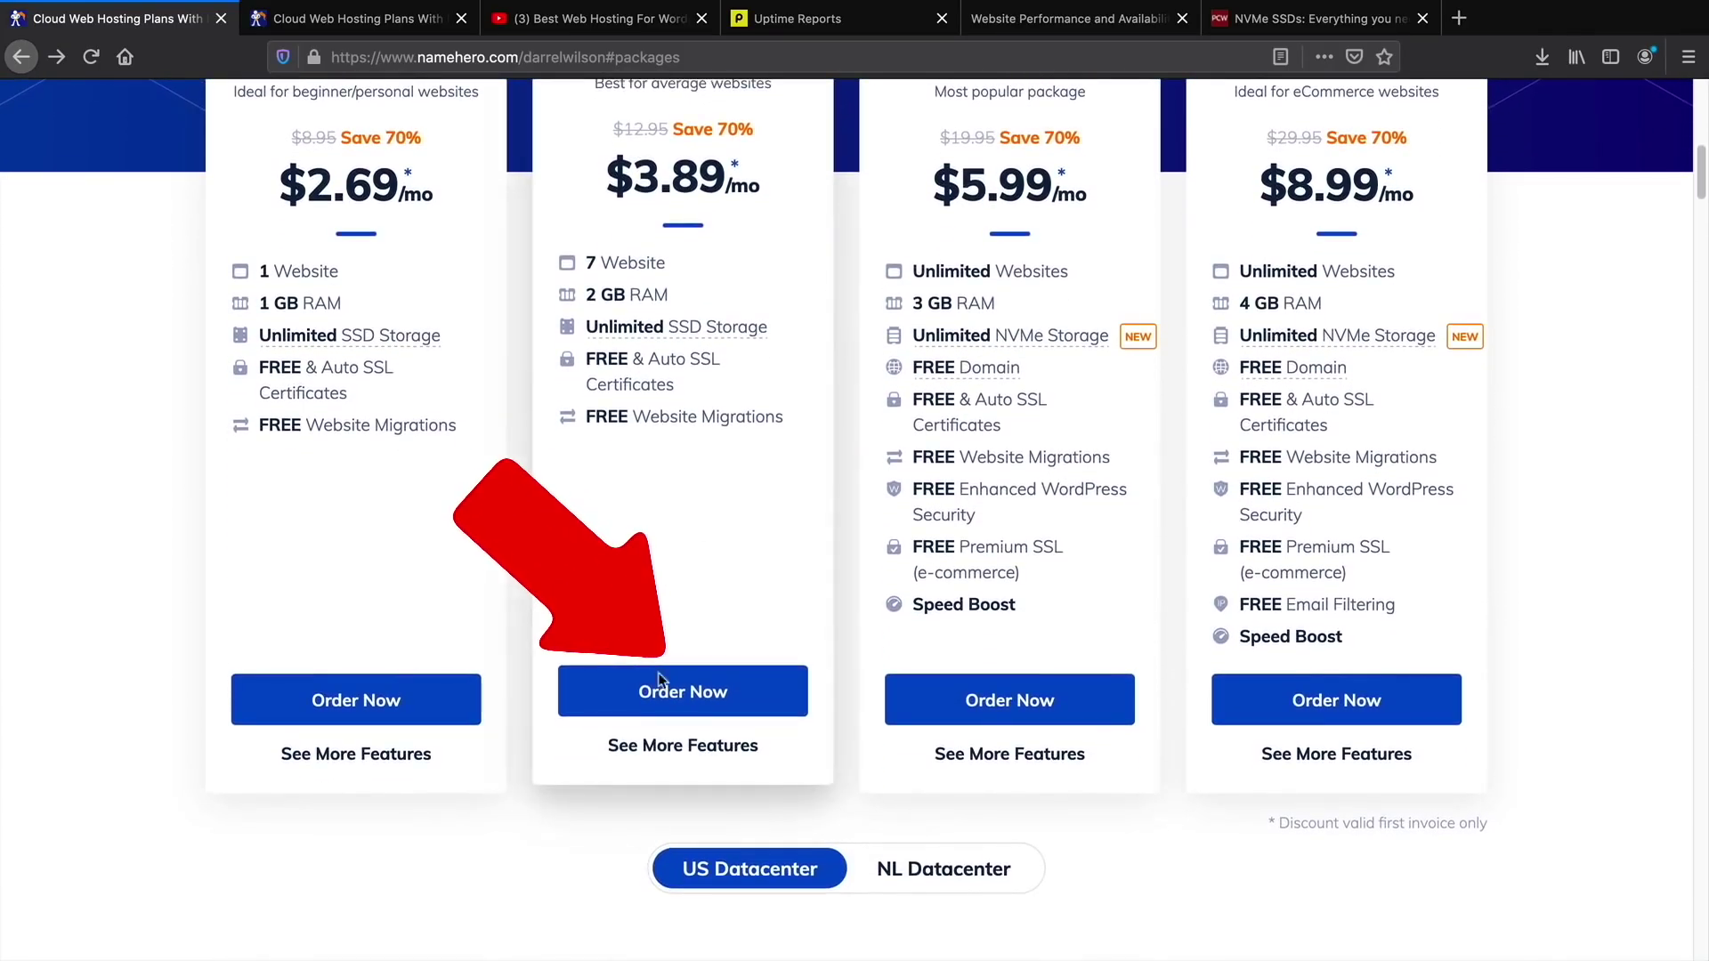
click(703, 699)
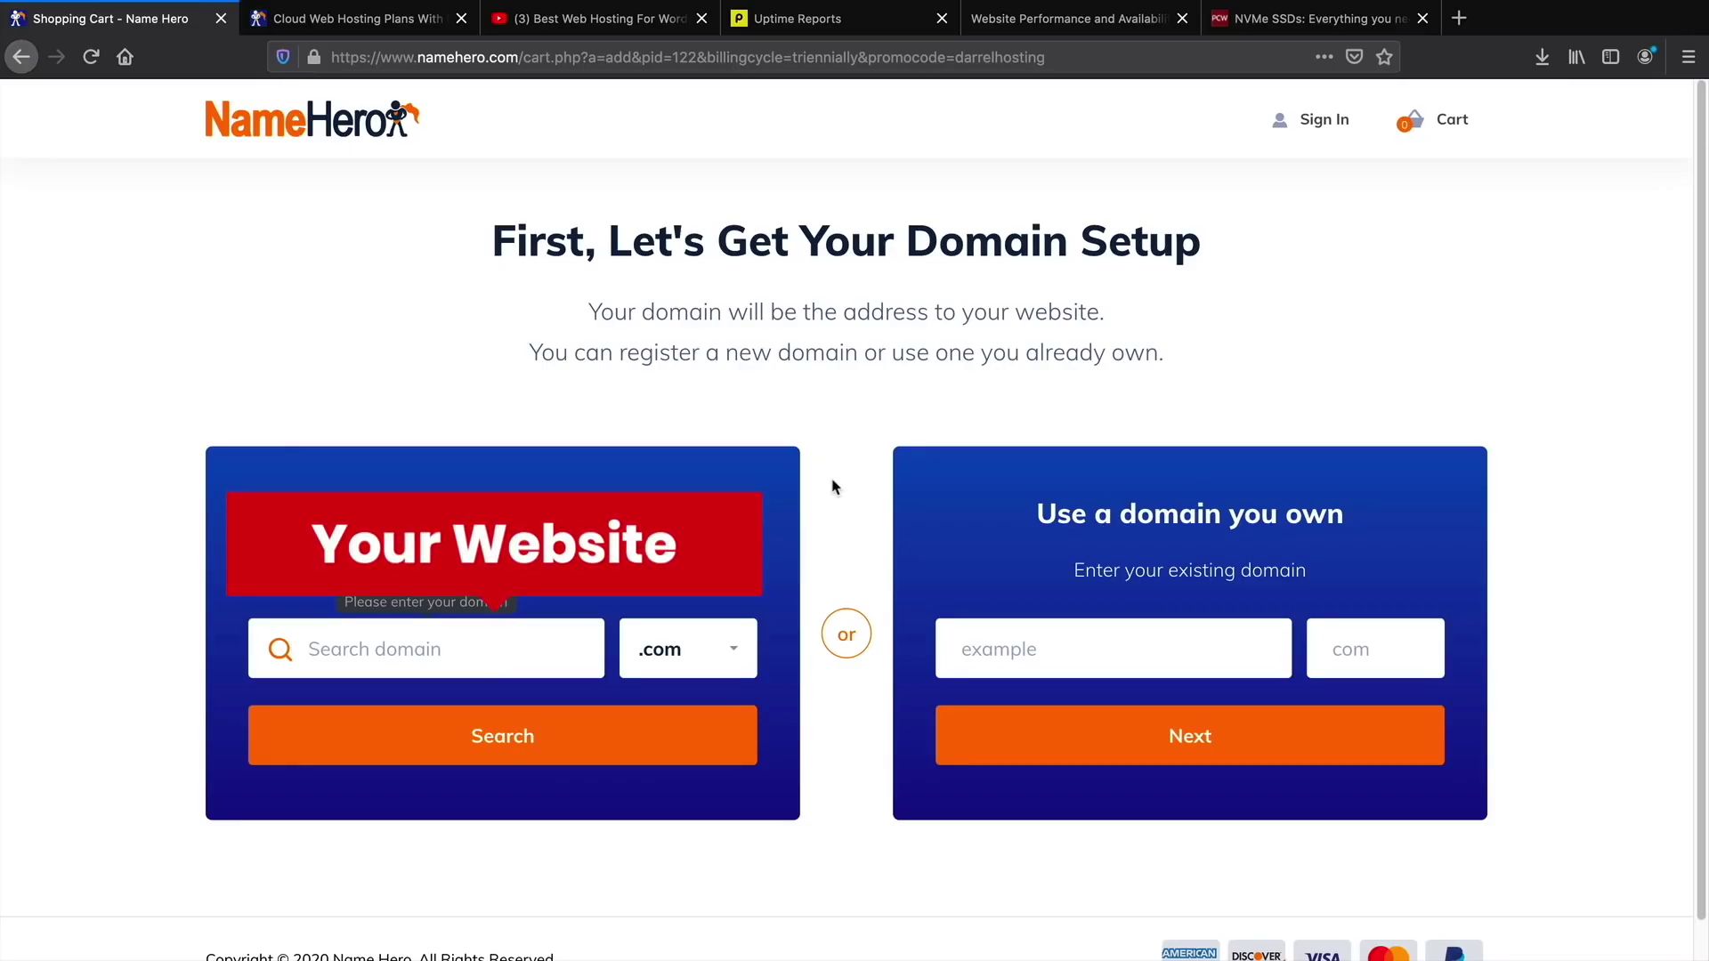
text(demotu)
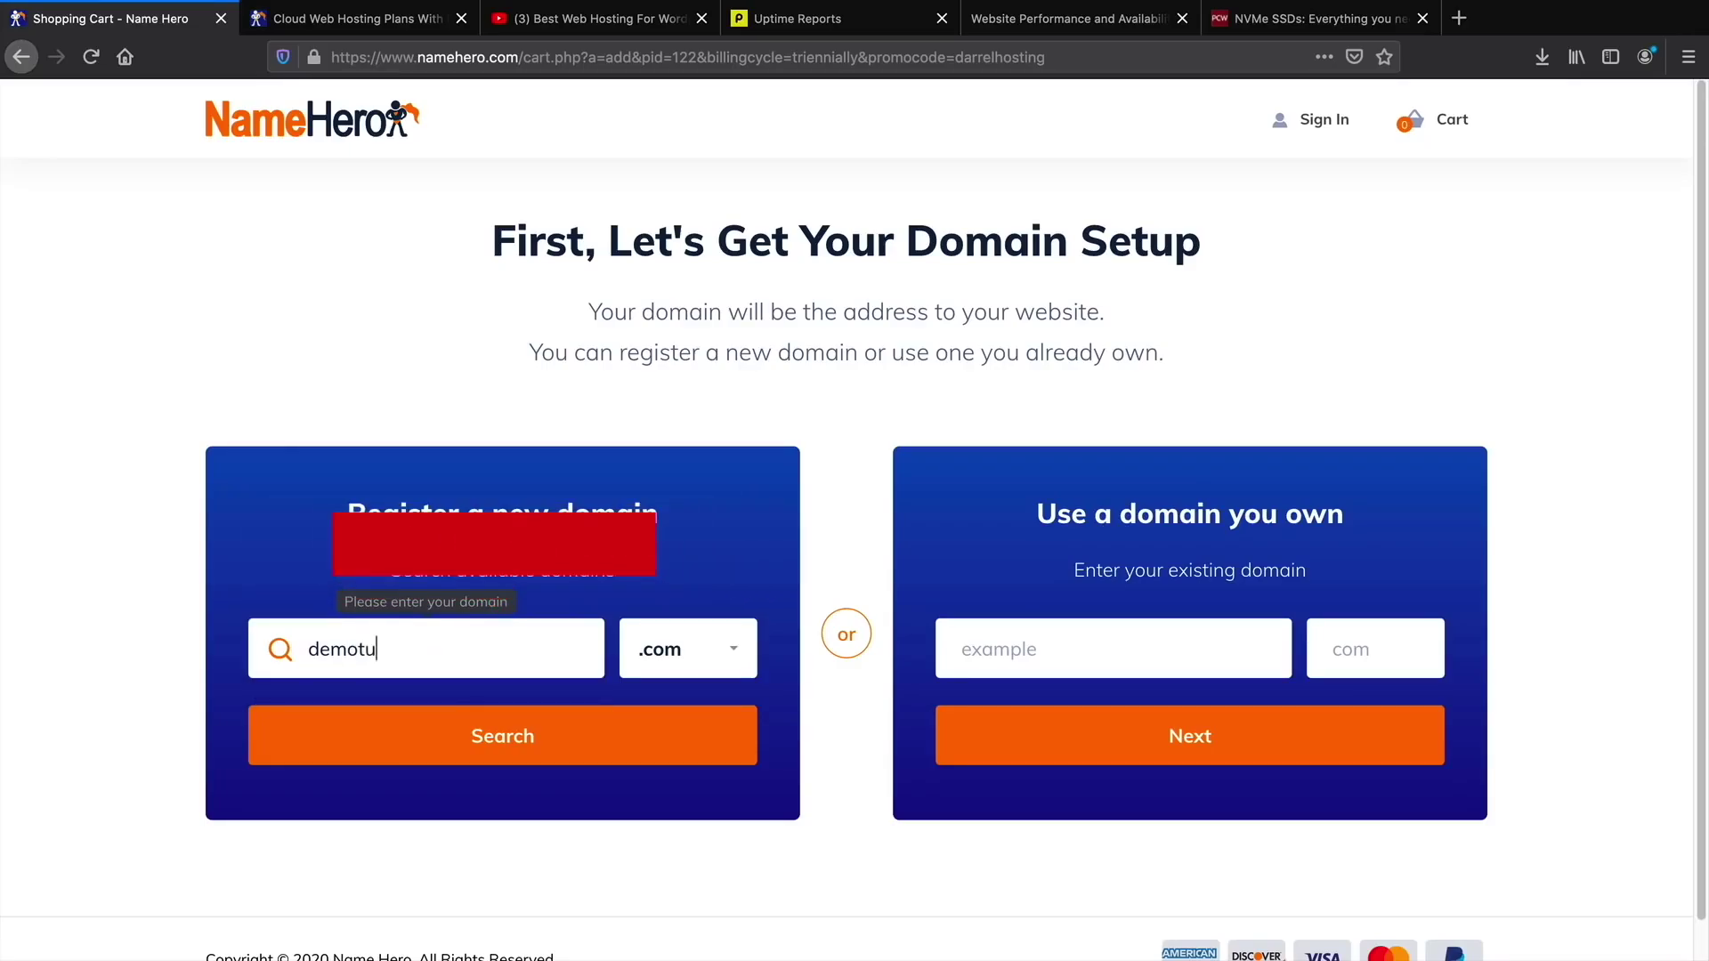
text(torial123)
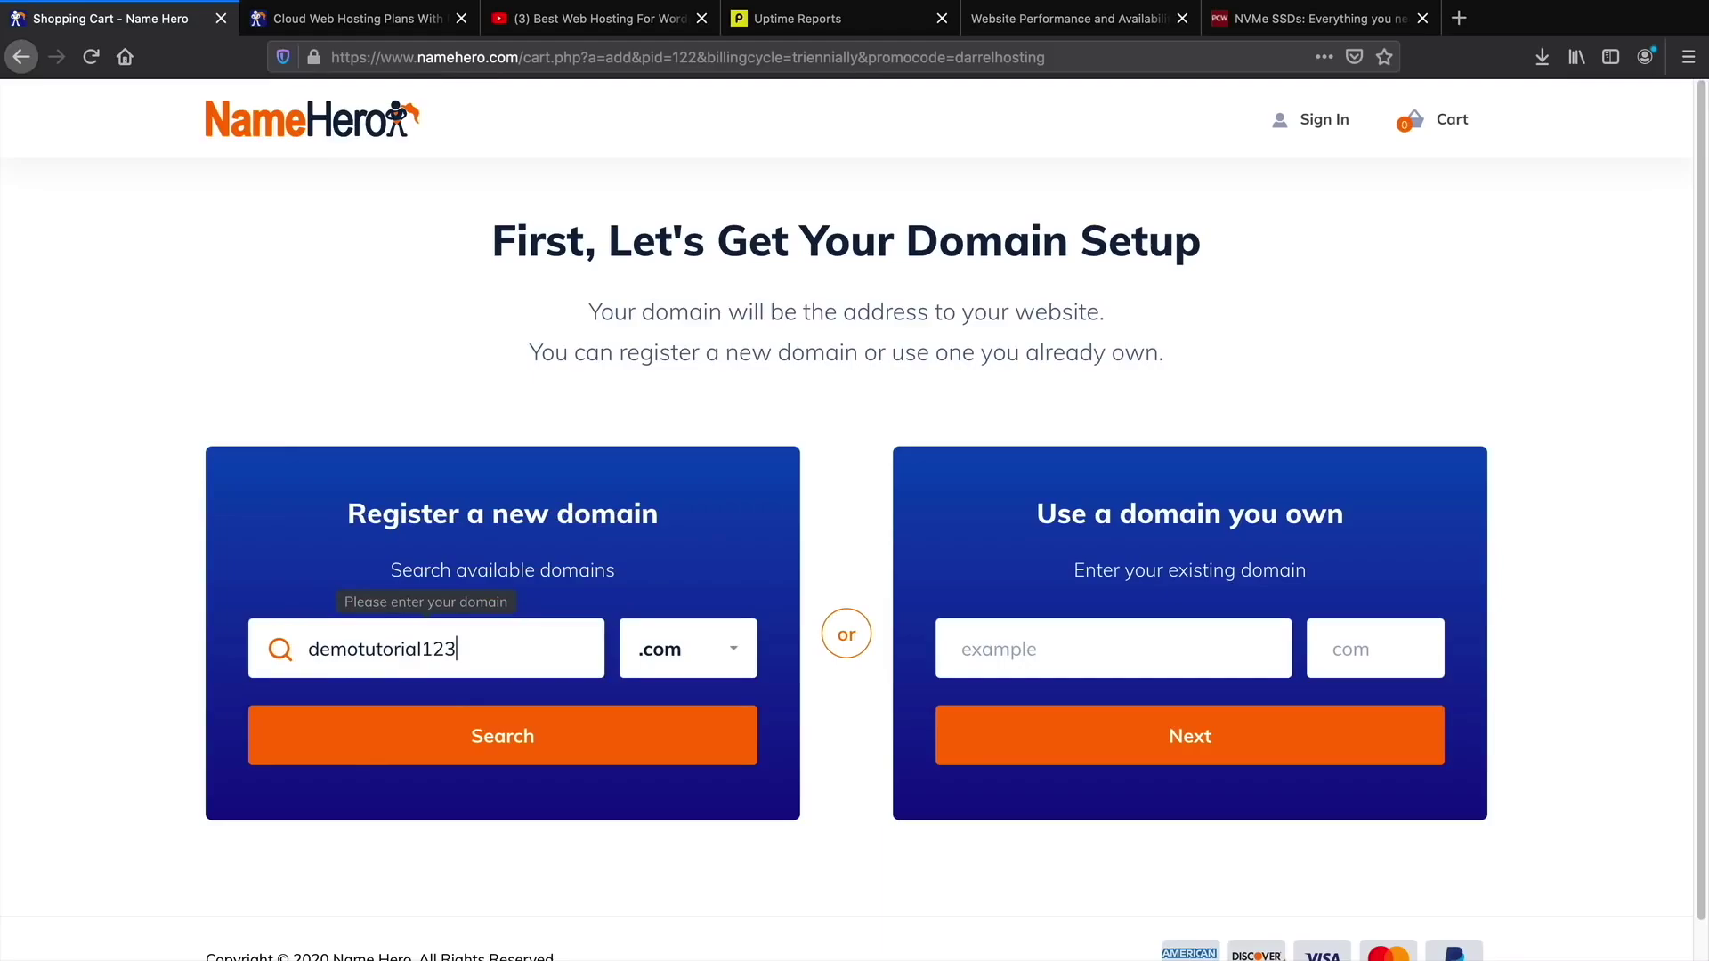
click(641, 735)
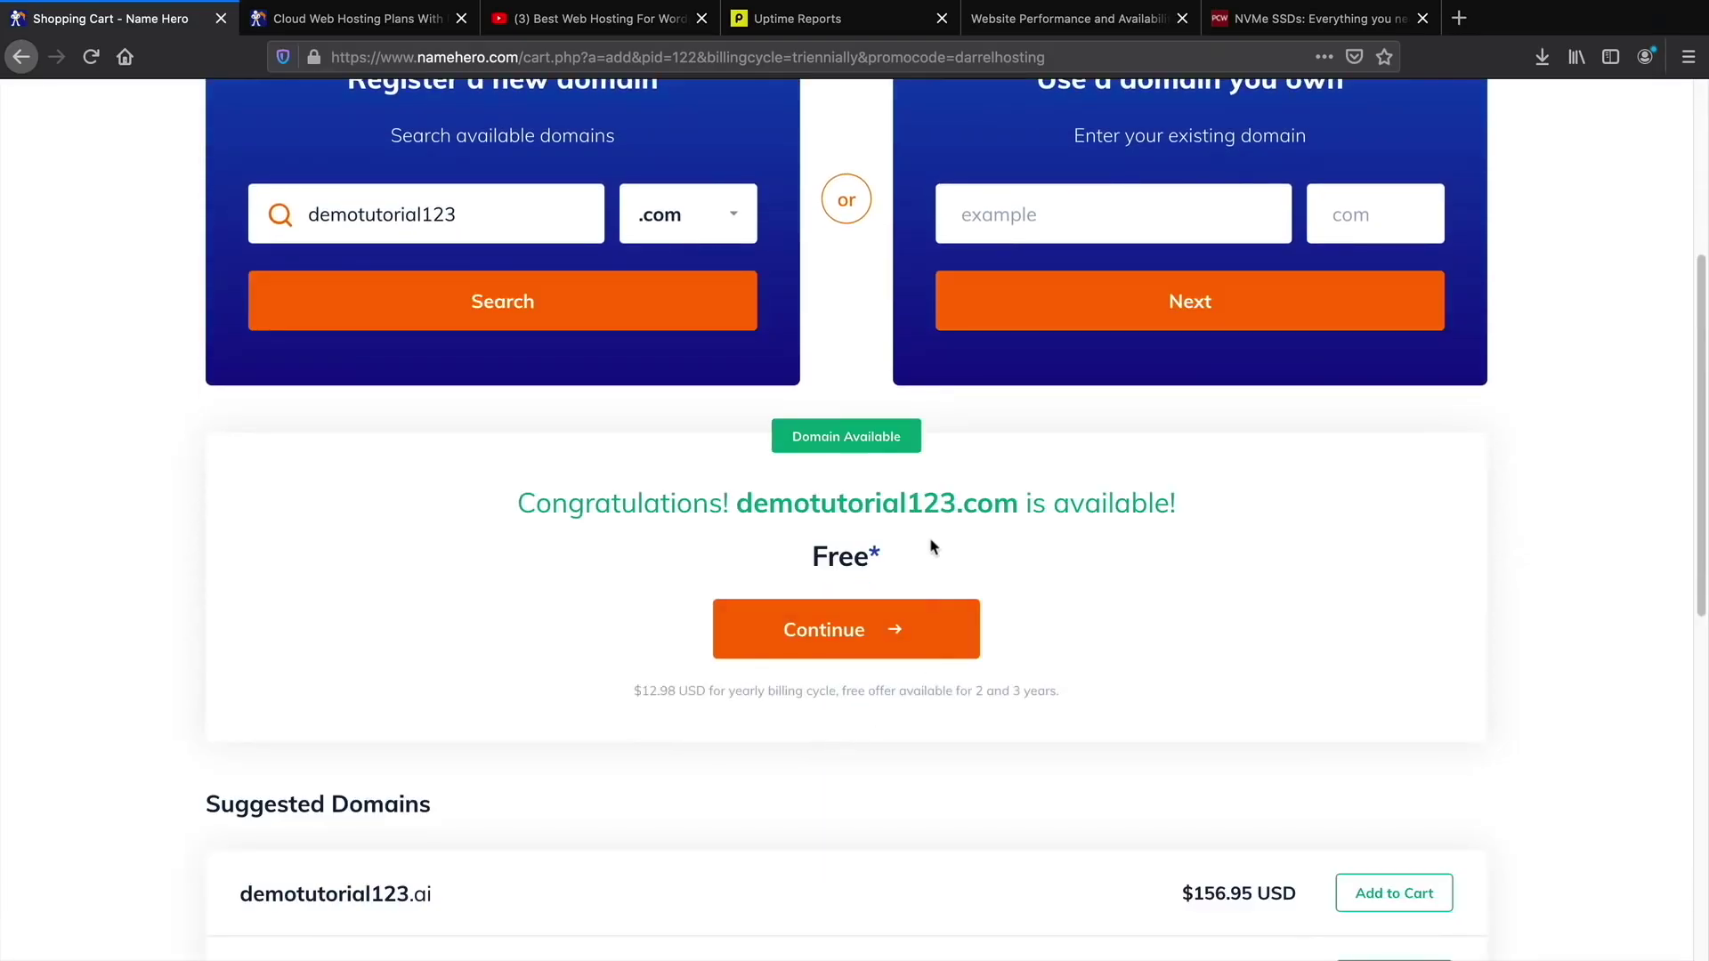
drag(812, 557, 833, 551)
click(846, 642)
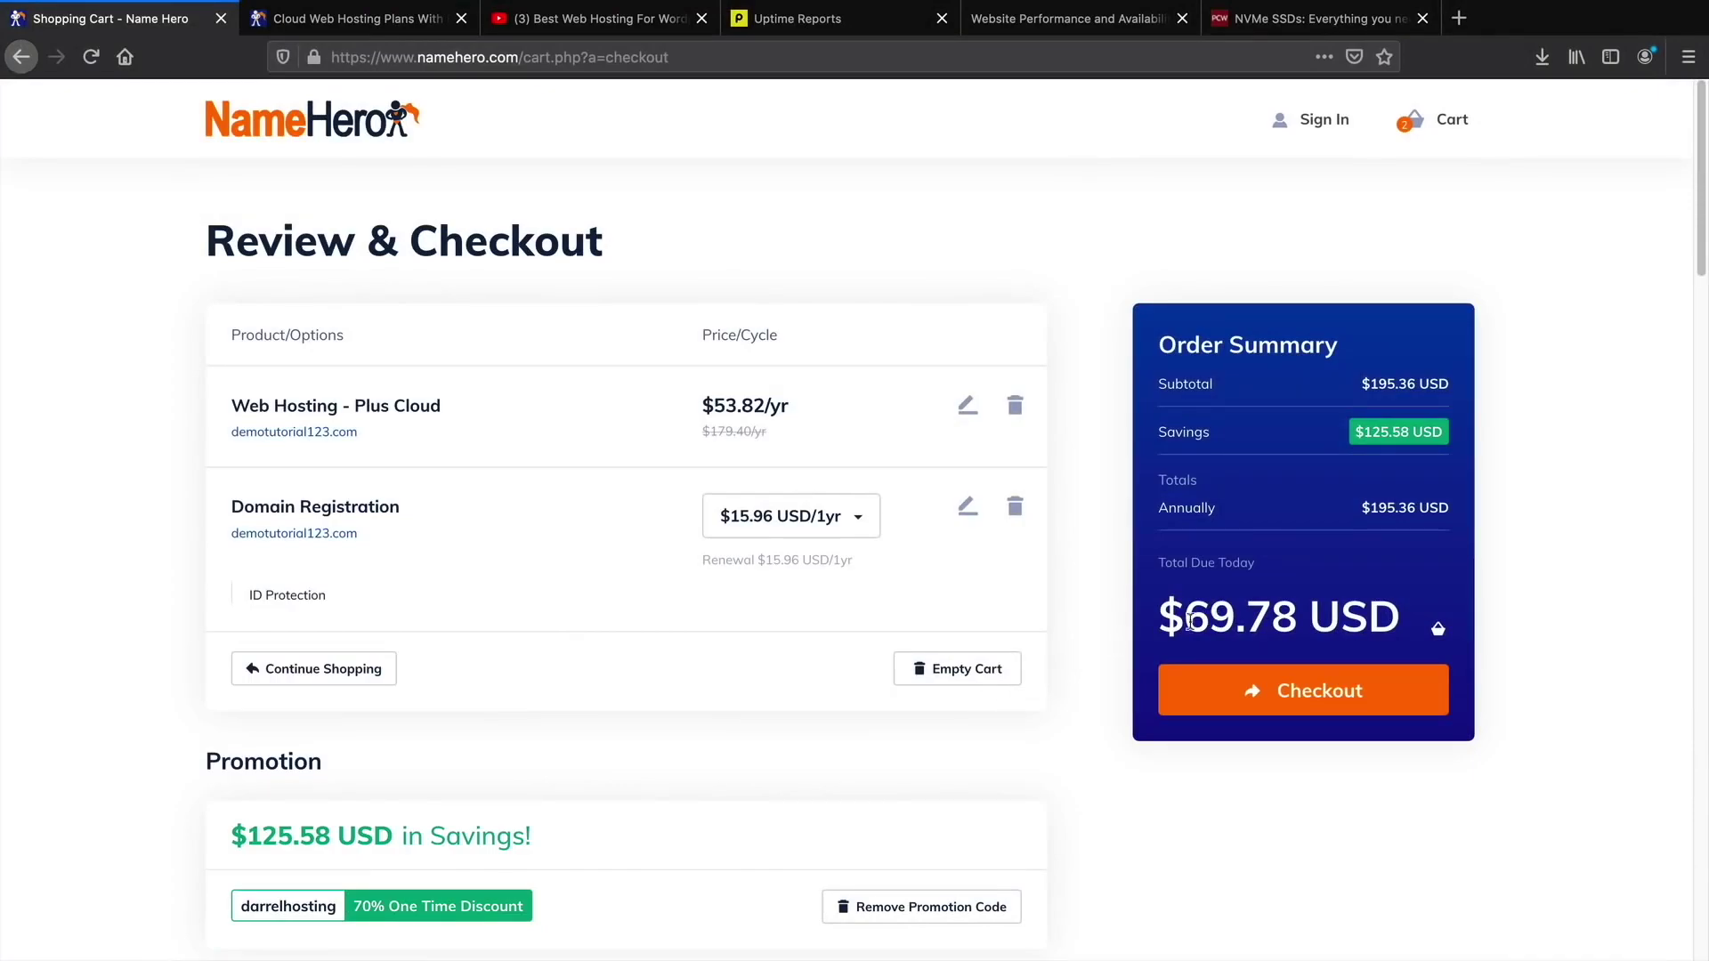
middle_click(1074, 601)
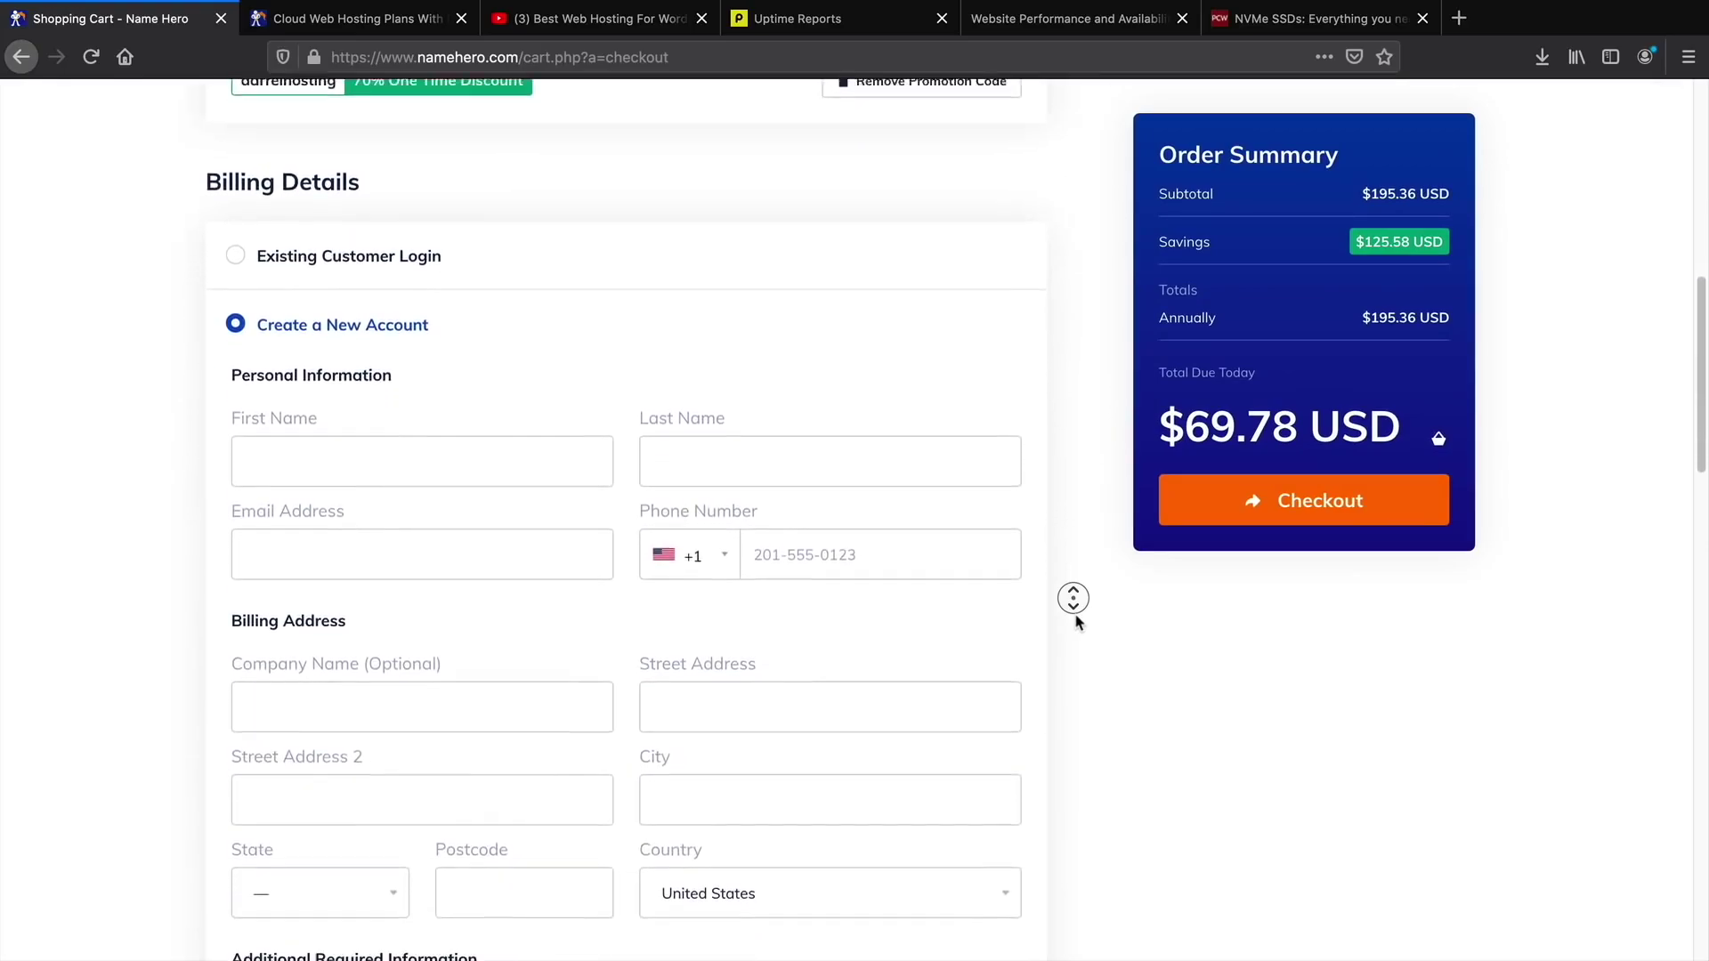
middle_click(1076, 621)
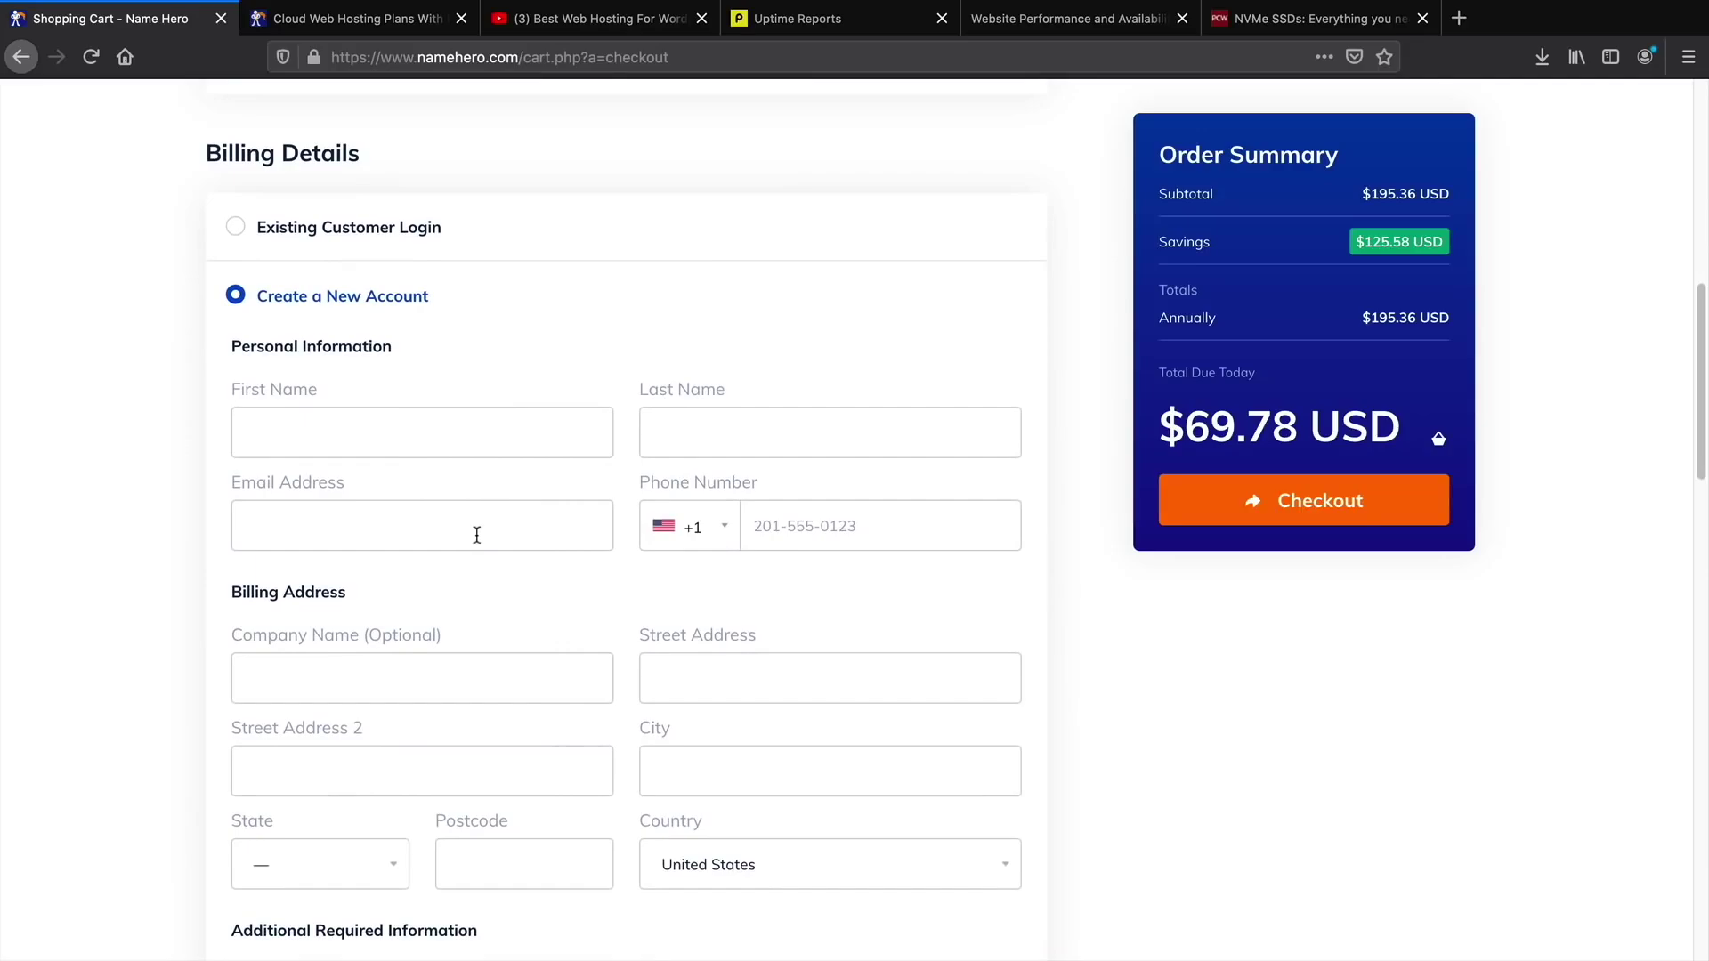
middle_click(1058, 574)
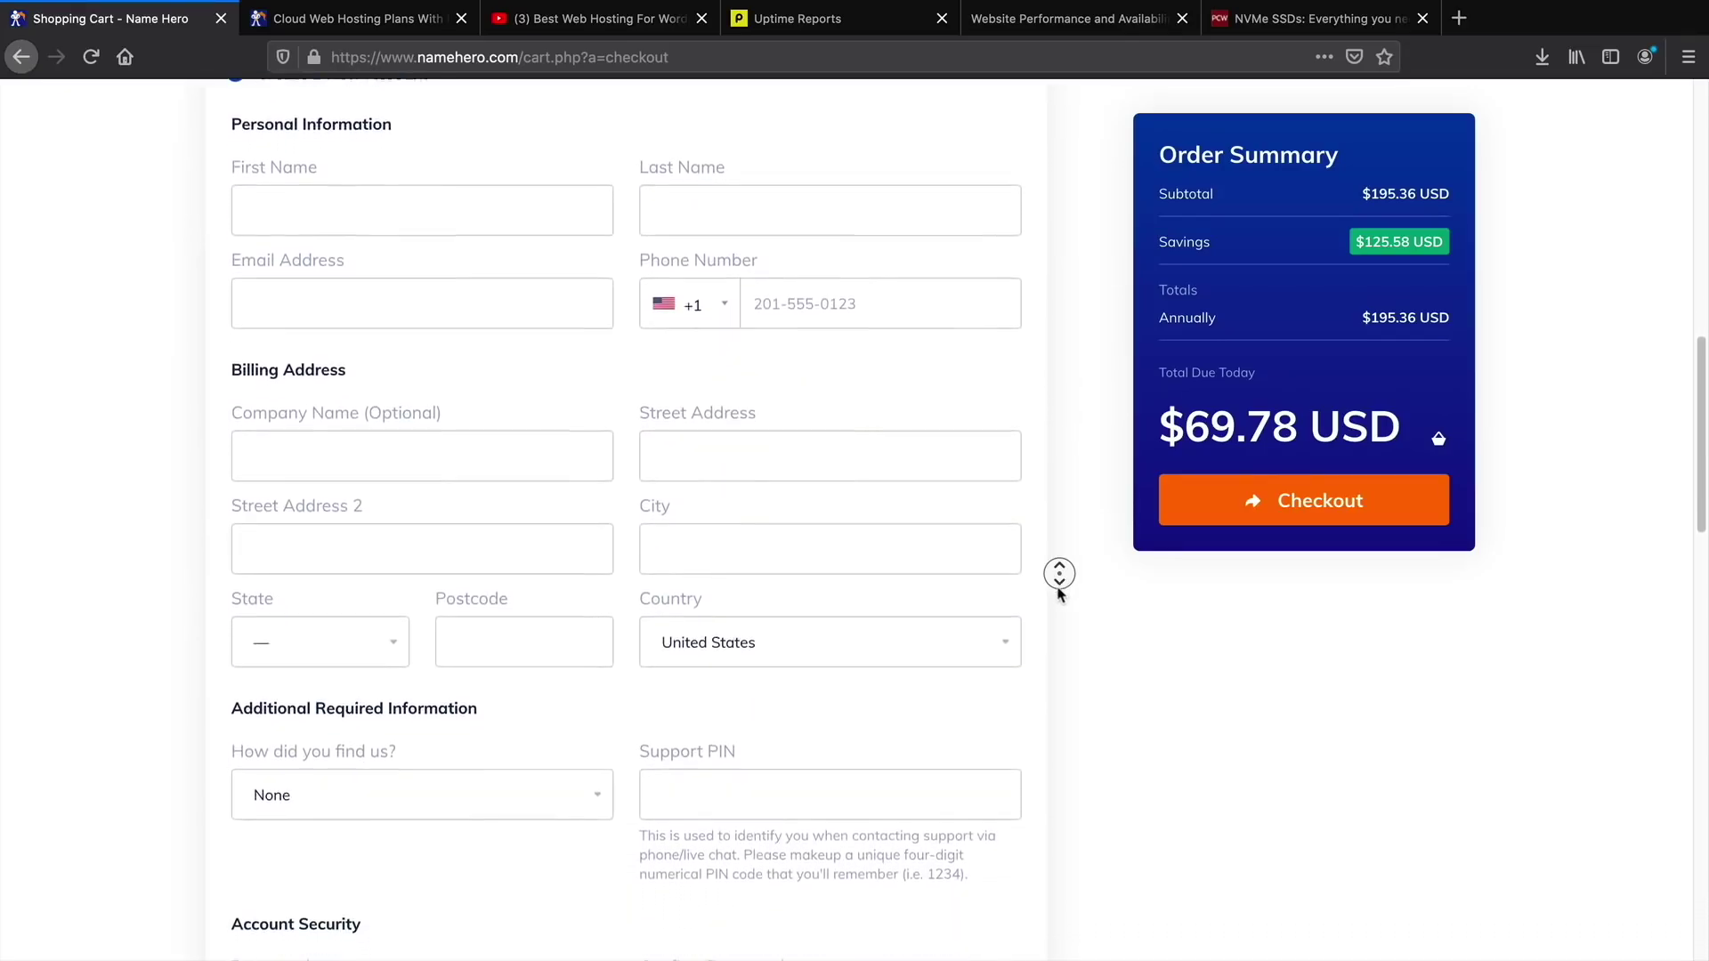
middle_click(1059, 595)
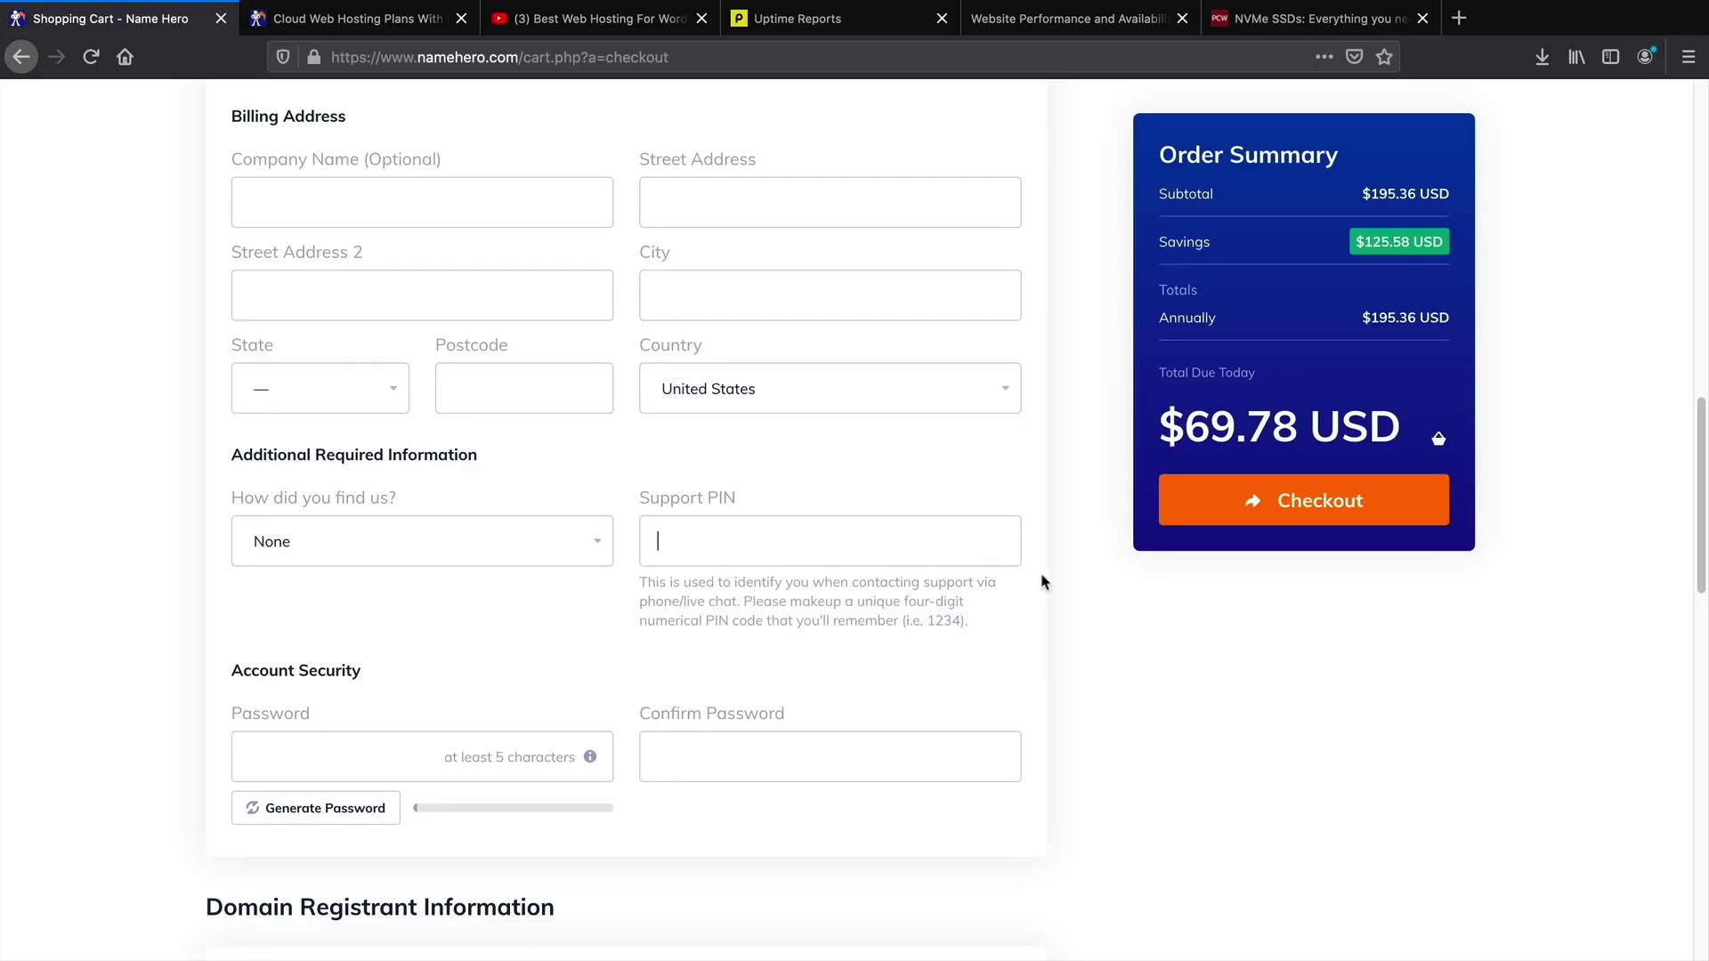
middle_click(1063, 567)
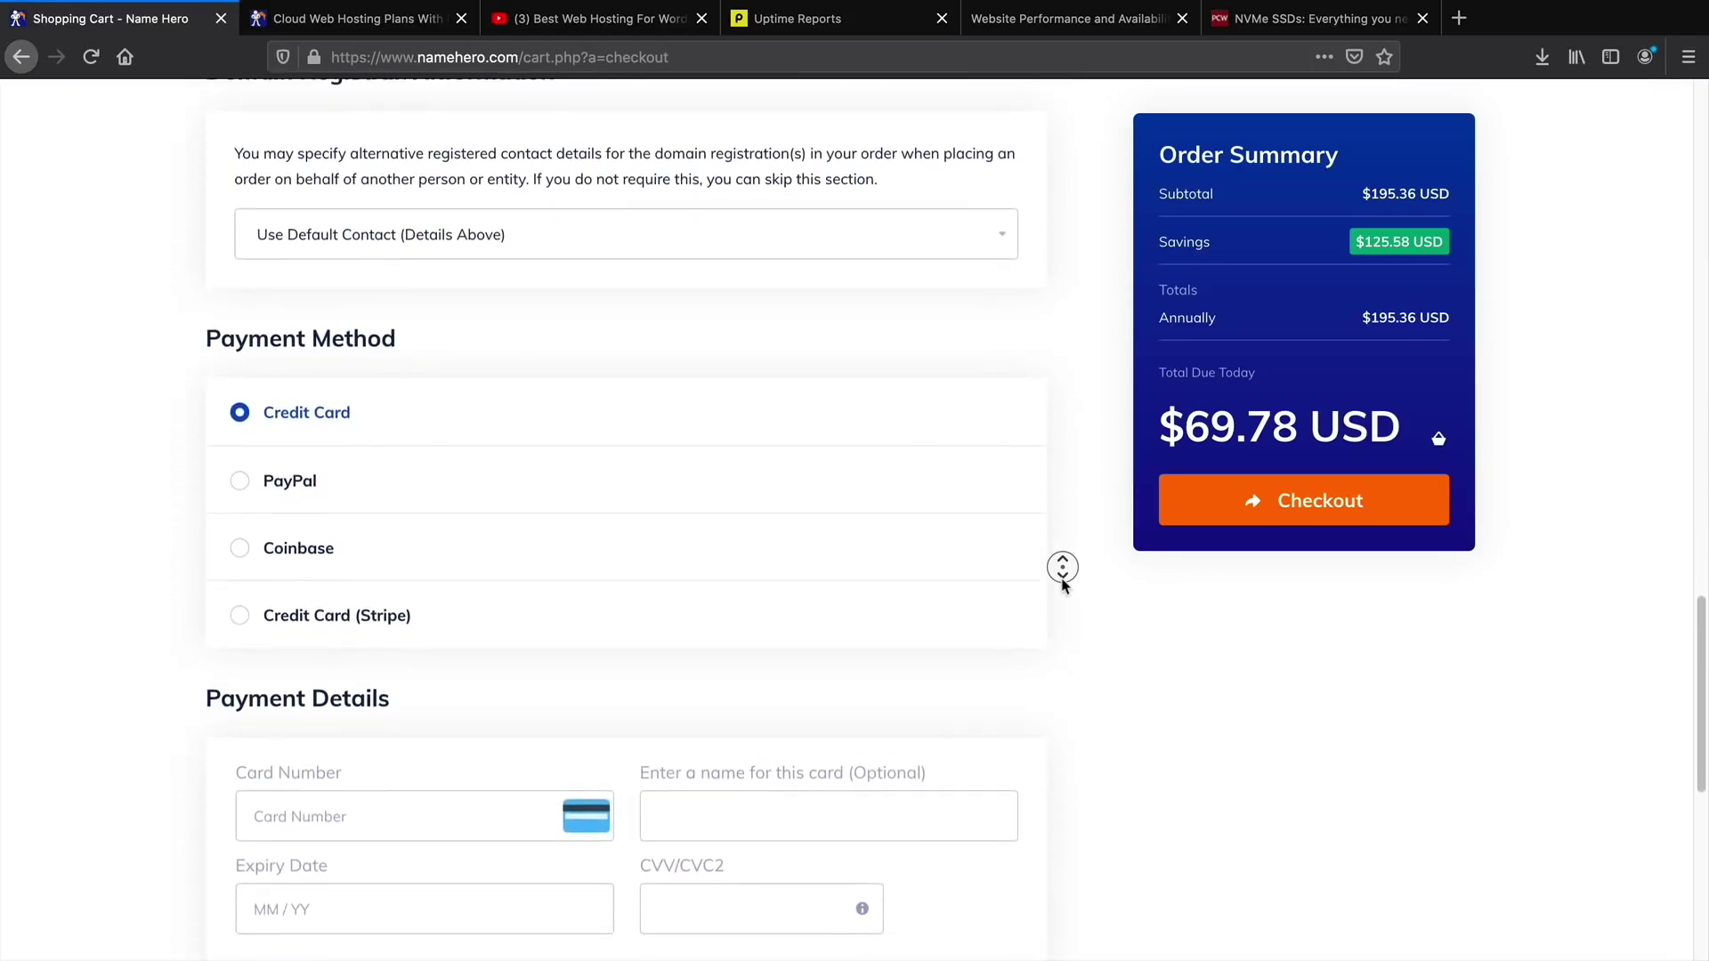
middle_click(1062, 584)
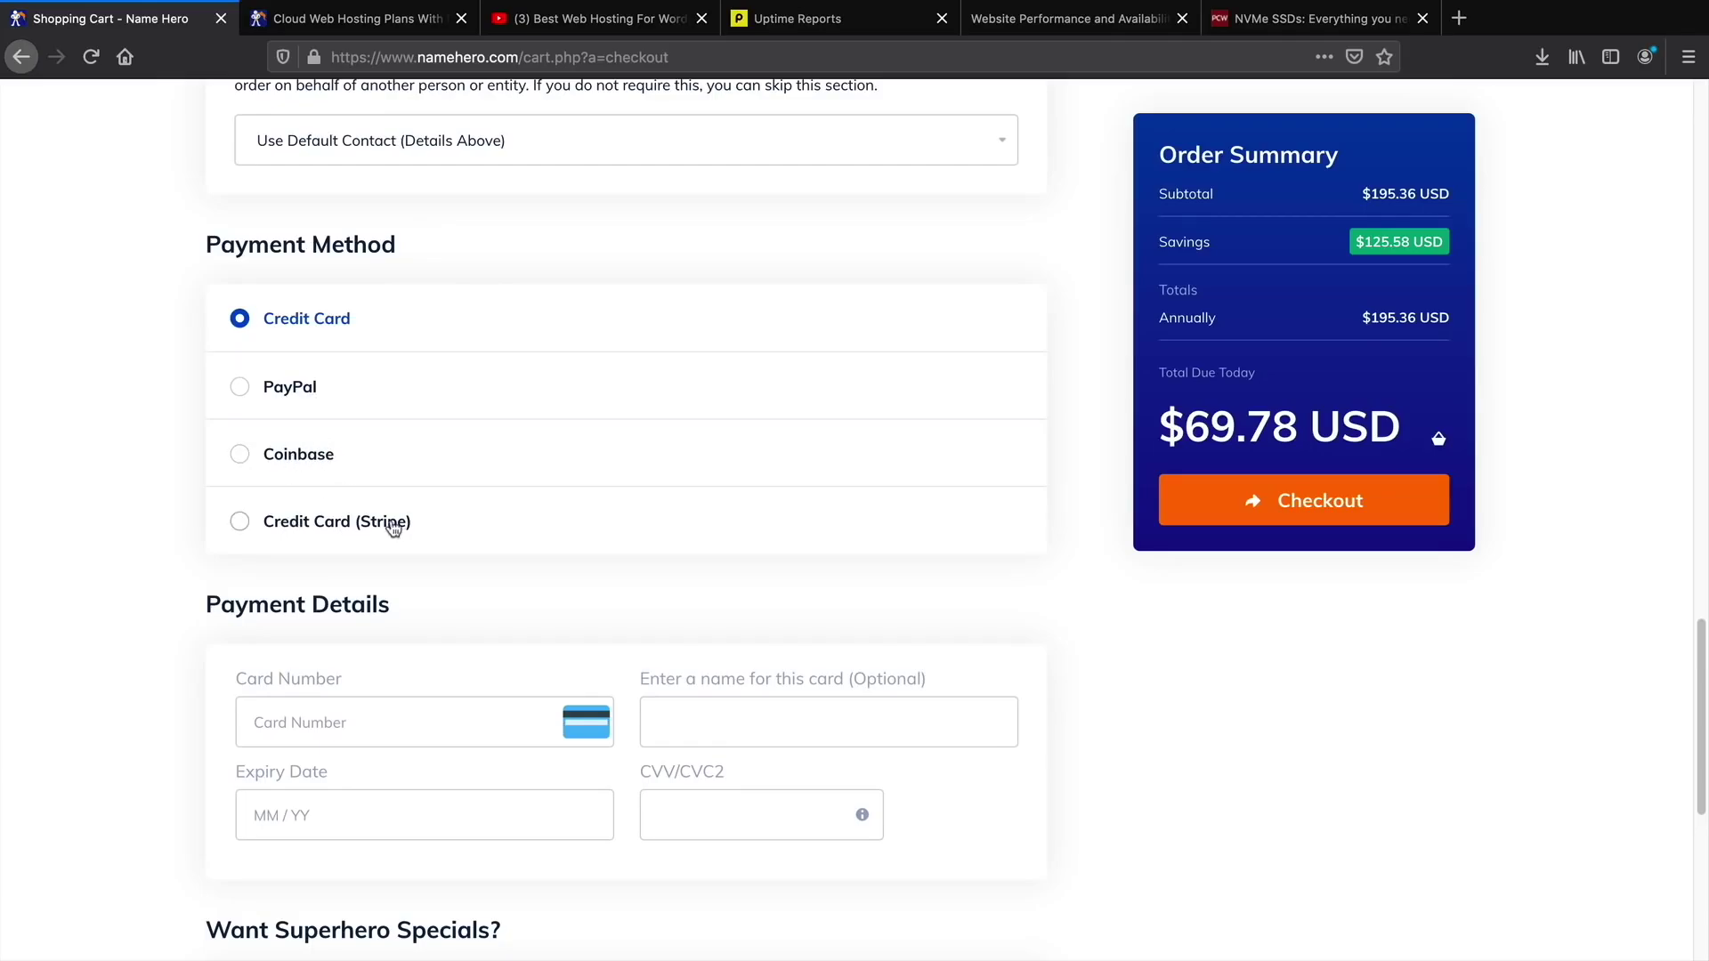
click(320, 456)
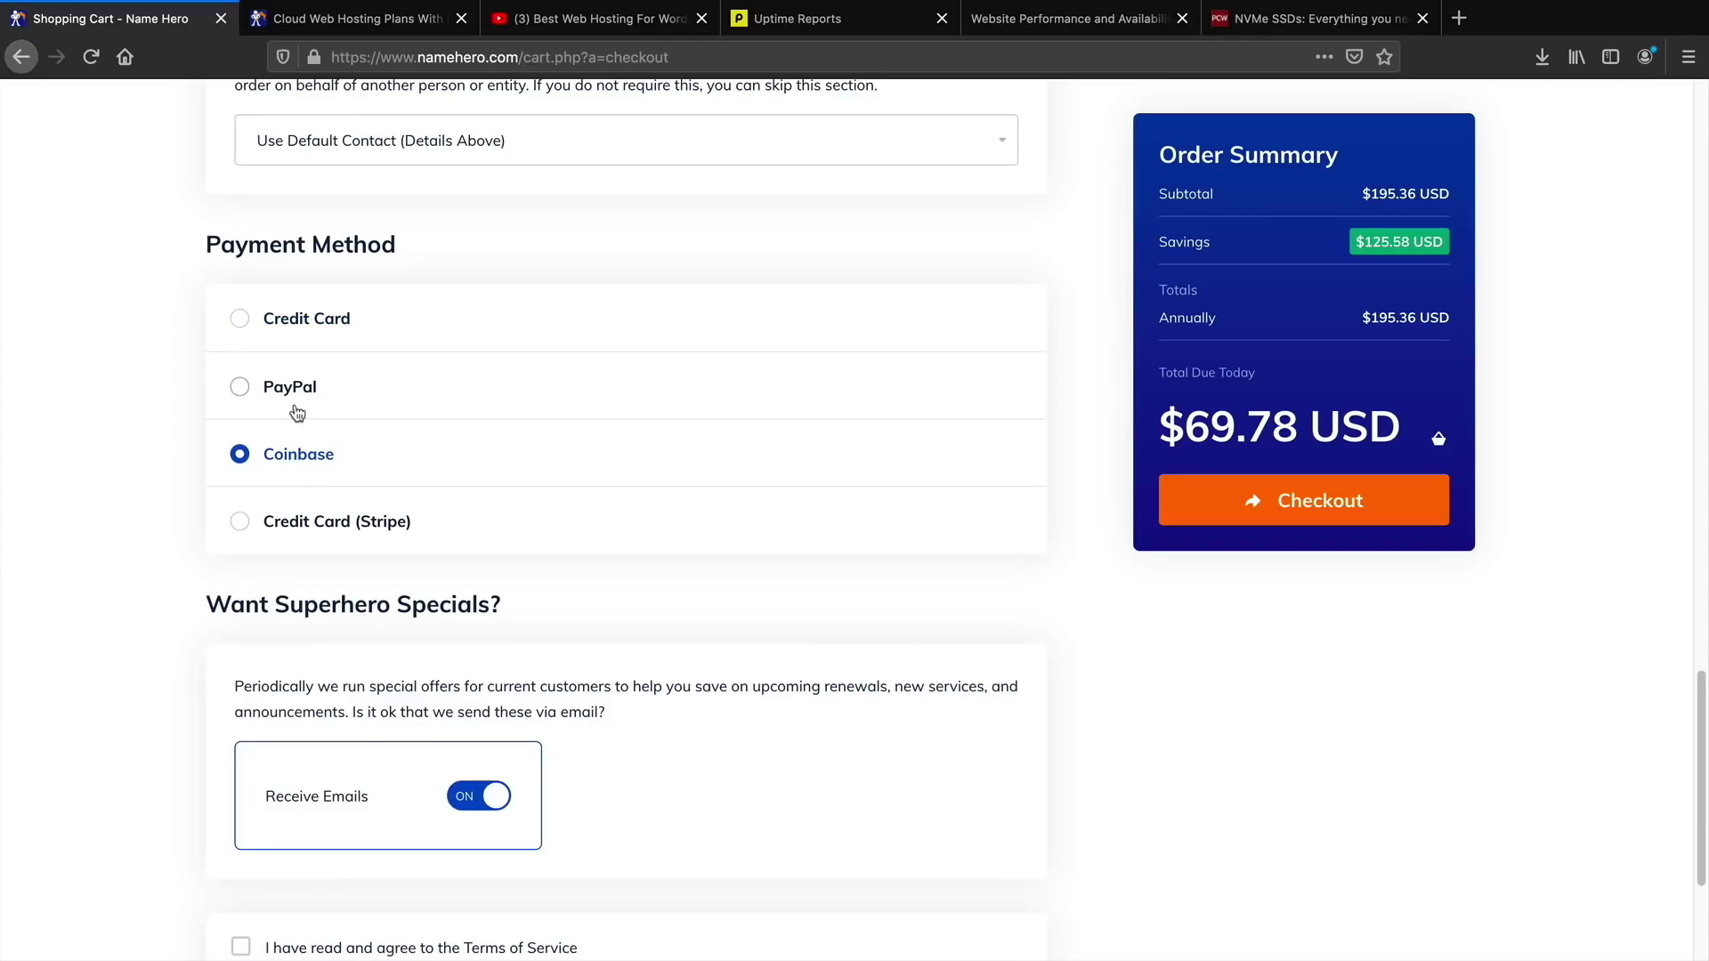
click(312, 318)
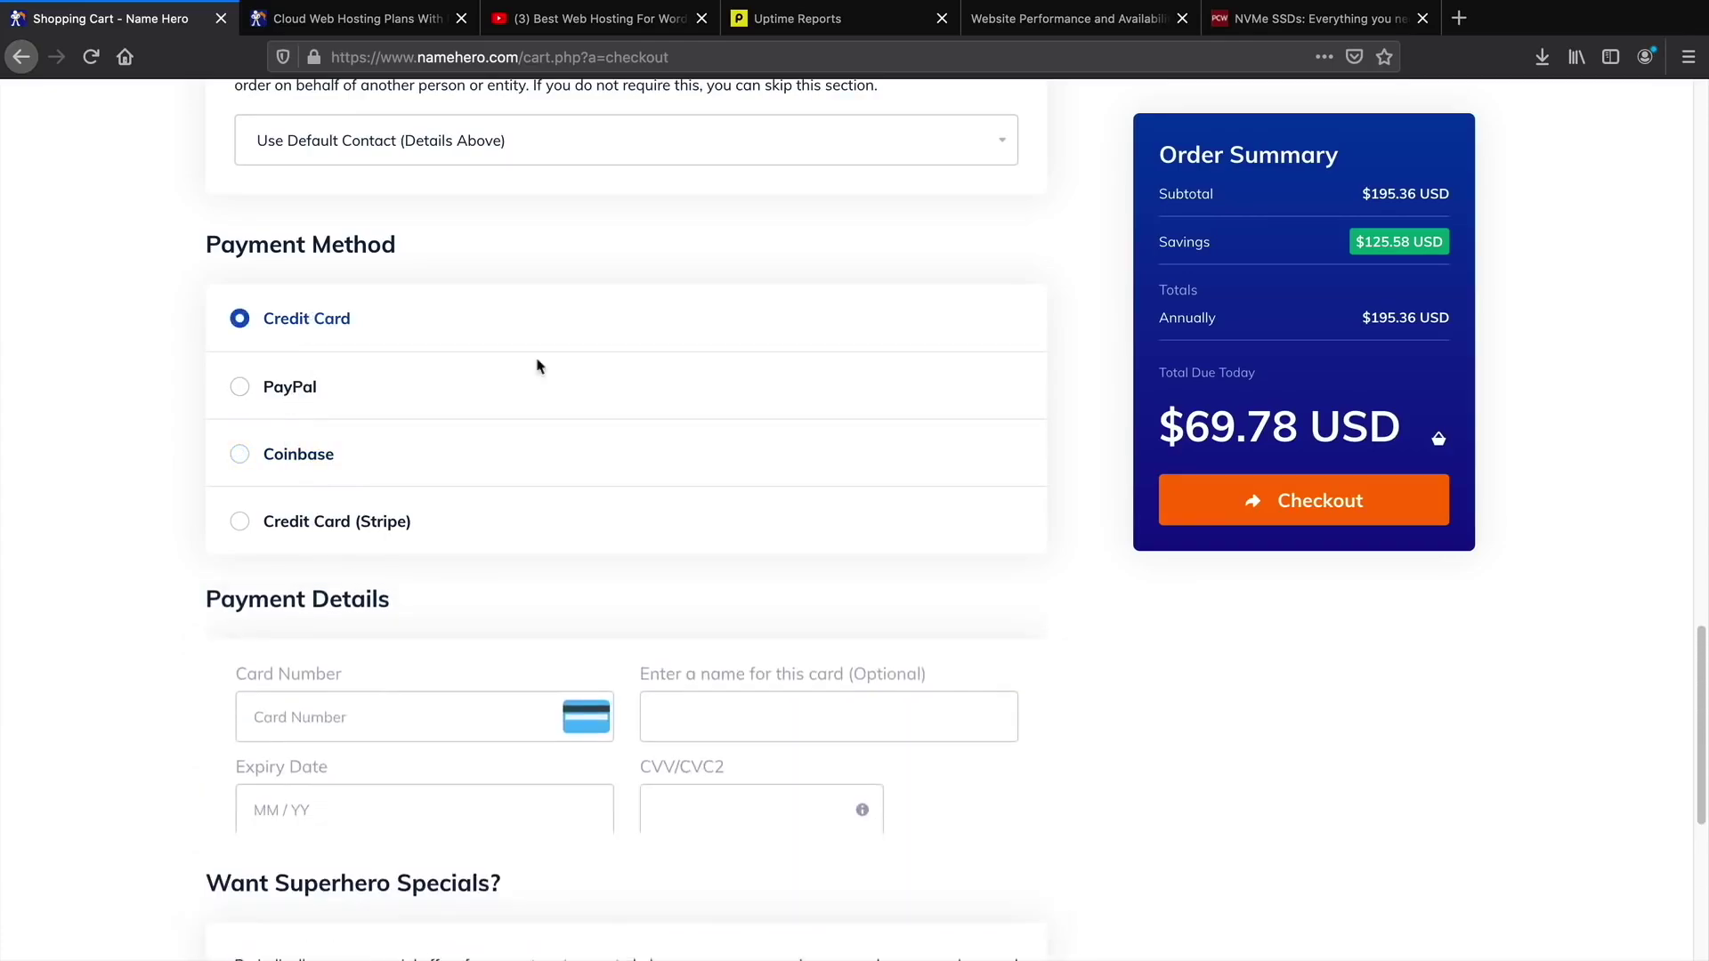
middle_click(1067, 456)
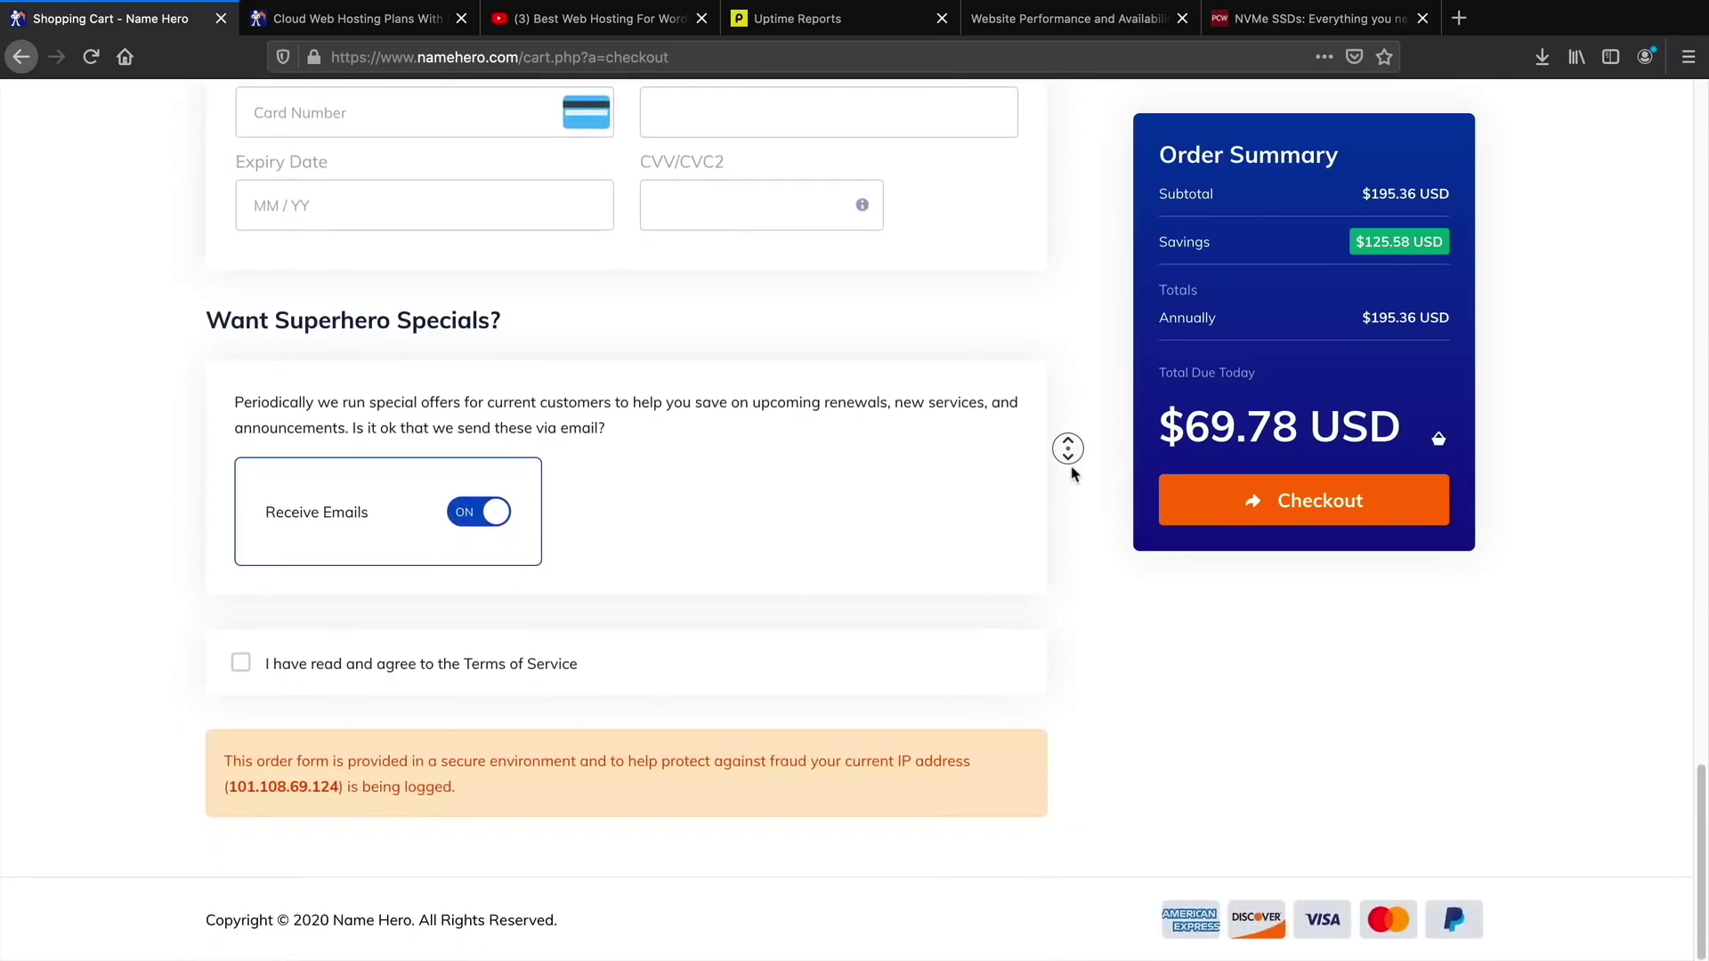
click(1071, 473)
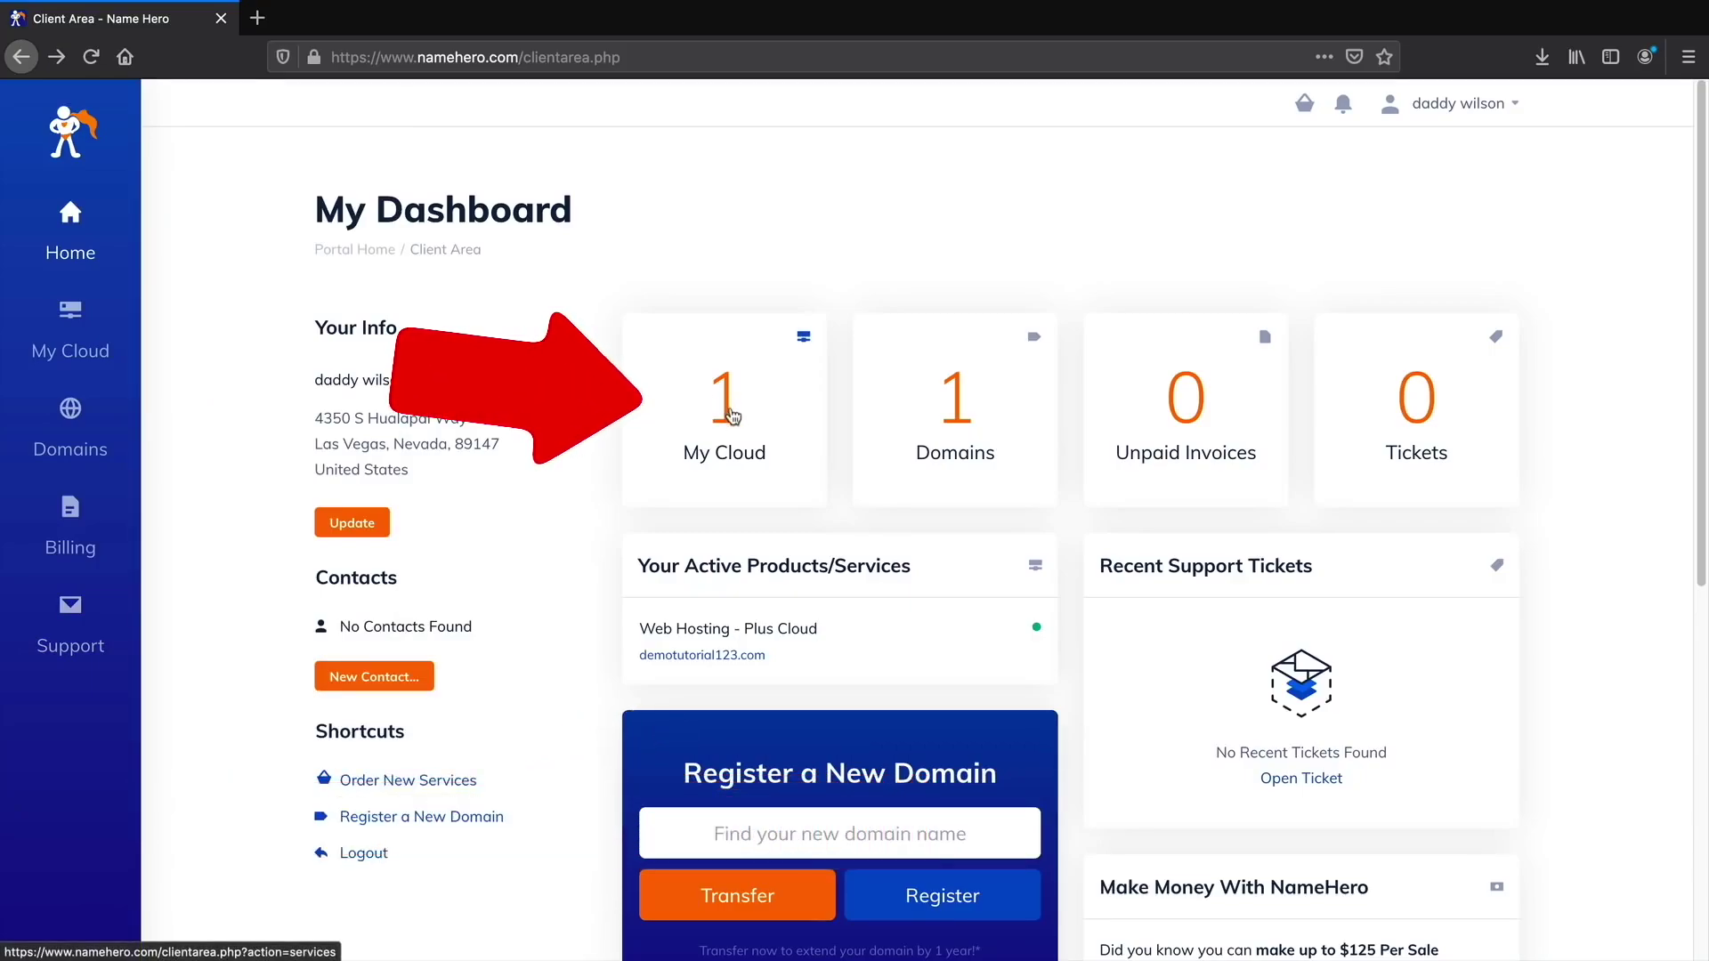
- From My Cloud, manage the Plus Cloud plan and log in to its cPanel for demotutorial123.com
click(729, 416)
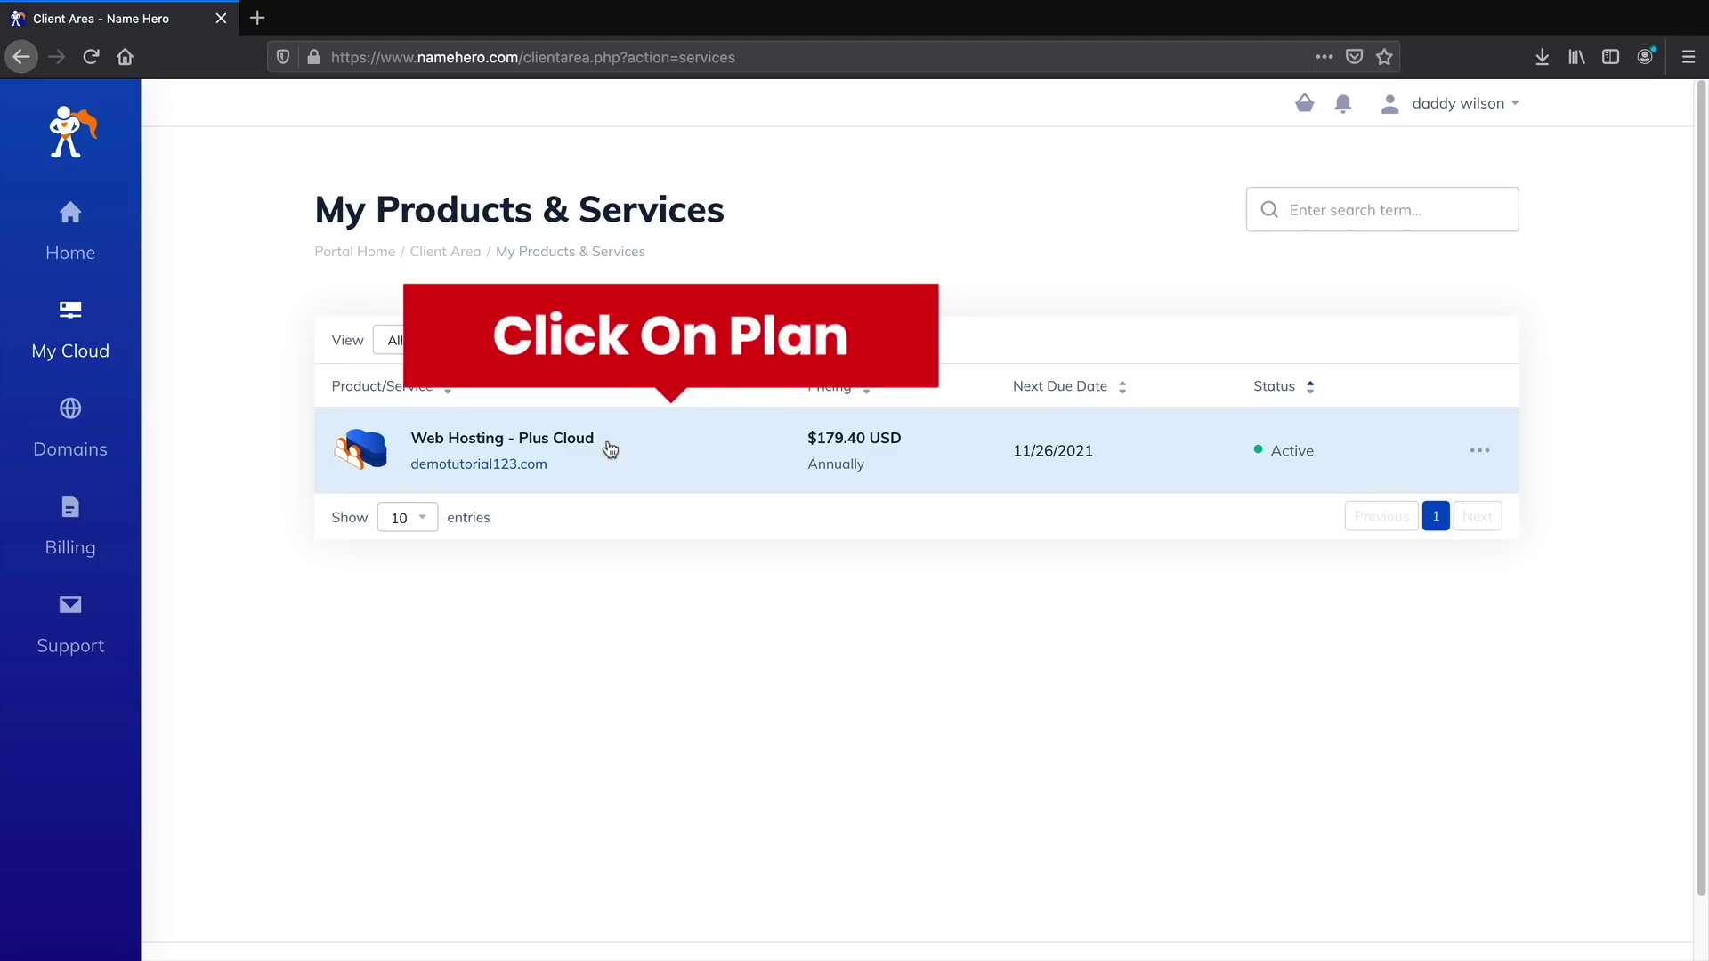
click(602, 450)
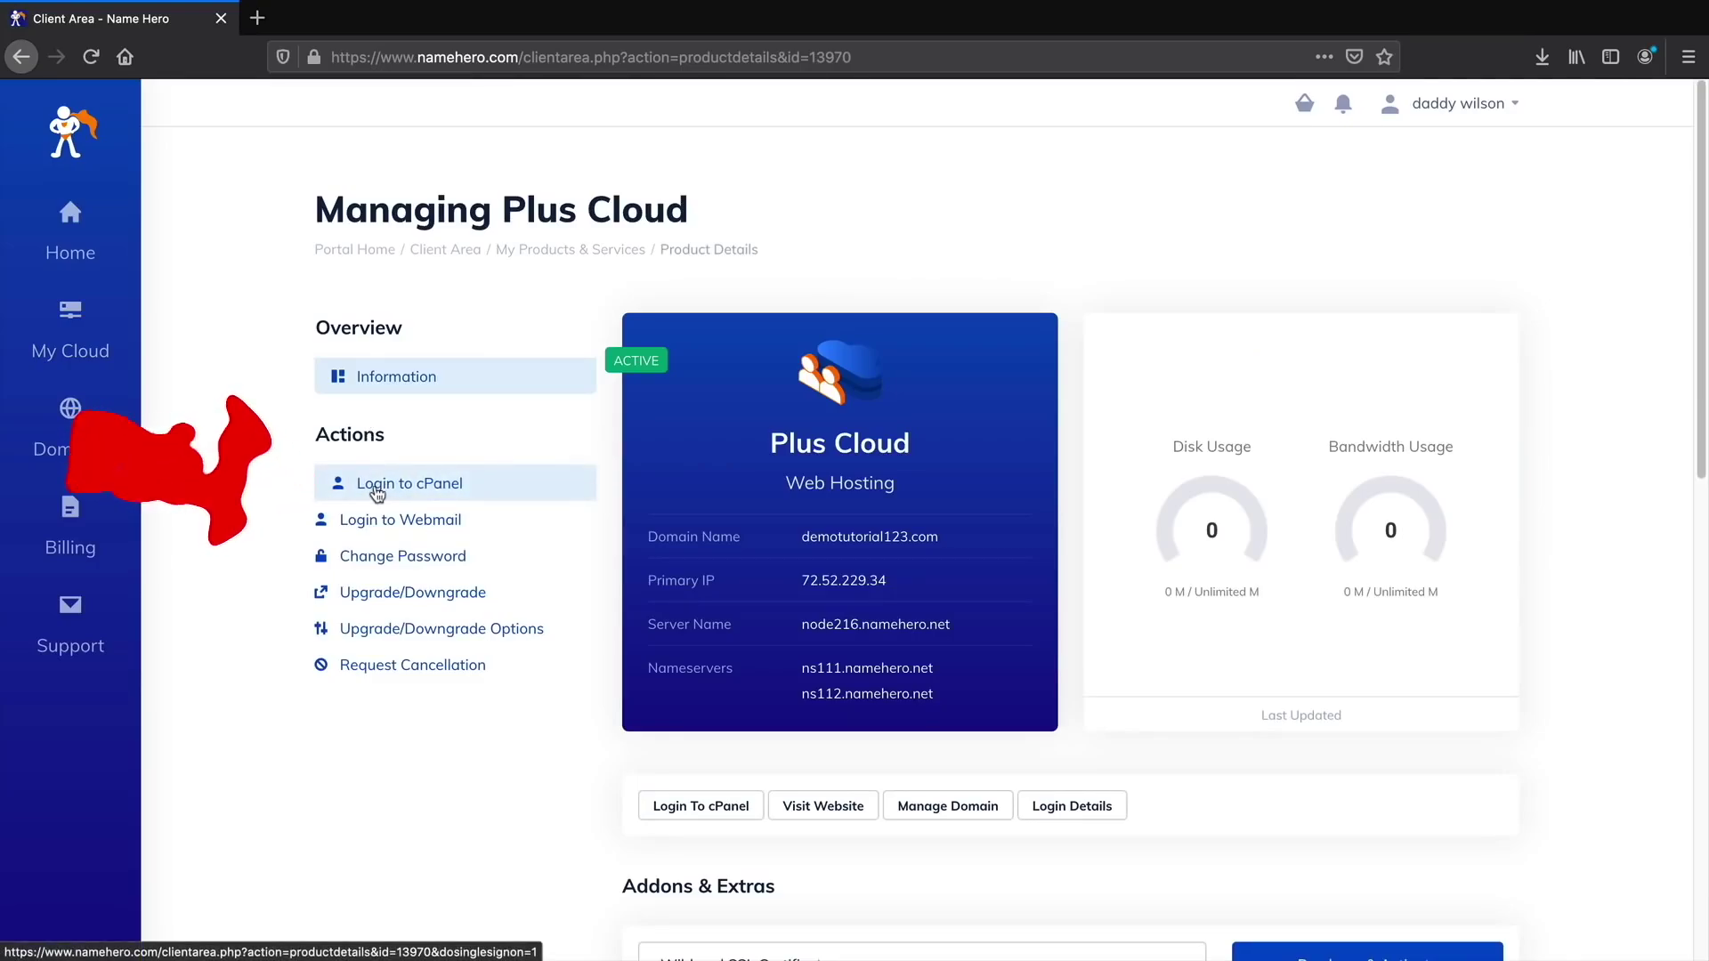
click(378, 494)
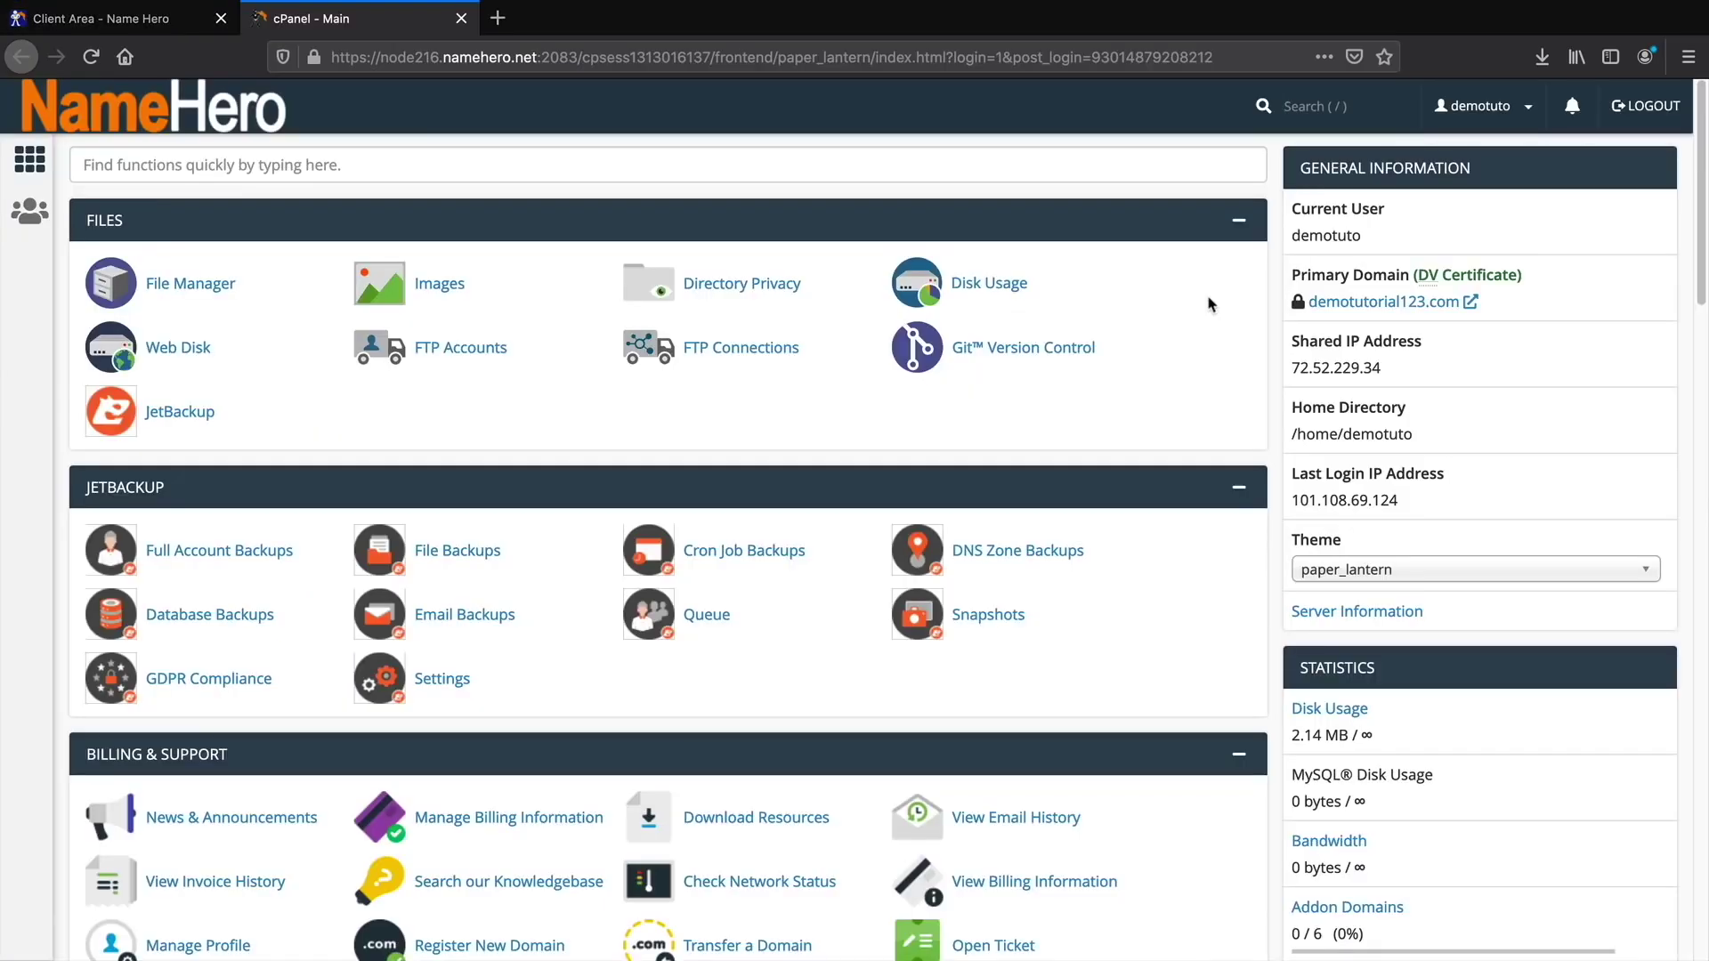
- Go to the Software section and launch WordPress Manager by Softaculous
middle_click(1207, 296)
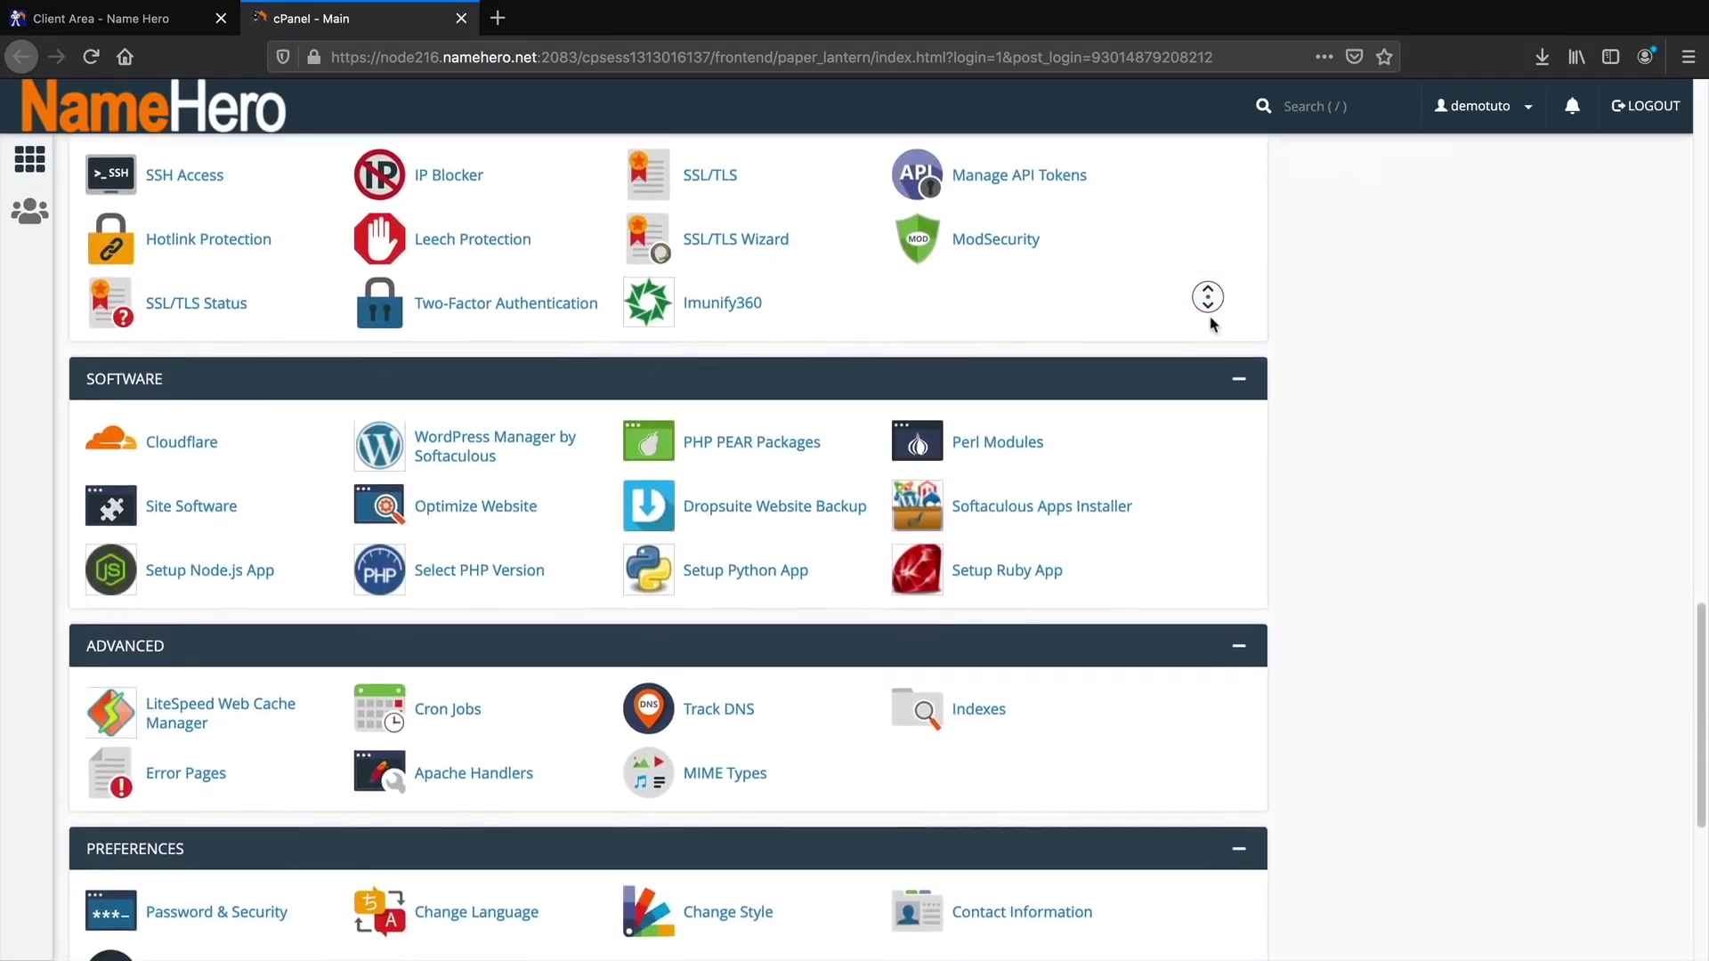
click(1209, 317)
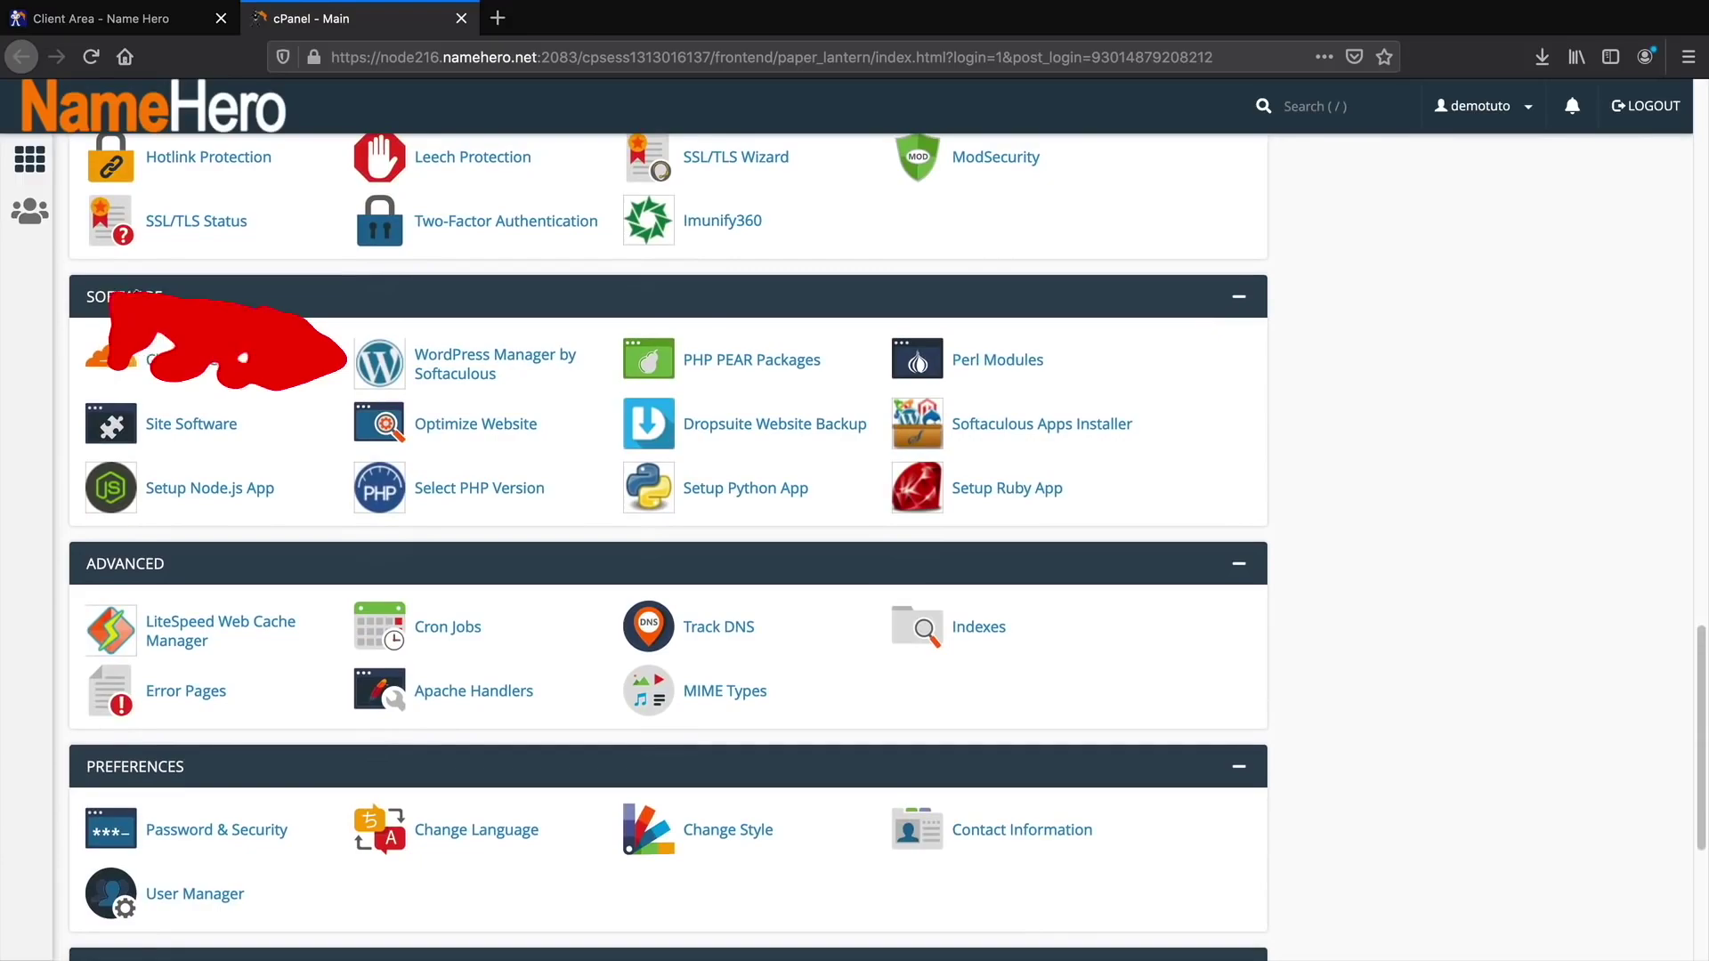
click(455, 376)
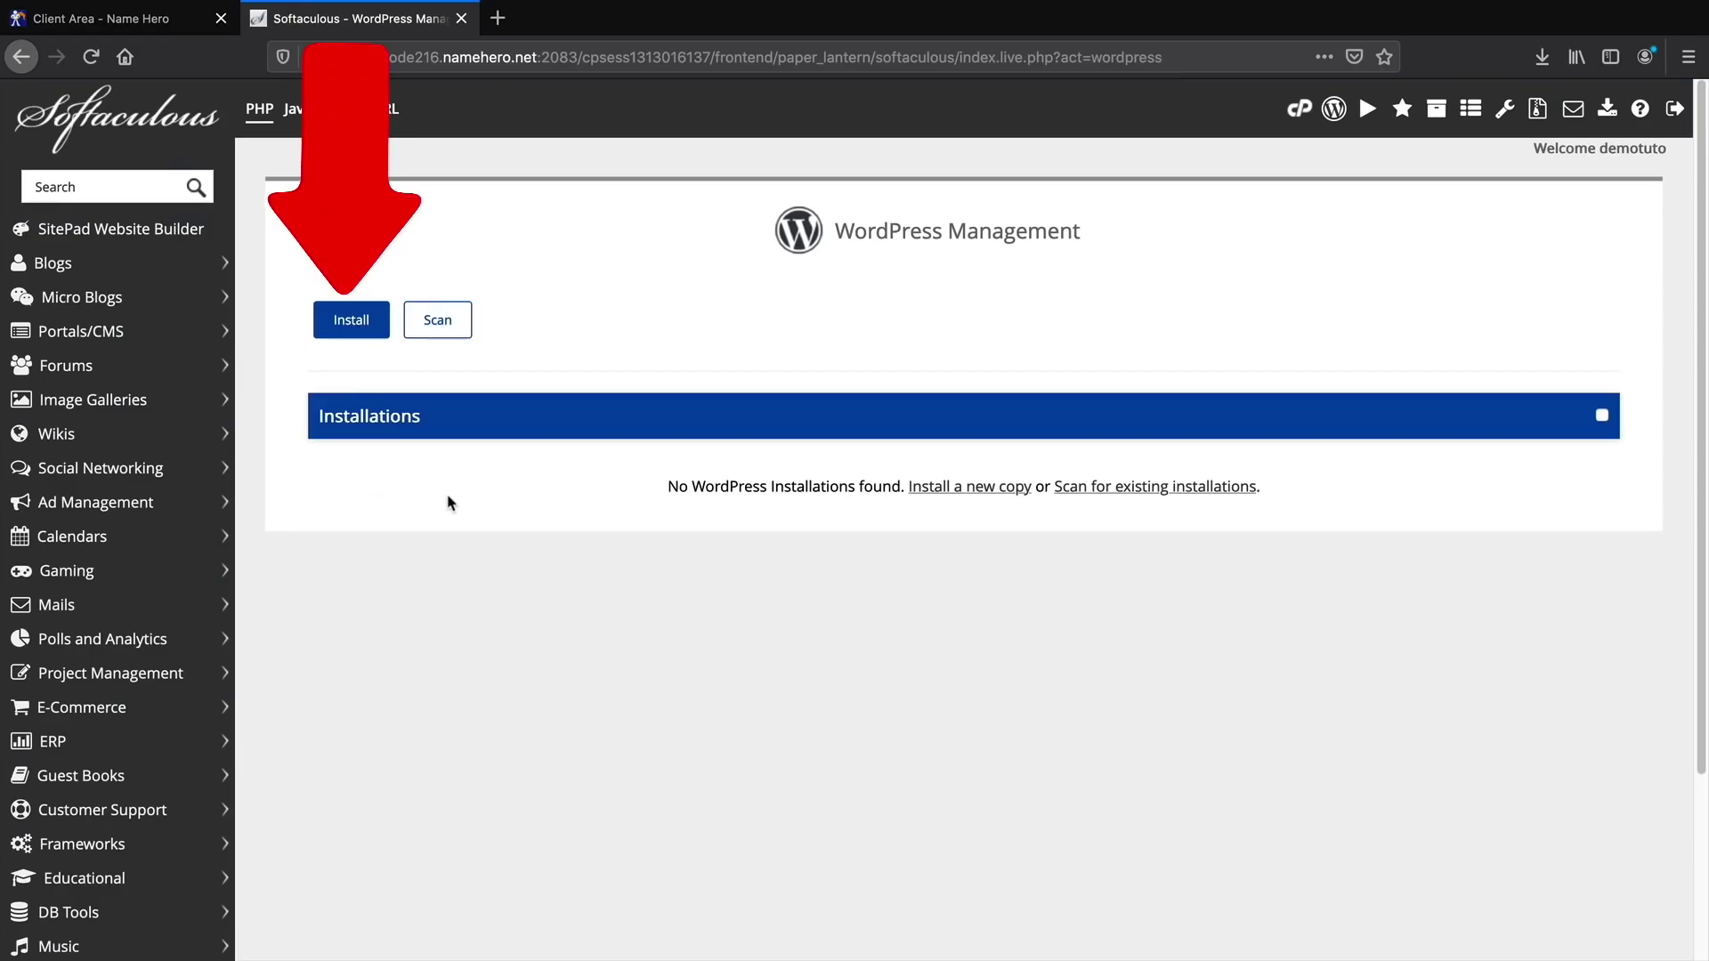
click(347, 321)
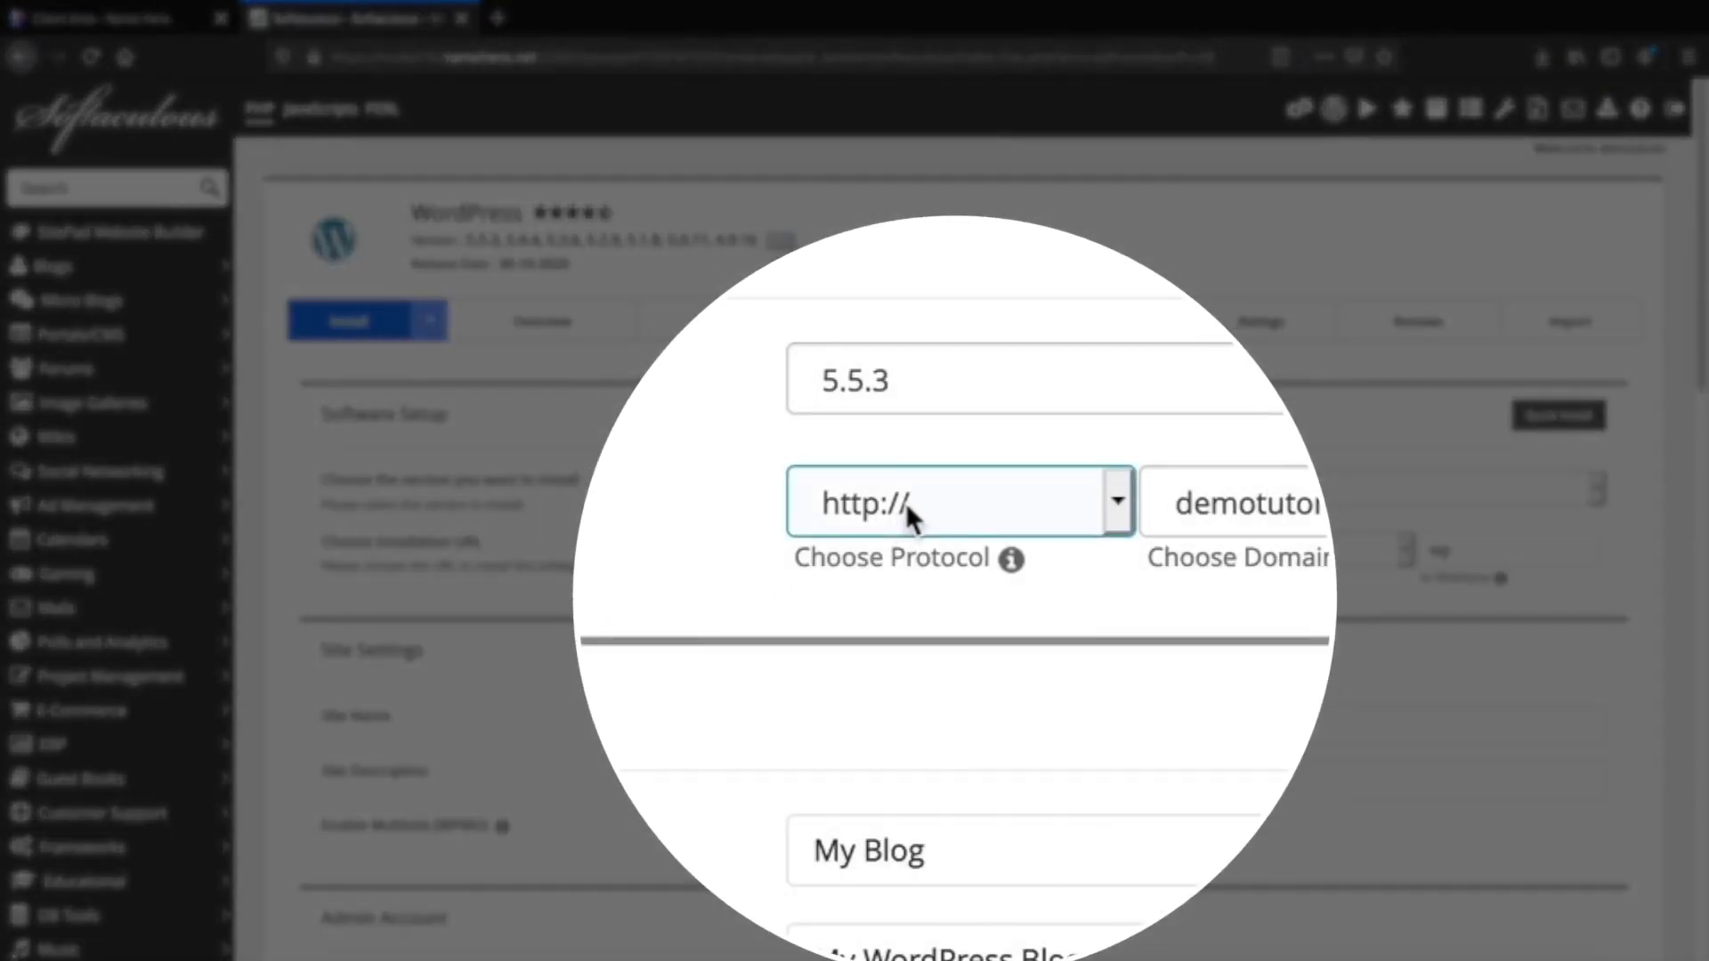
click(927, 552)
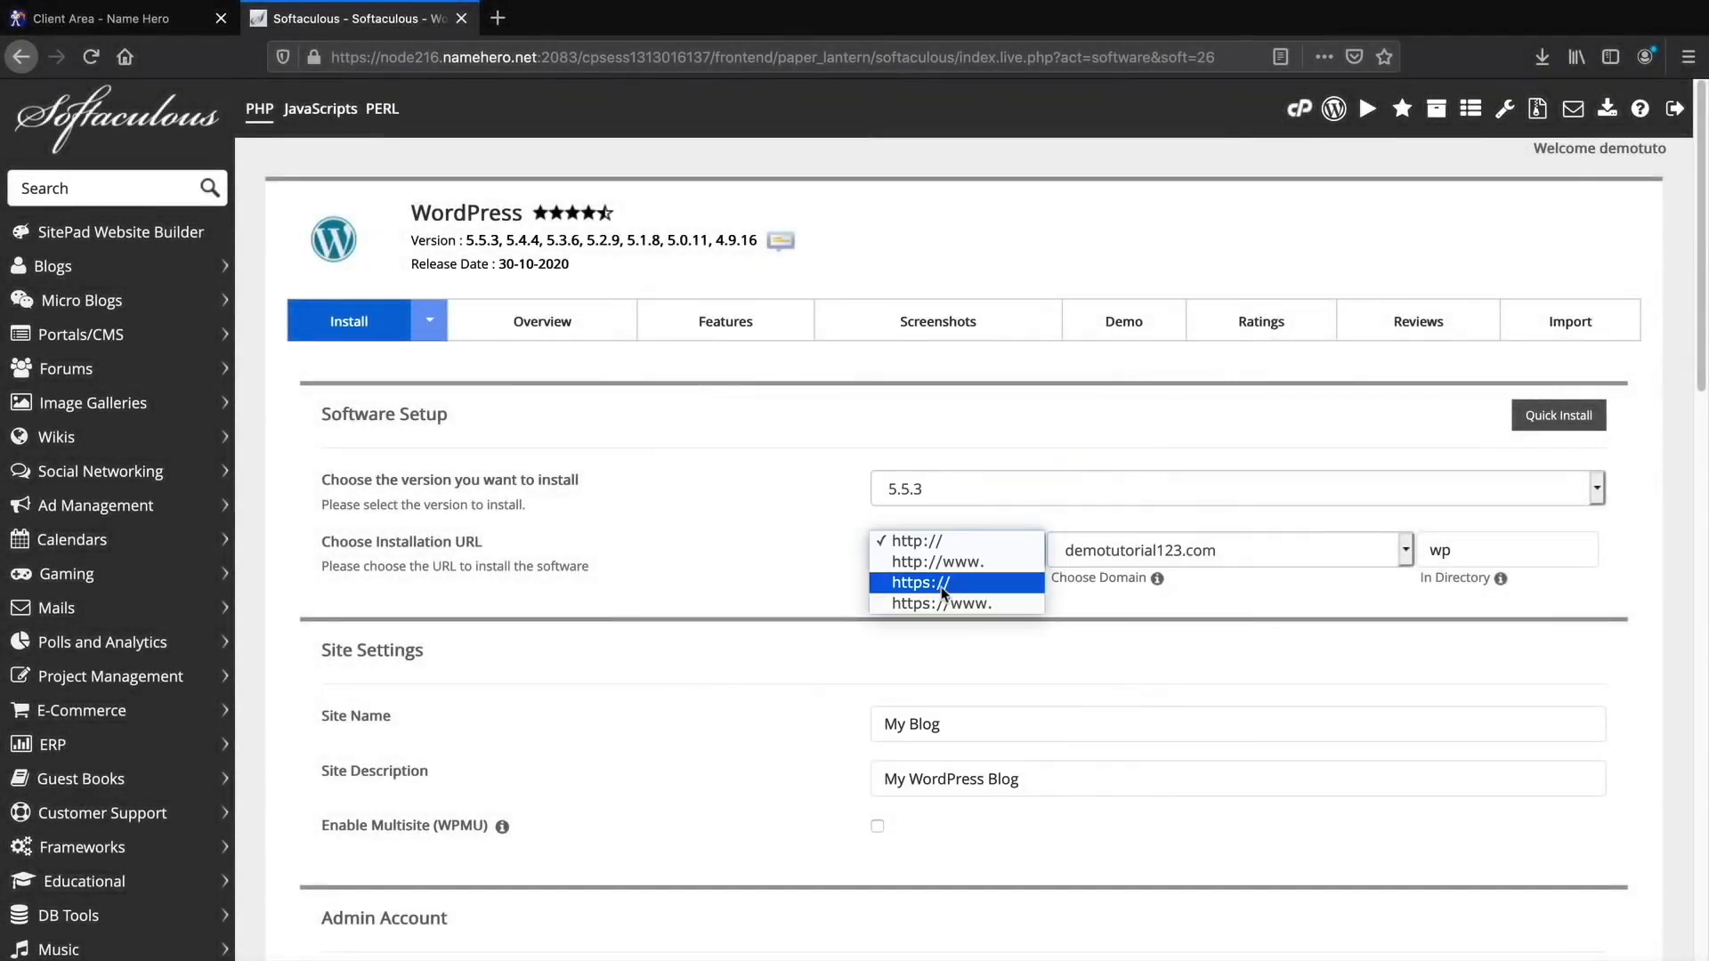
click(942, 587)
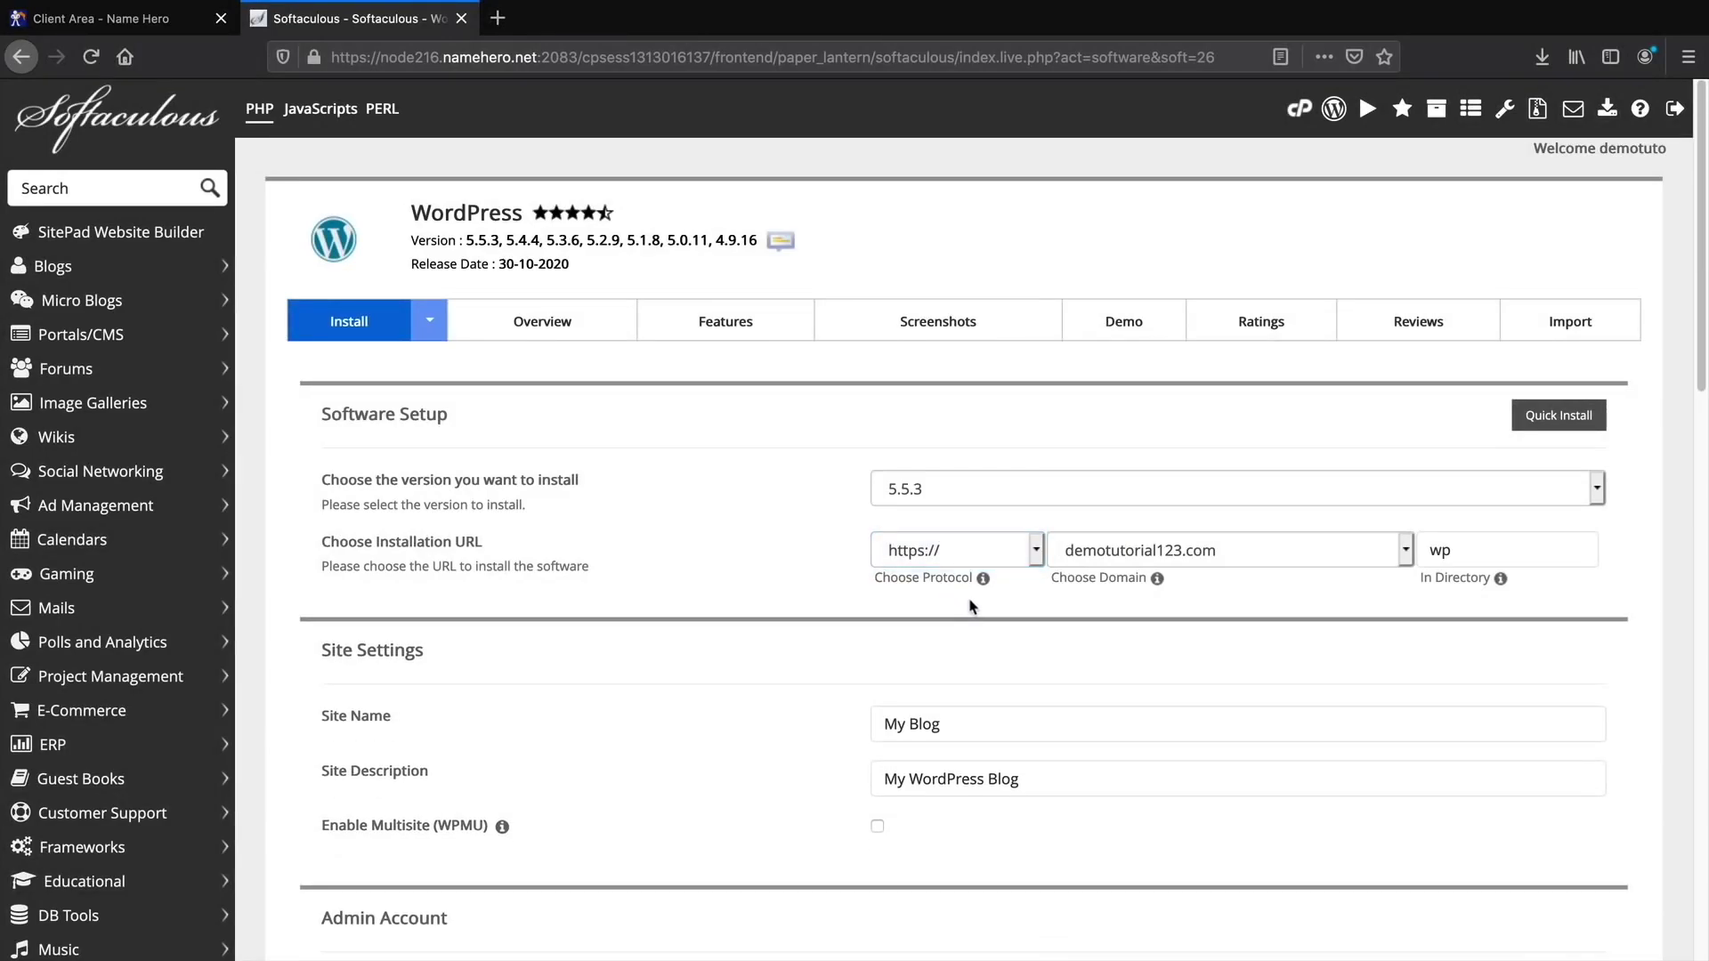
- Clear the default 'wp' directory so WordPress installs at the domain root
double_click(1463, 553)
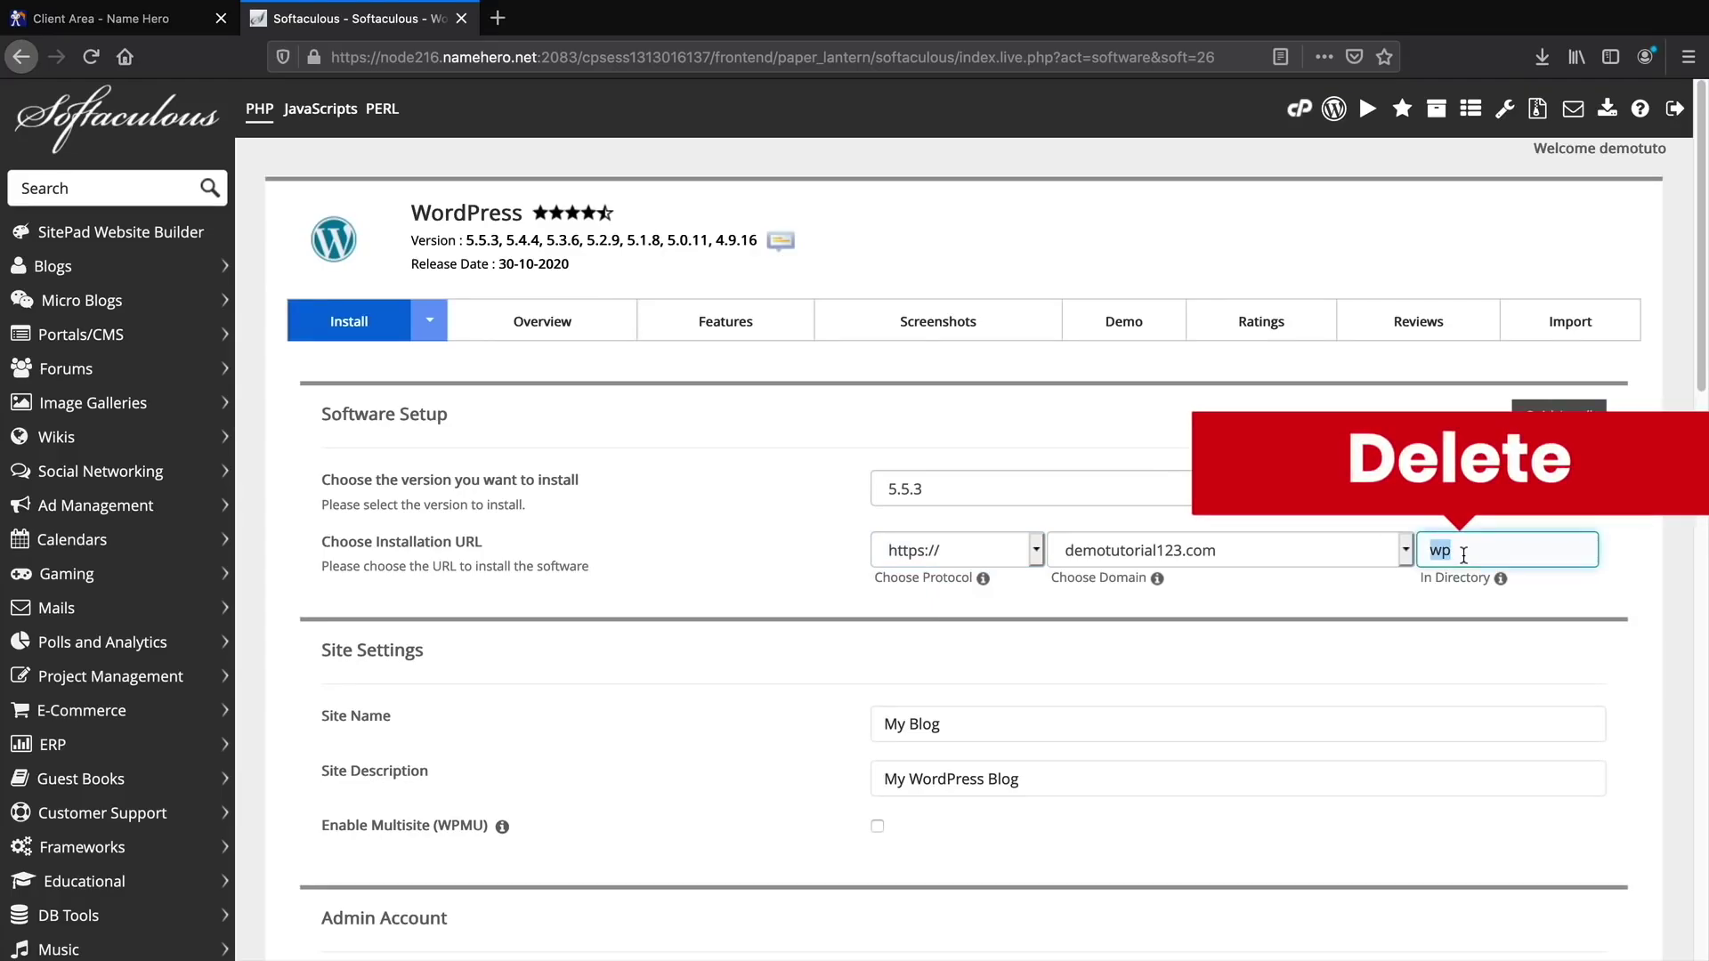
key(Delete)
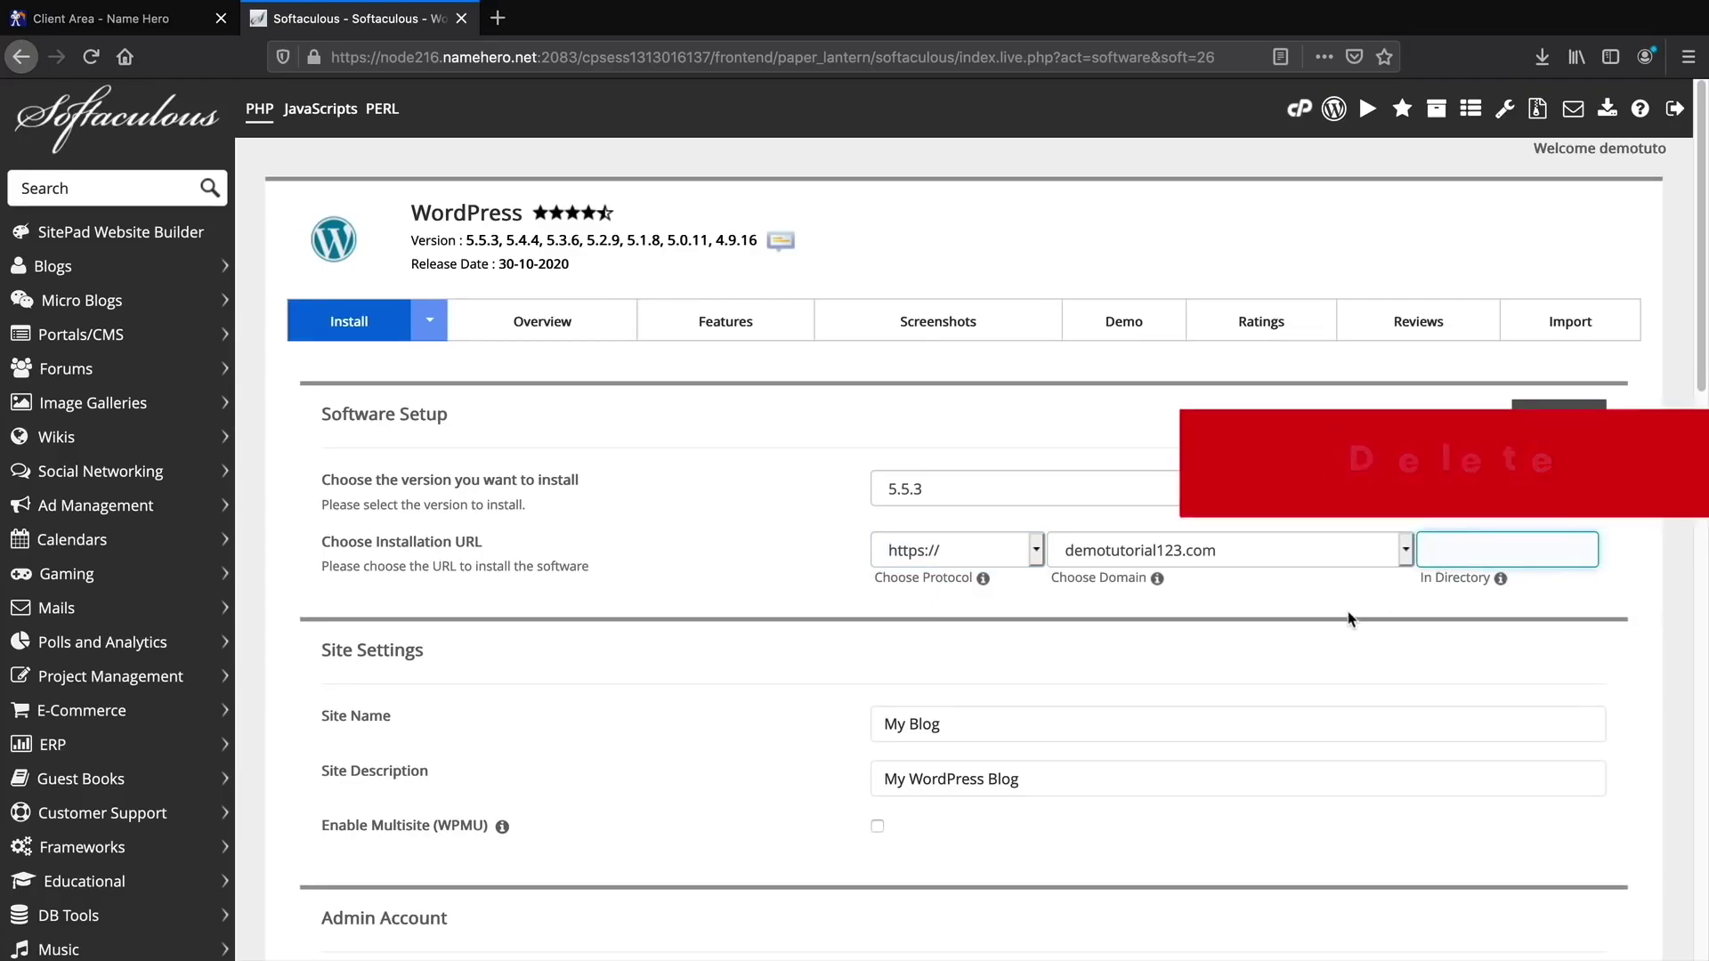
click(1349, 618)
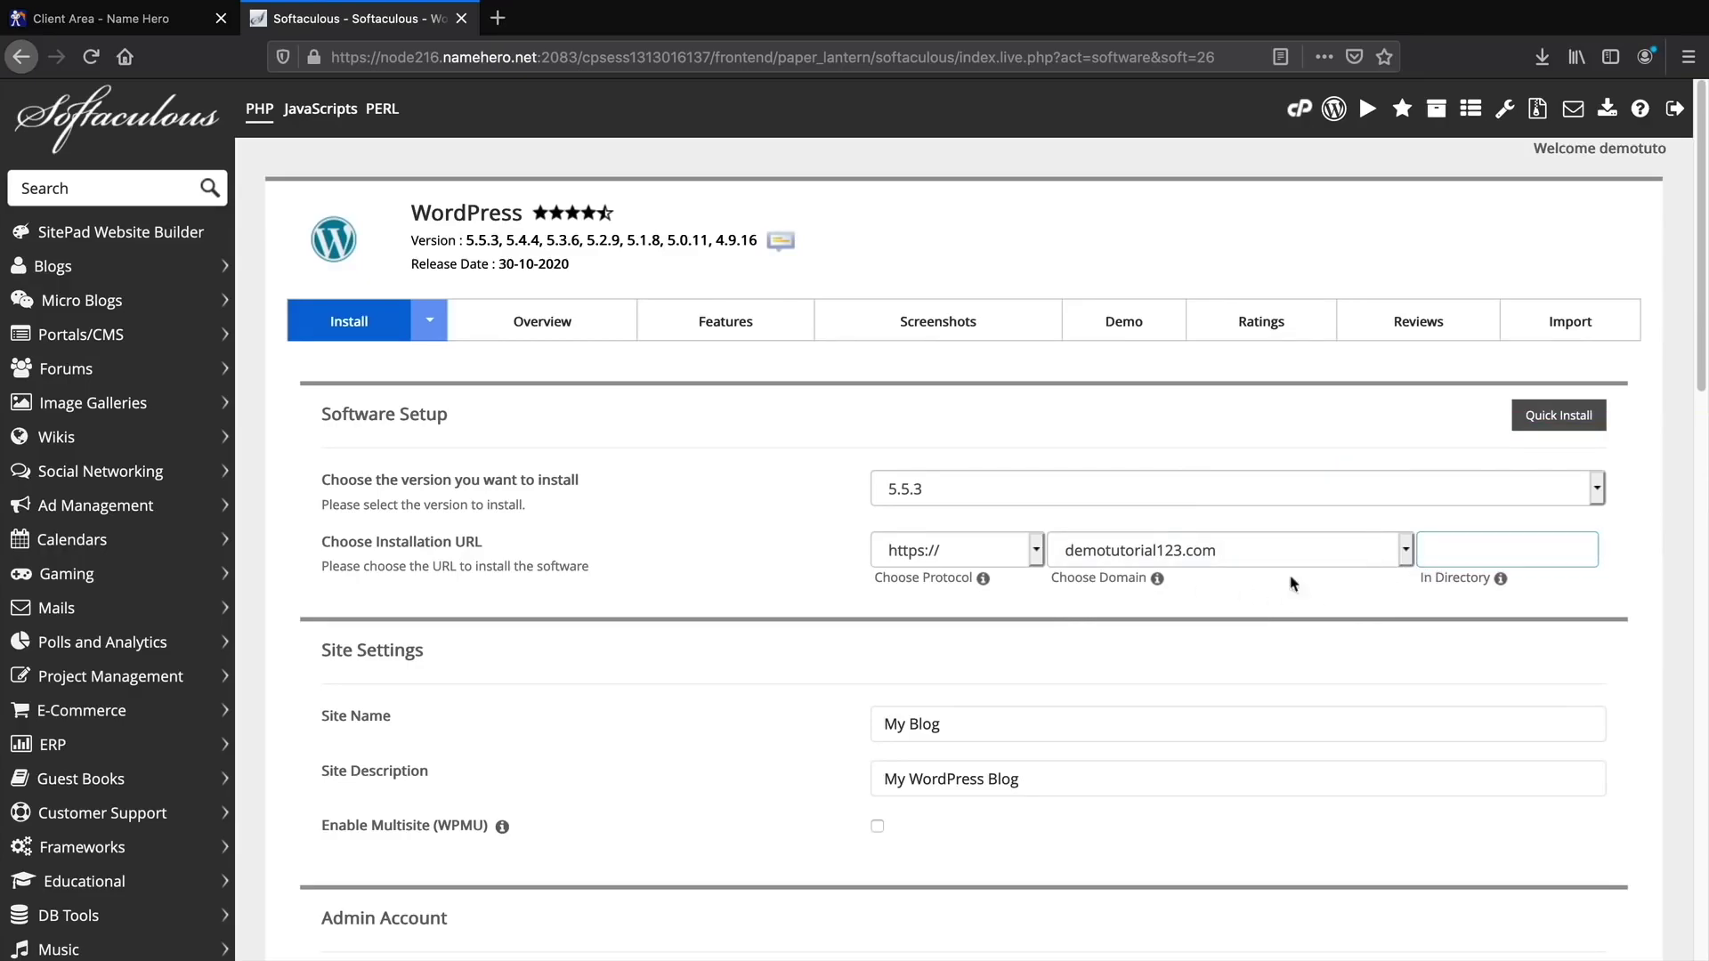
middle_click(744, 555)
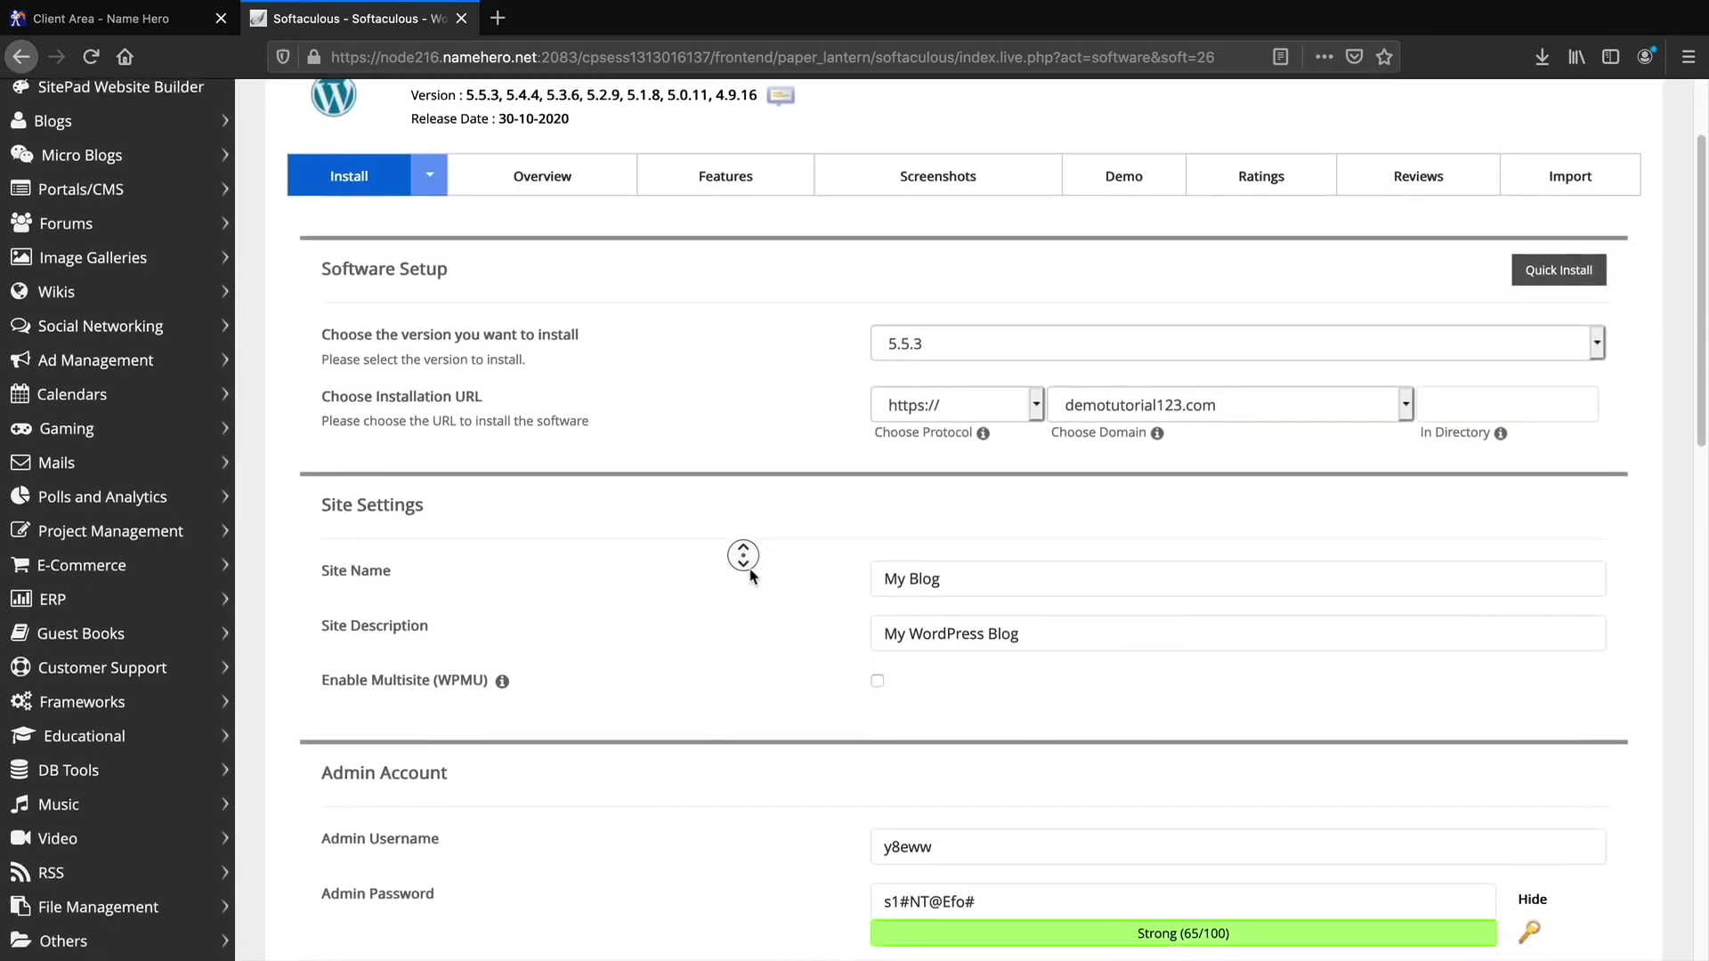
- Set the site name to Web Design Agency and the description to Cool Website Ageny
middle_click(749, 574)
triple_click(934, 551)
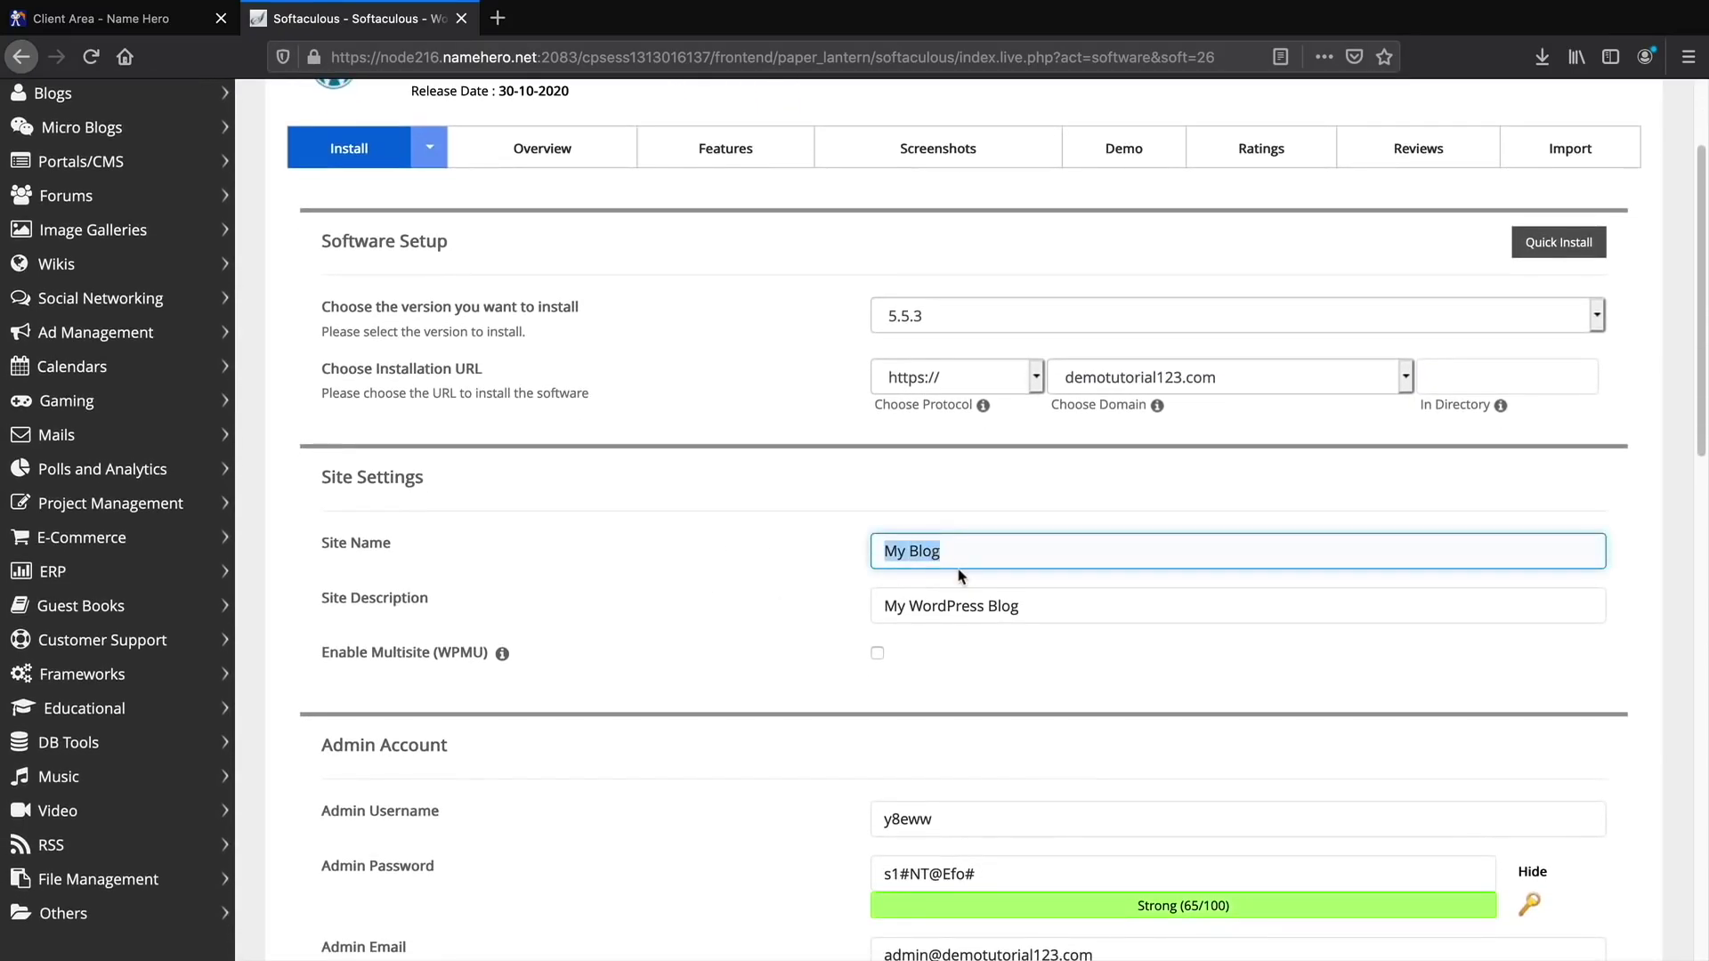
text(web)
key(Down)
key(Return)
key(Tab)
key(BackSpace)
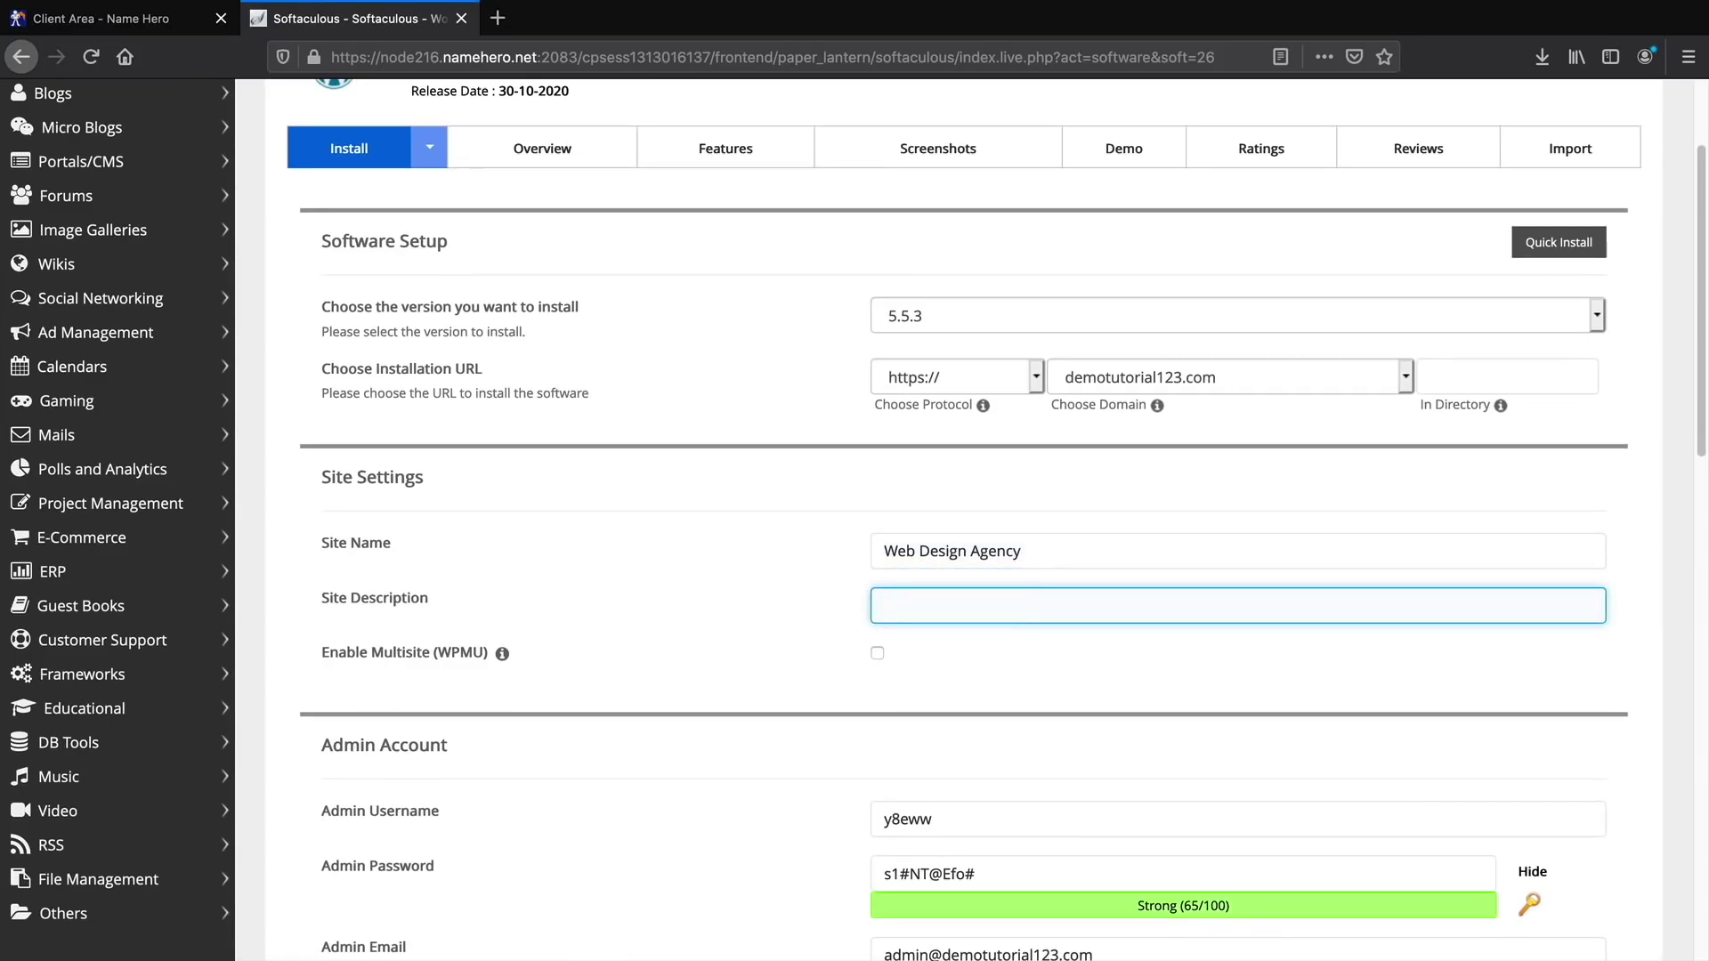
key(Down)
key(Return)
click(779, 585)
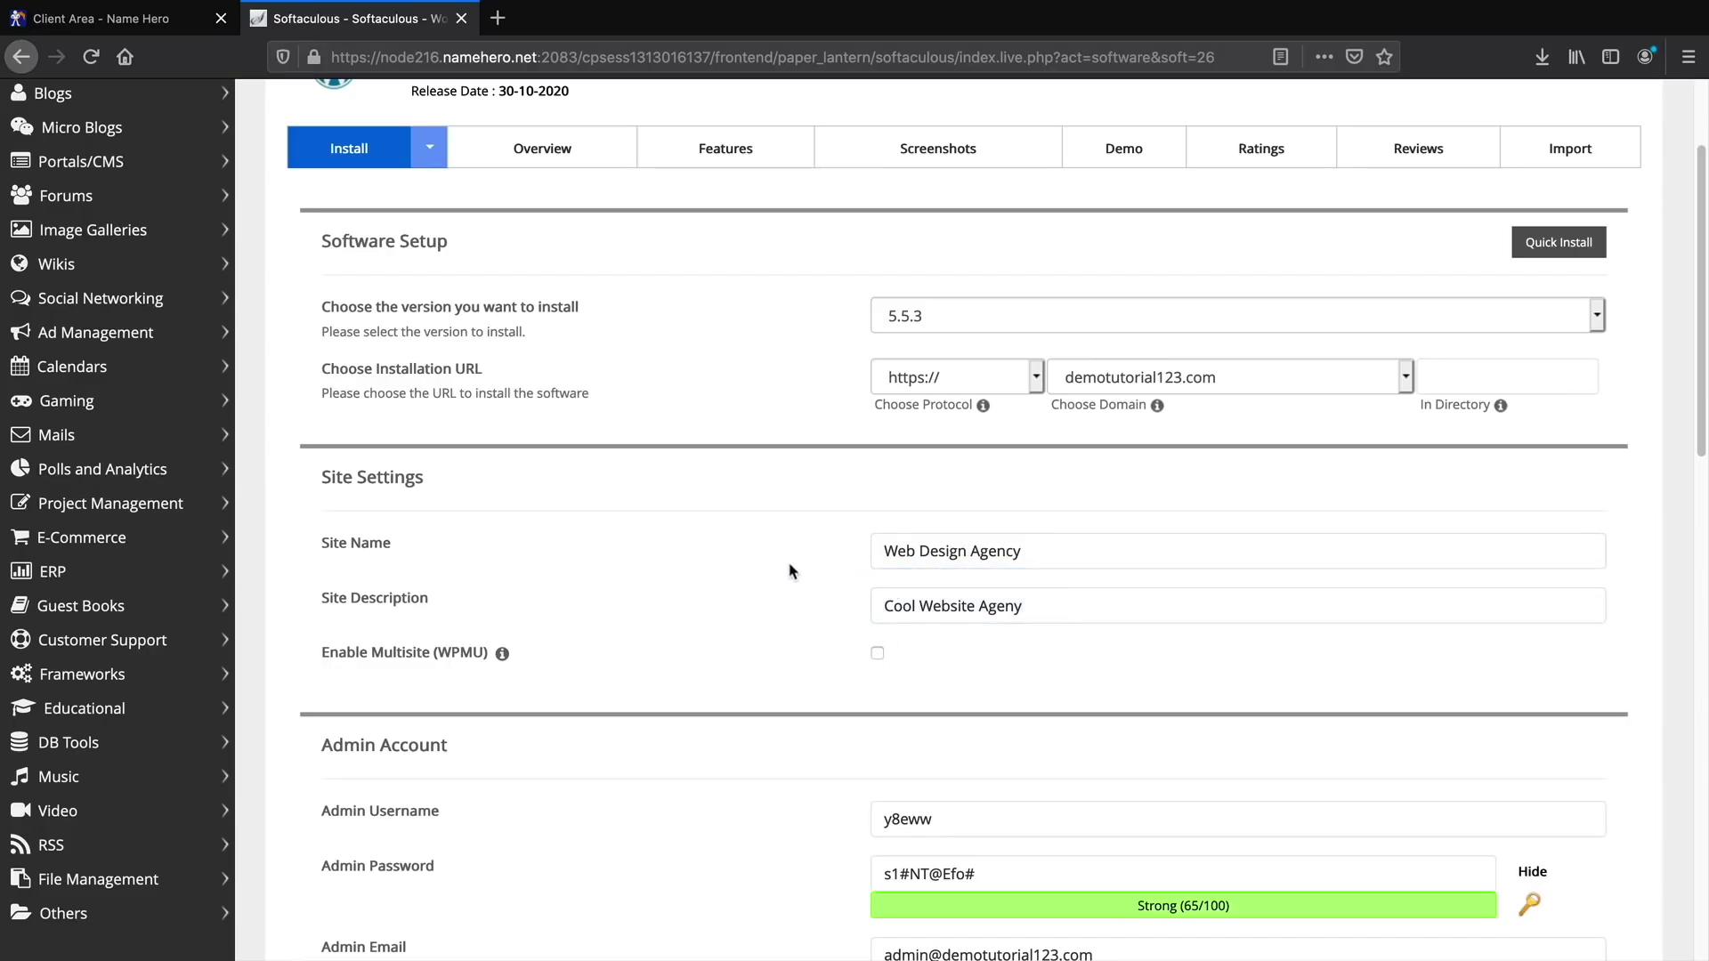
- Replace the generated admin username with pattywack
middle_click(789, 563)
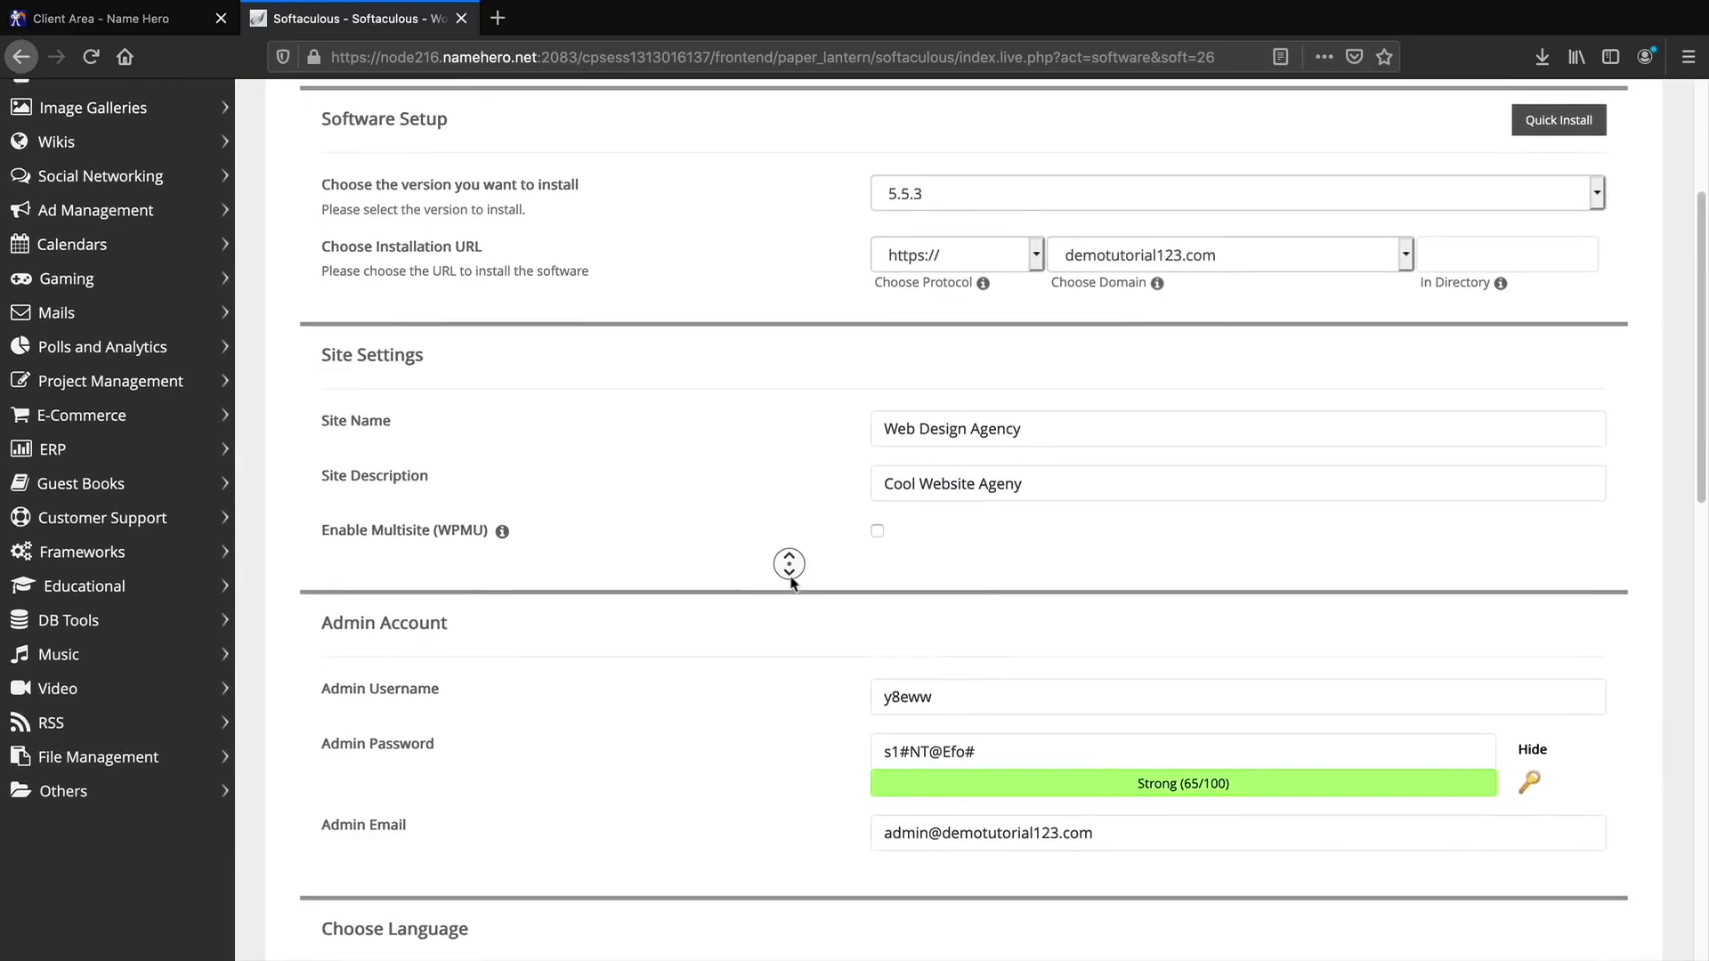
click(943, 573)
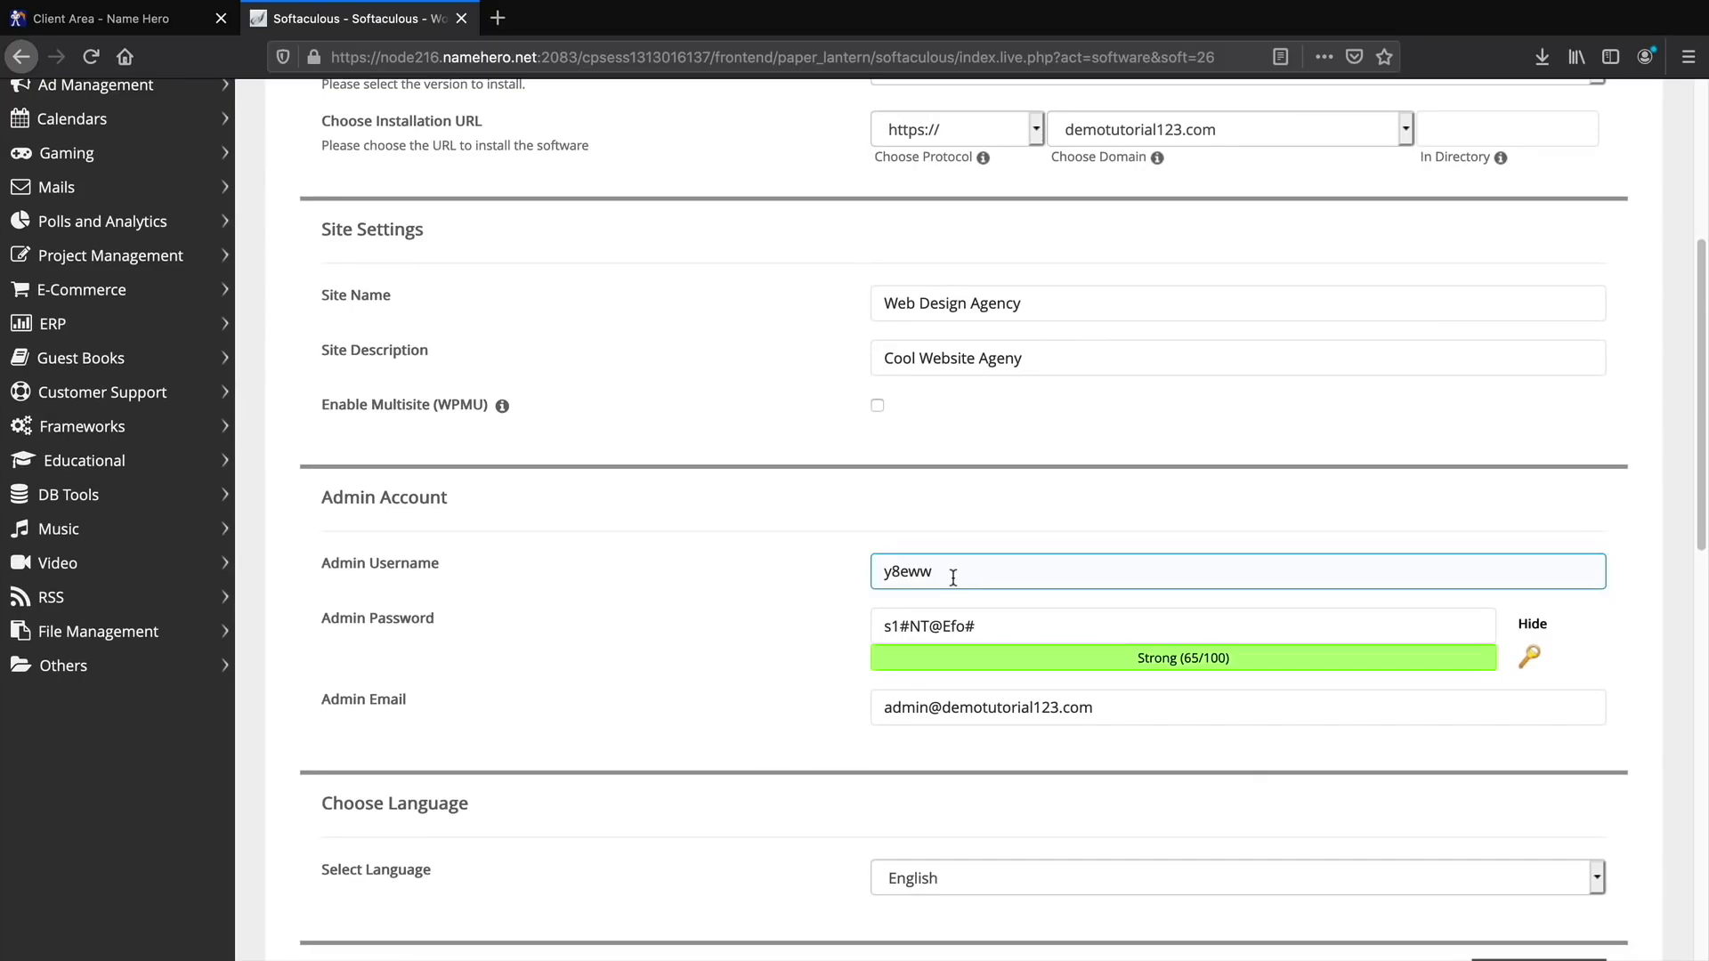
double_click(960, 579)
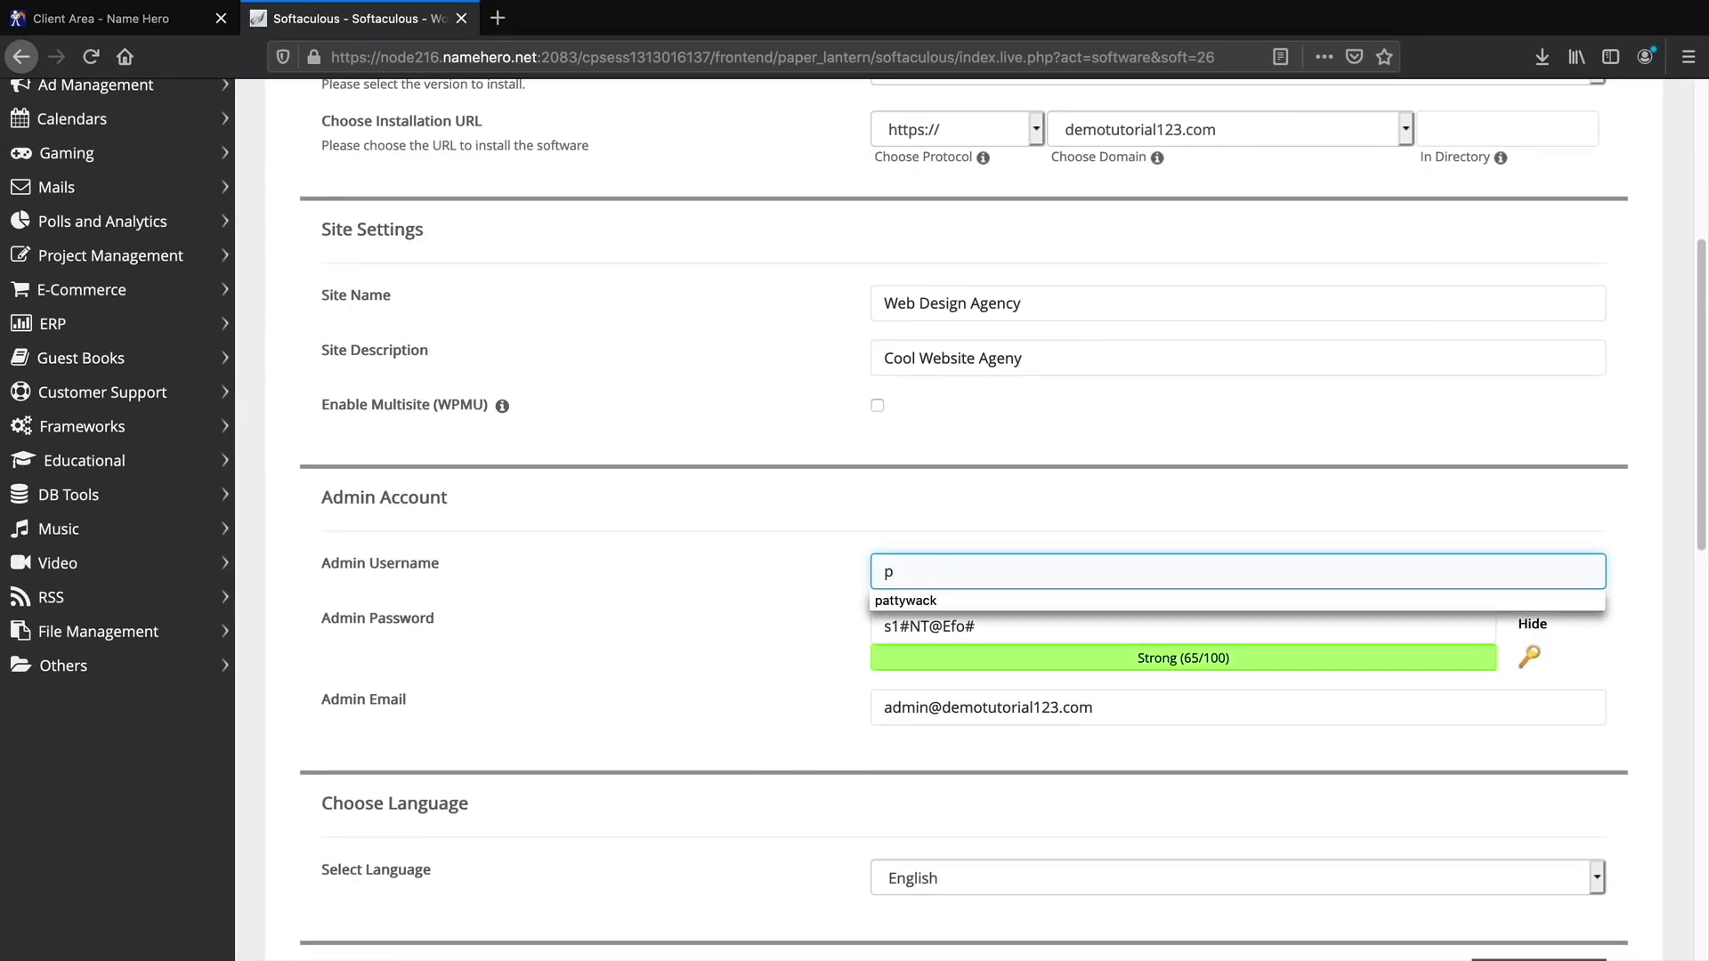
key(Down)
key(Return)
key(Tab)
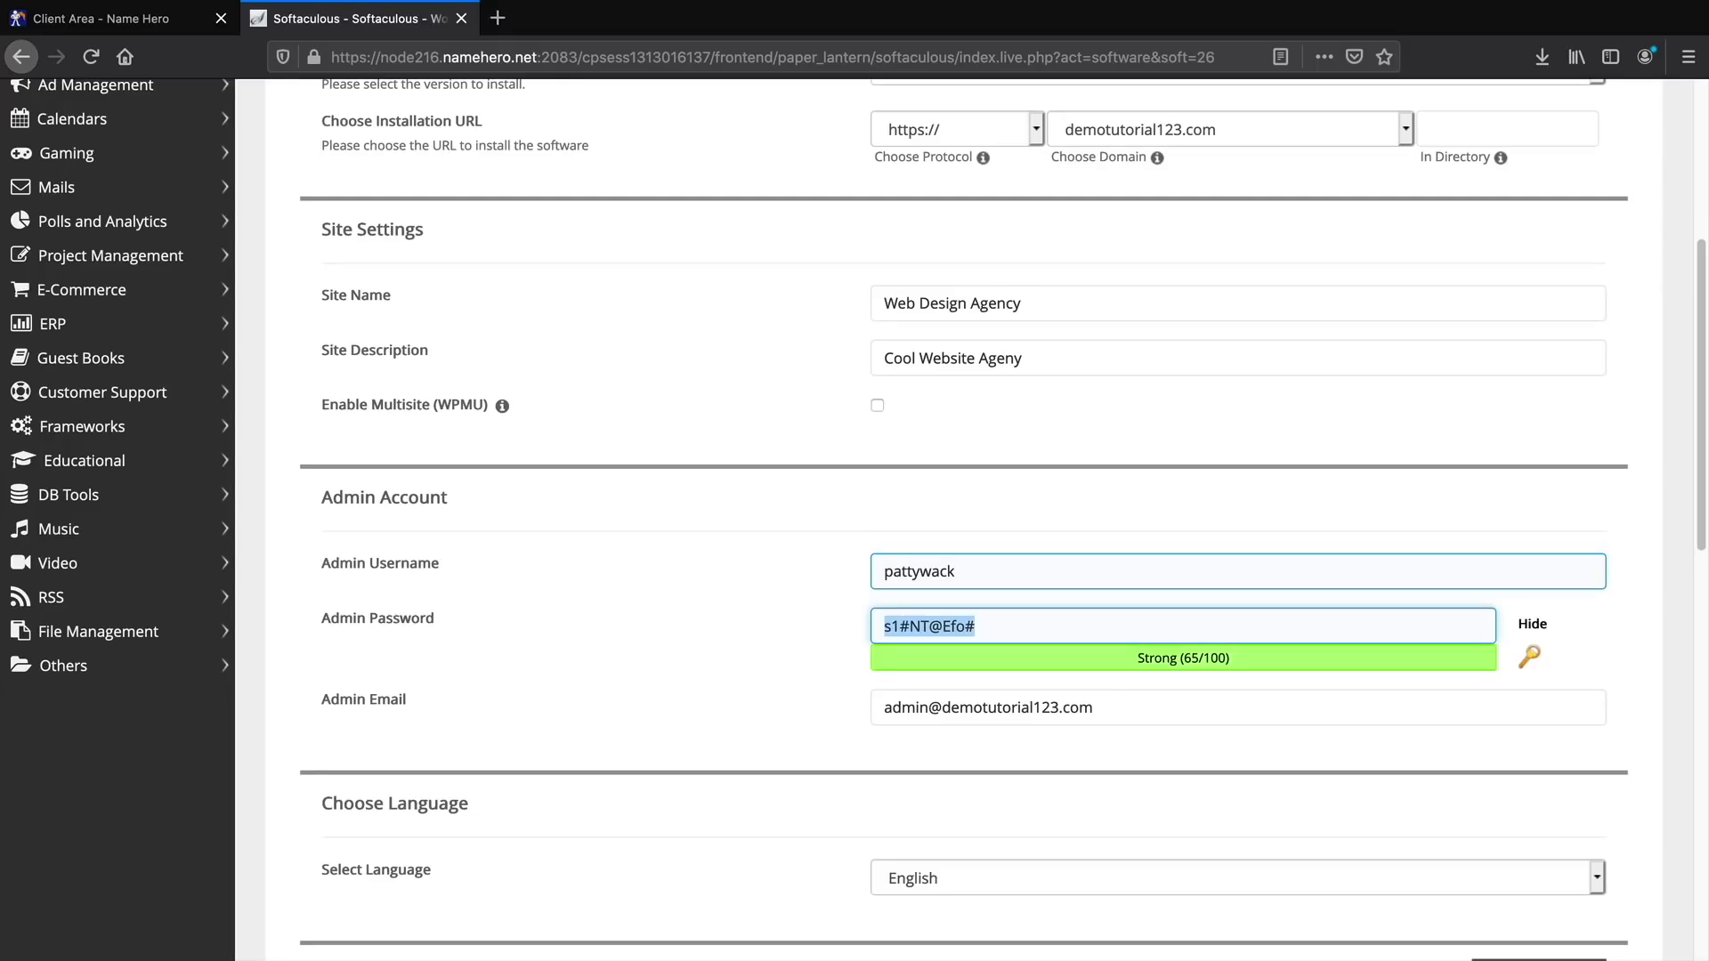
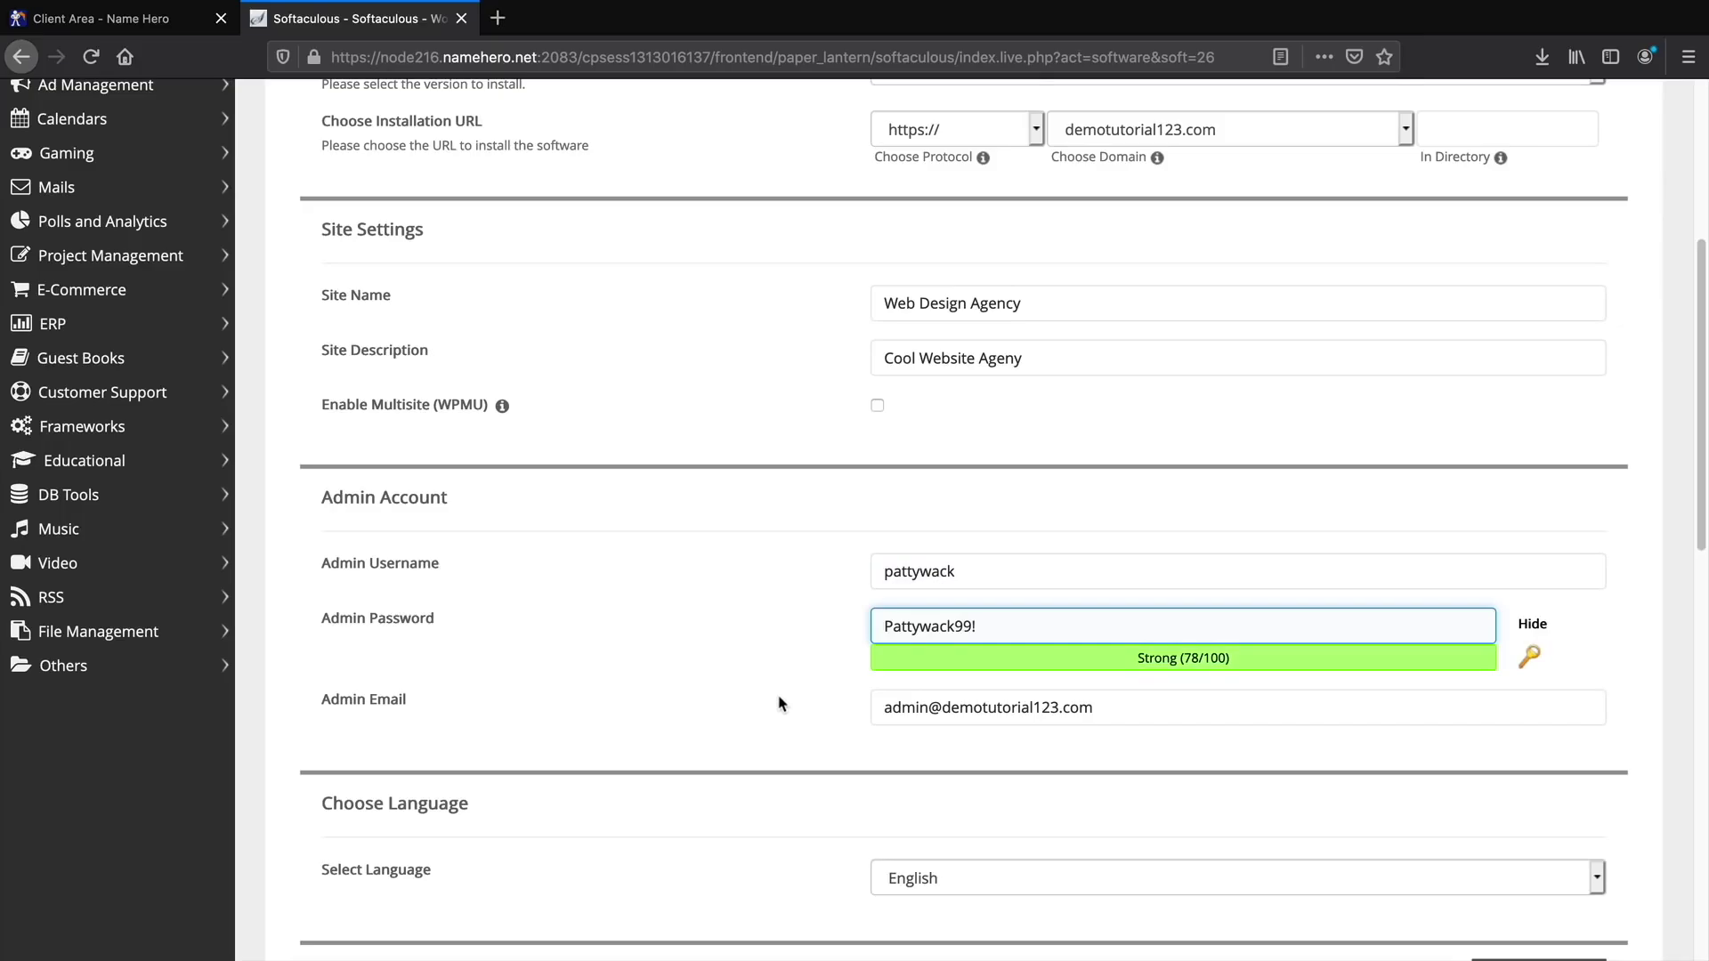
- Replace the default admin email with a pasted personal address alongside the new Strong-rated password
triple_click(976, 713)
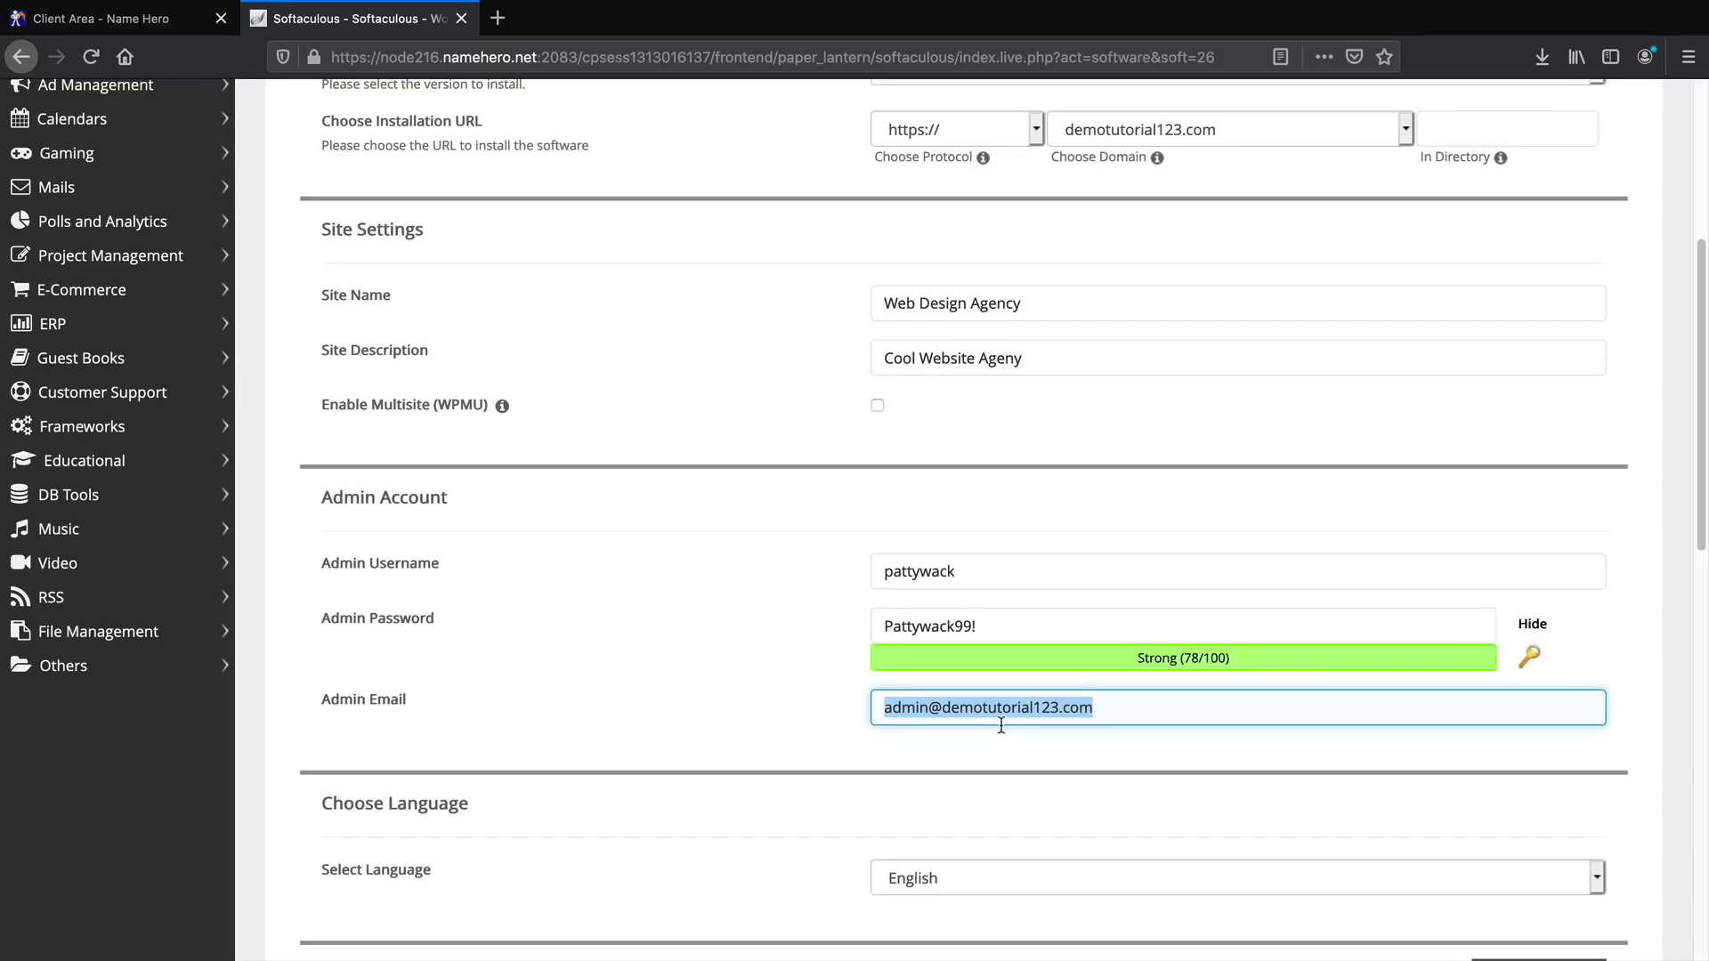
key(ctrl+v)
click(788, 676)
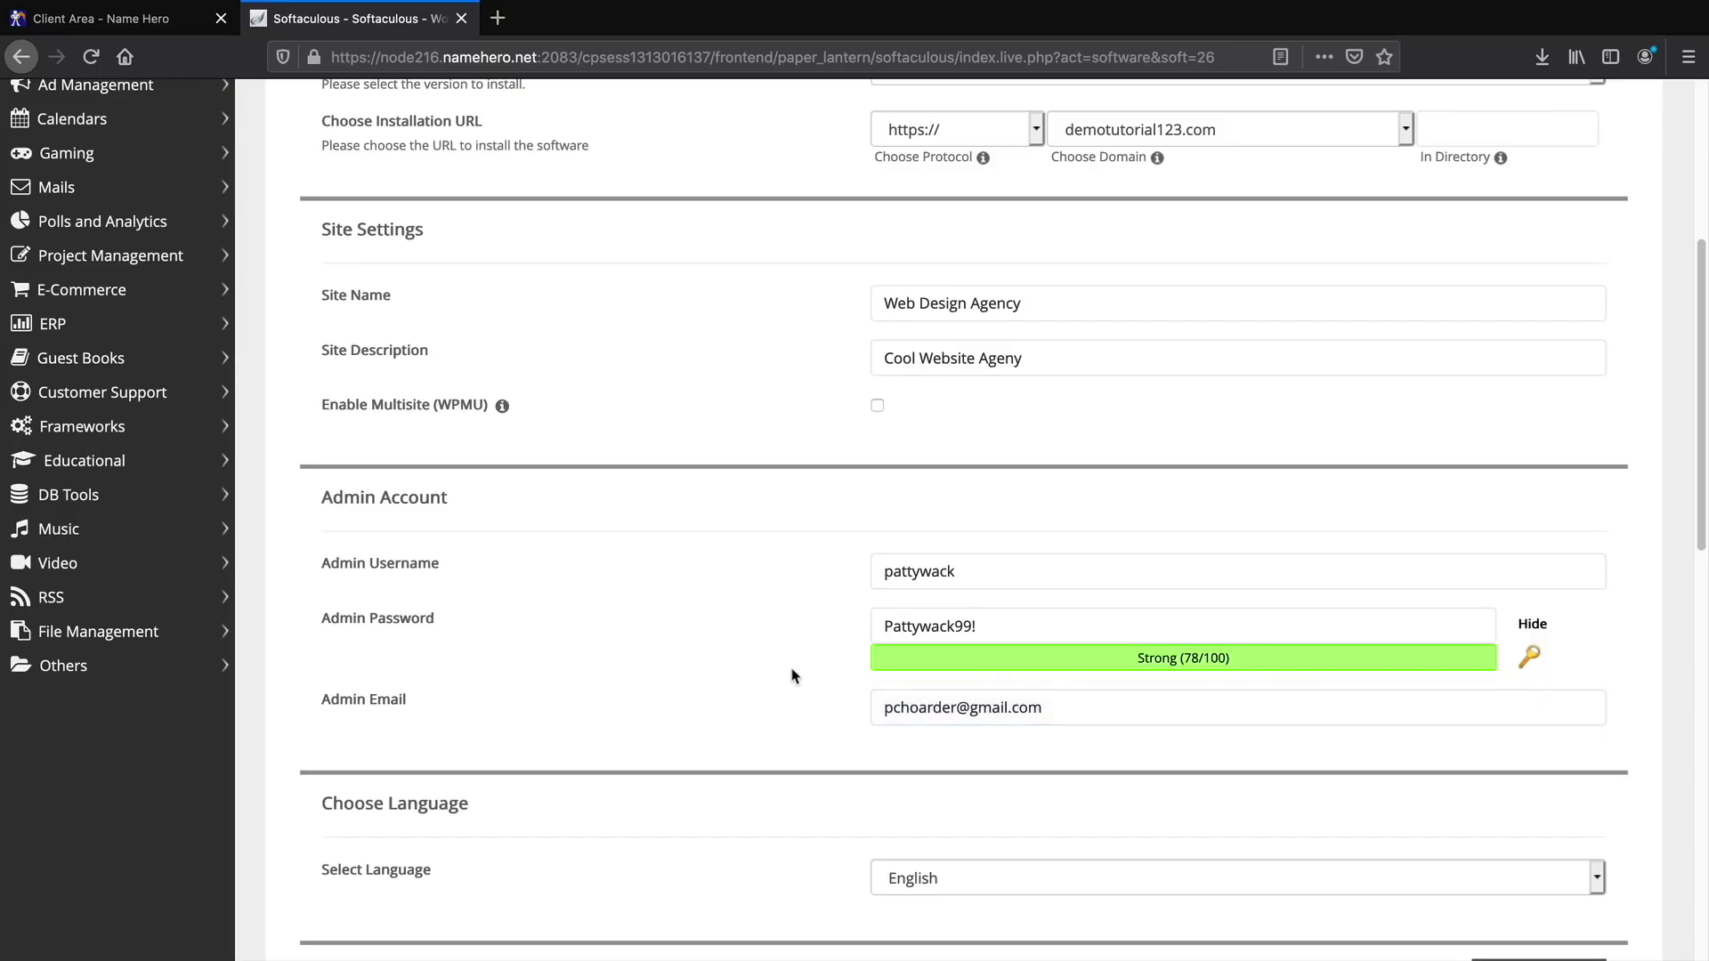
middle_click(793, 668)
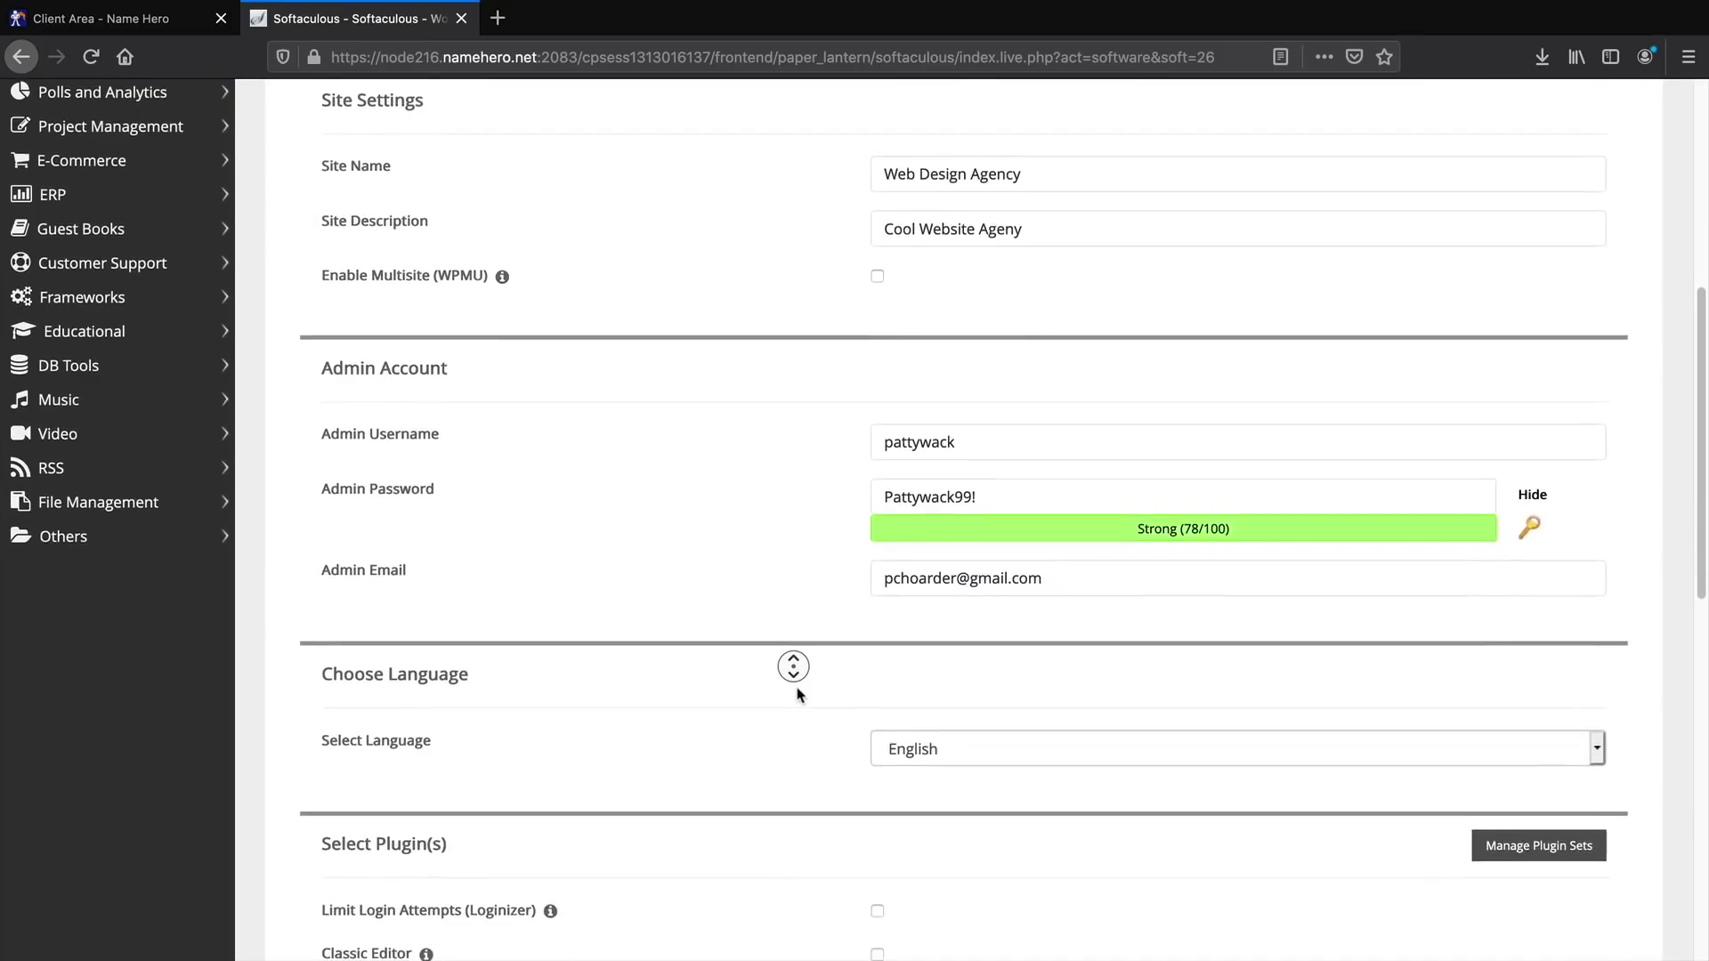
- Browse the installation languages, keep English, and bring the theme choices into view
click(801, 692)
click(921, 573)
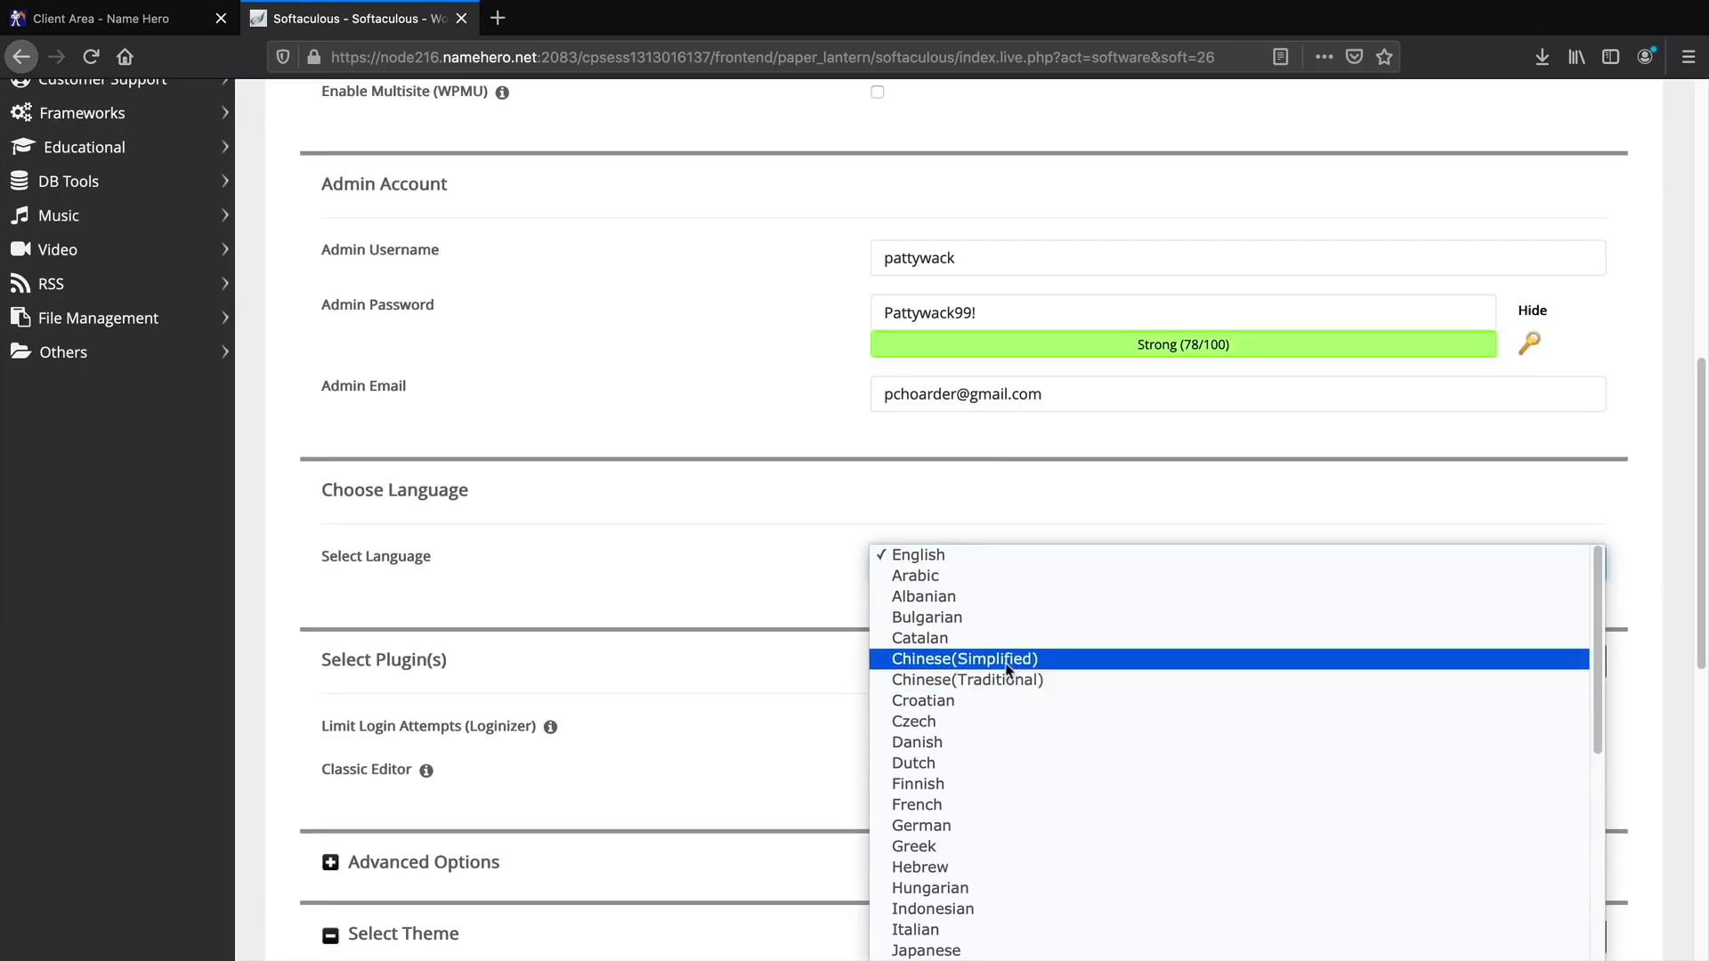
scroll(1003, 675, down, 3)
scroll(996, 699, down, 3)
scroll(1008, 861, up, 5)
scroll(1039, 681, down, 3)
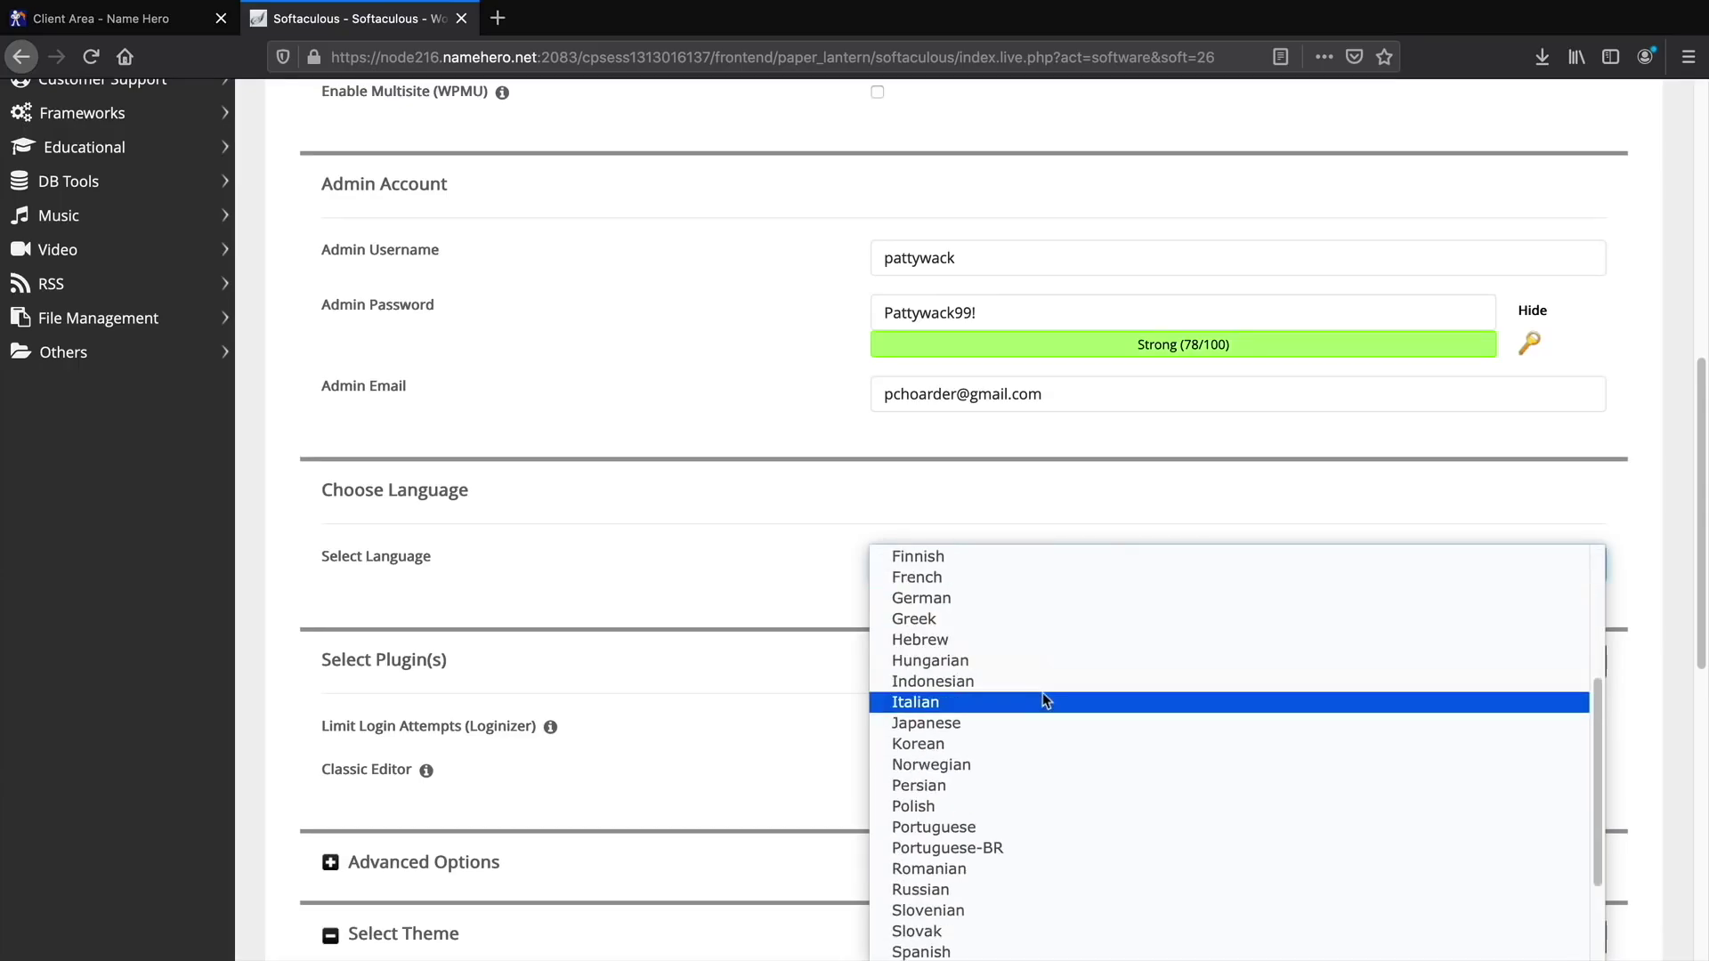
scroll(1053, 695, down, 2)
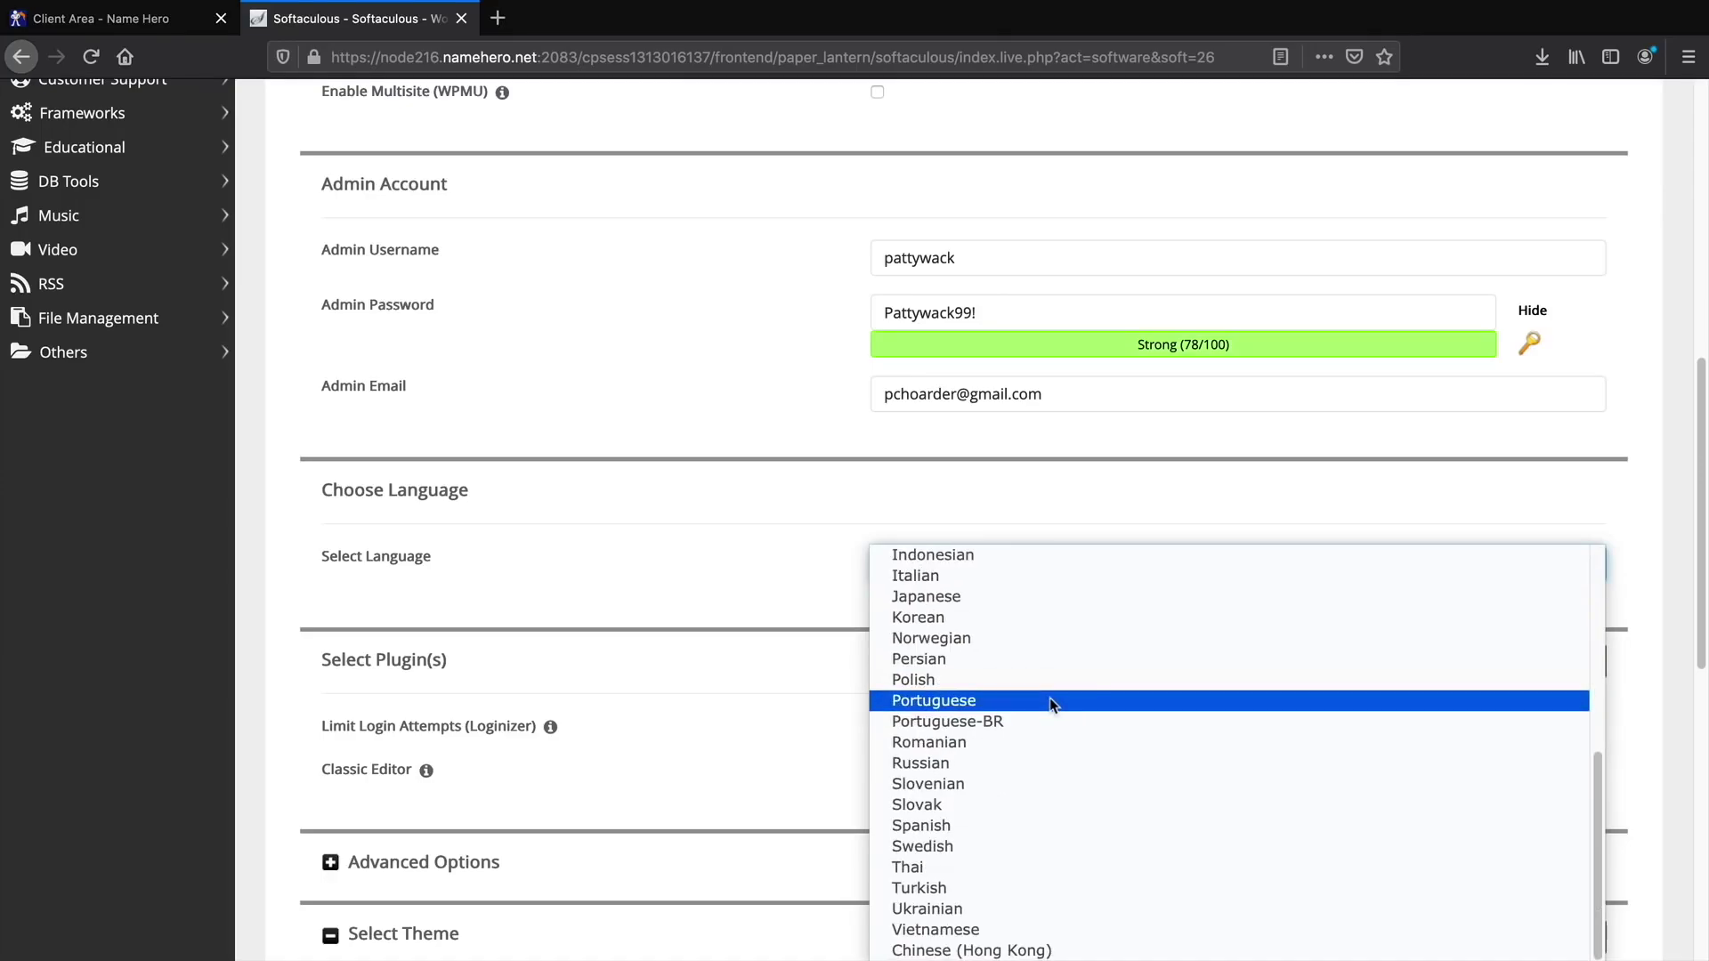
scroll(1051, 707, up, 5)
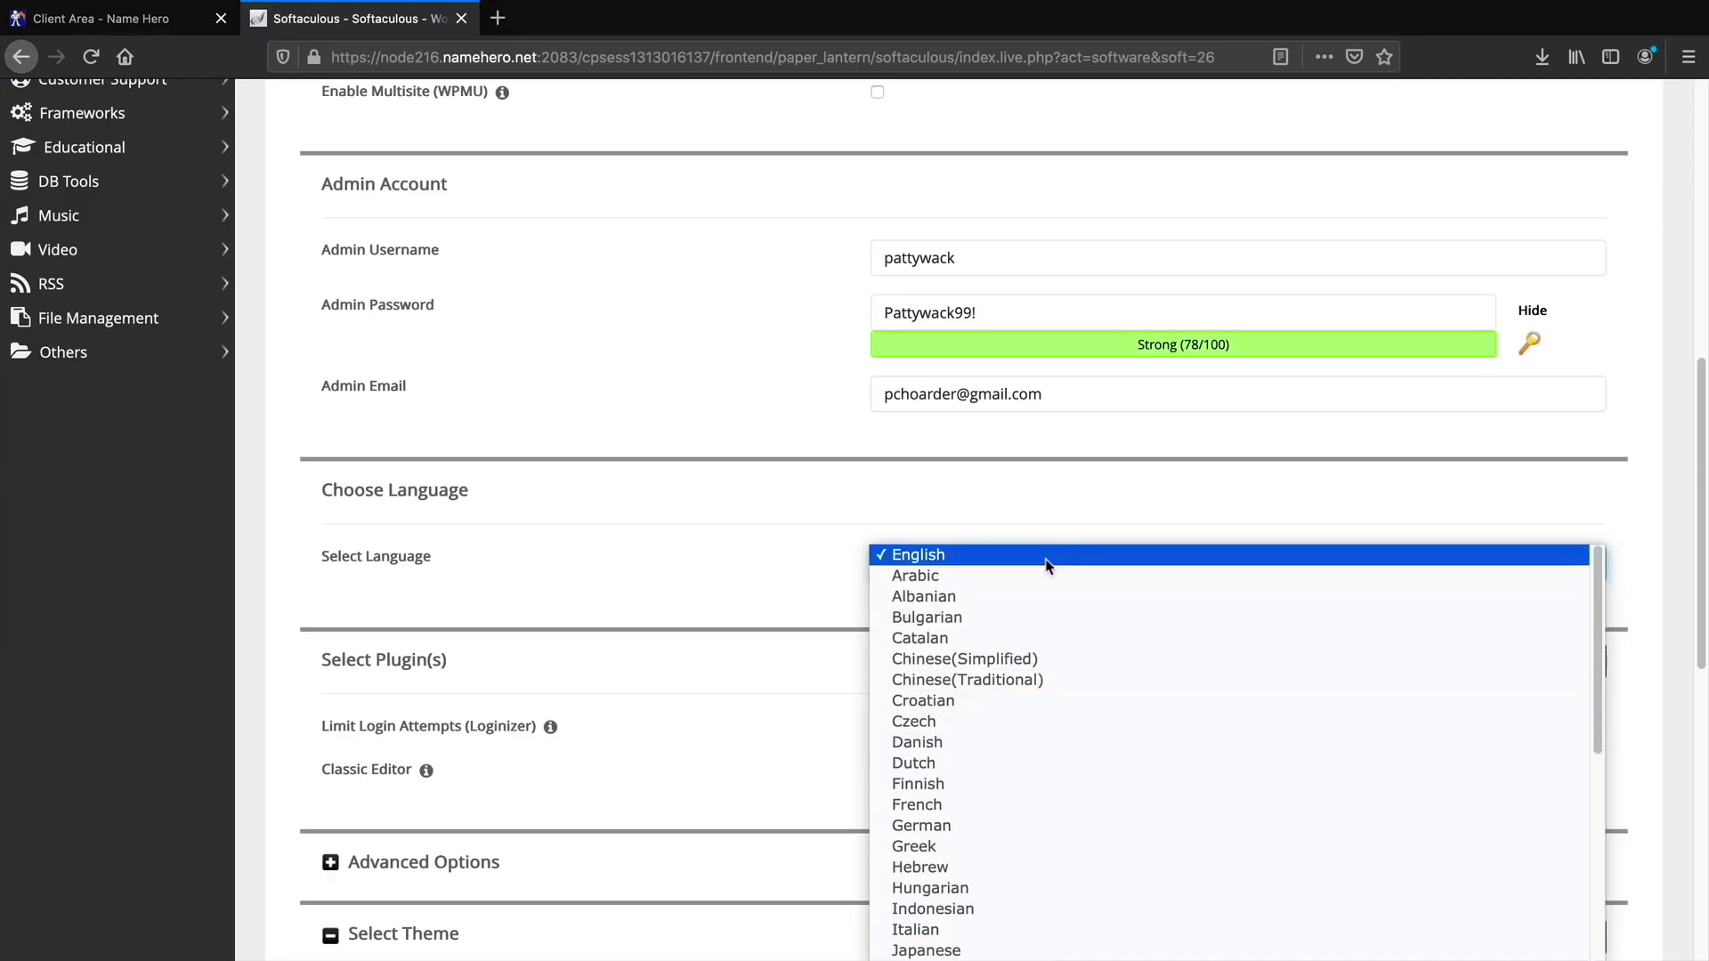
scroll(1148, 824, down, 2)
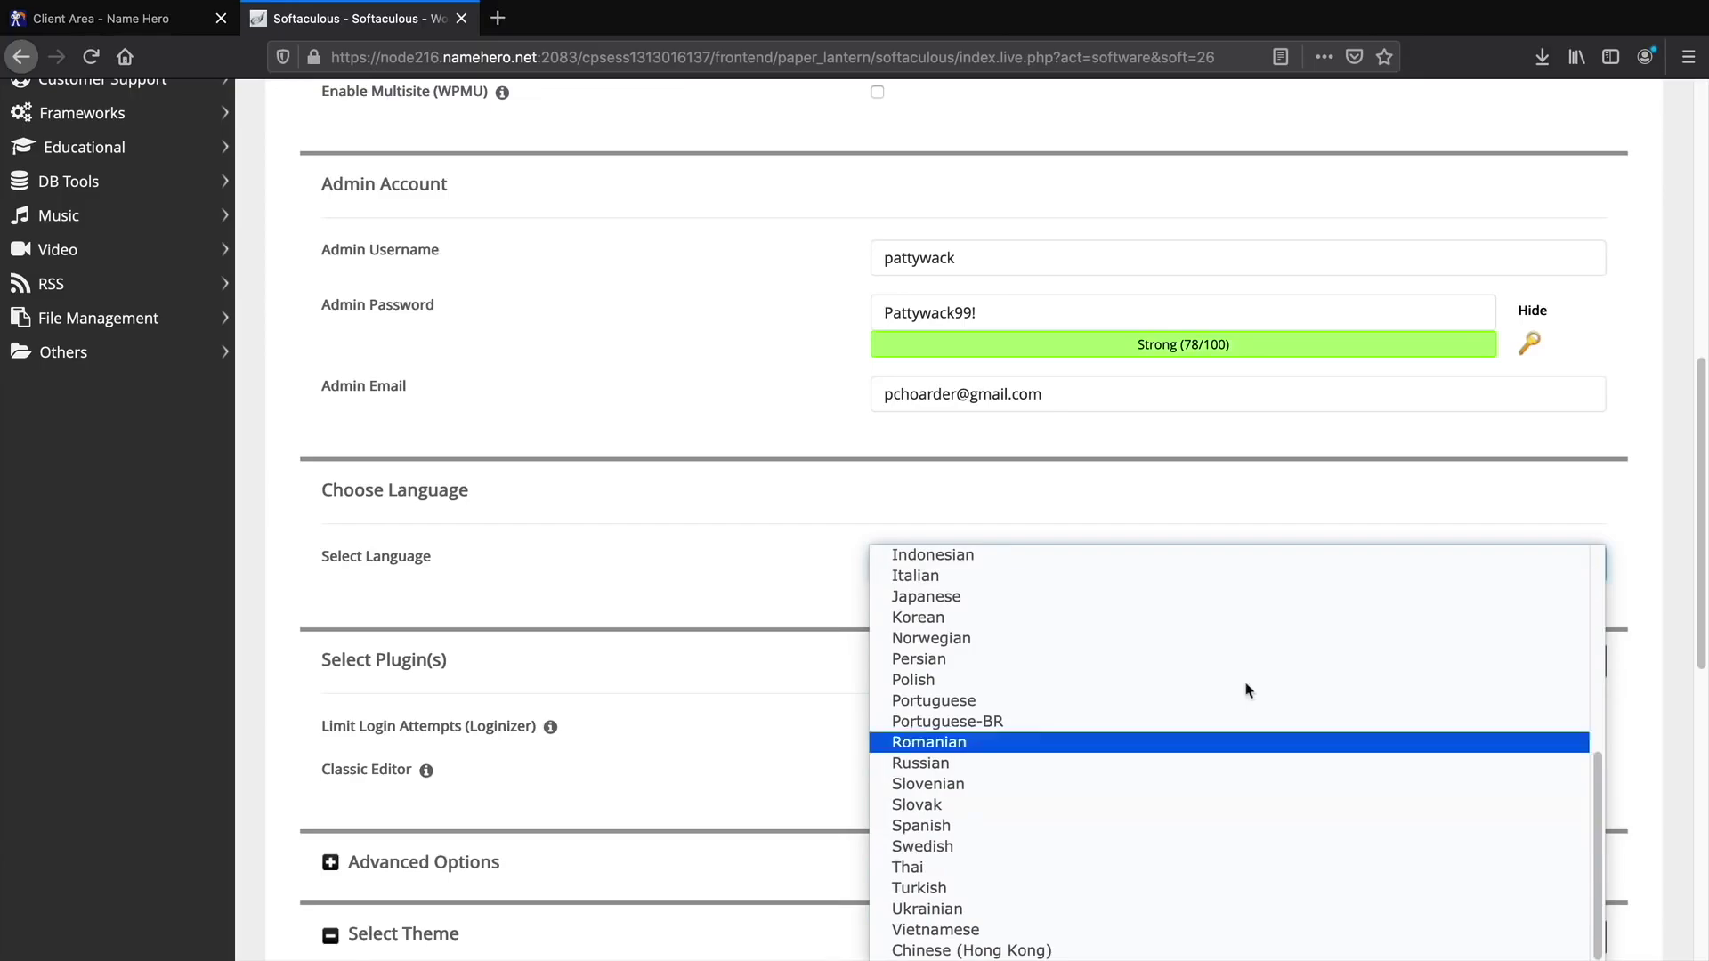
scroll(1149, 868, up, 2)
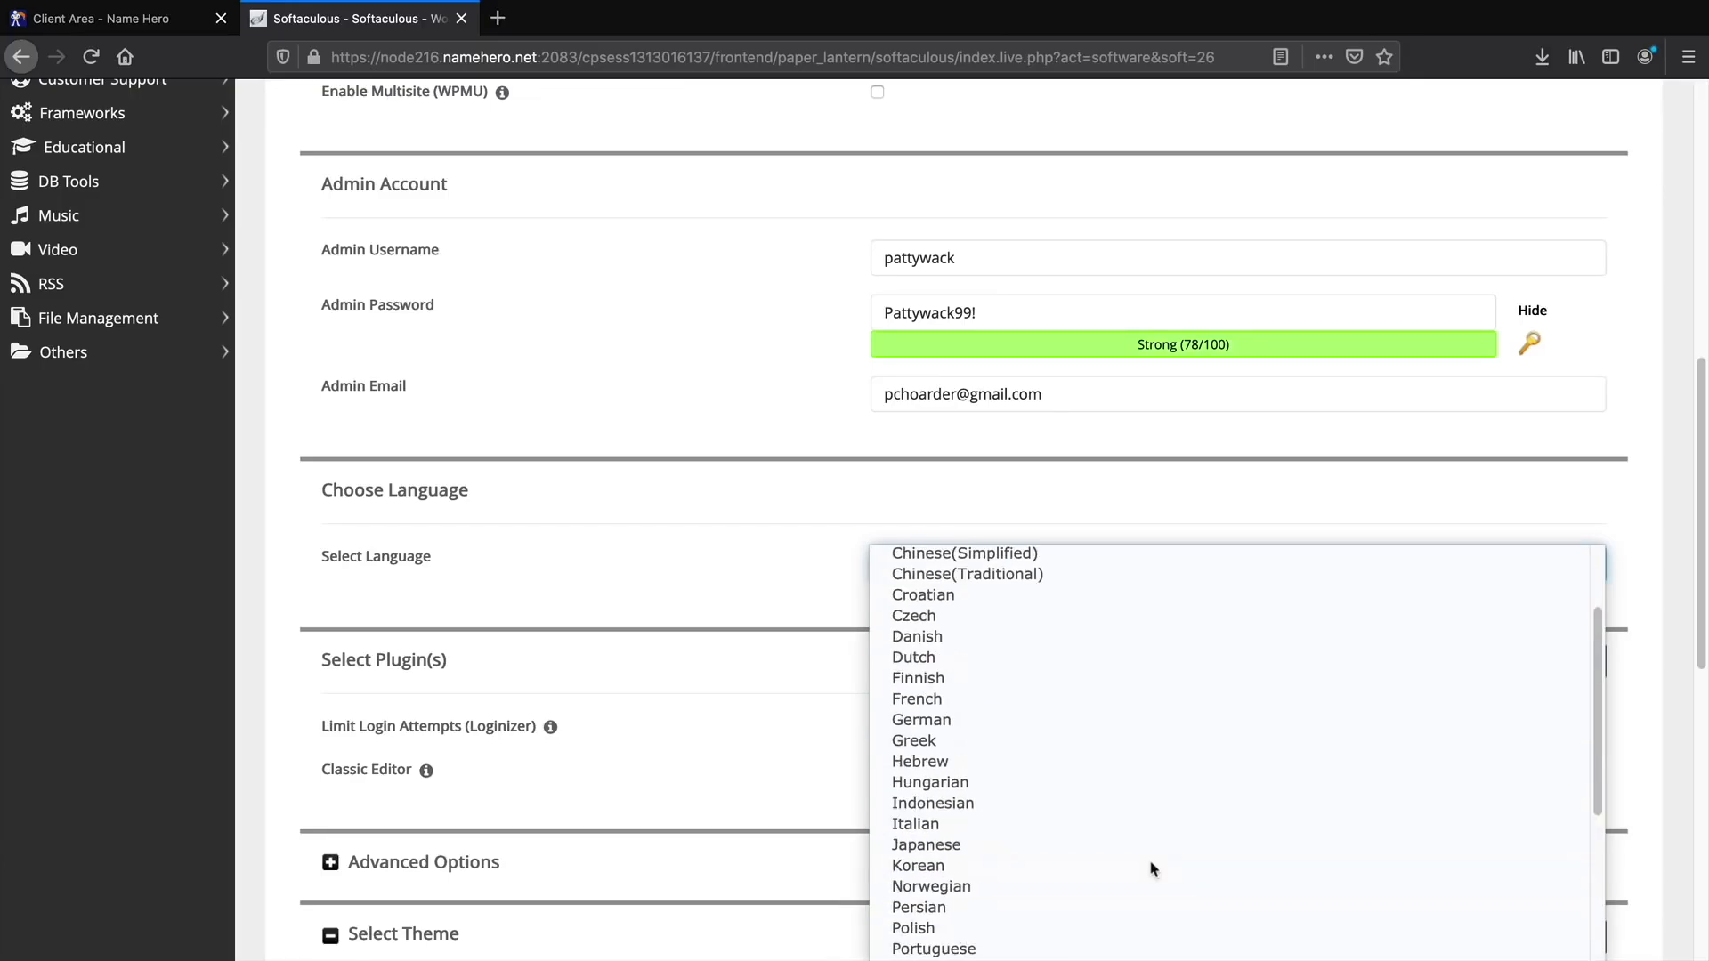
scroll(1150, 869, up, 1)
click(846, 599)
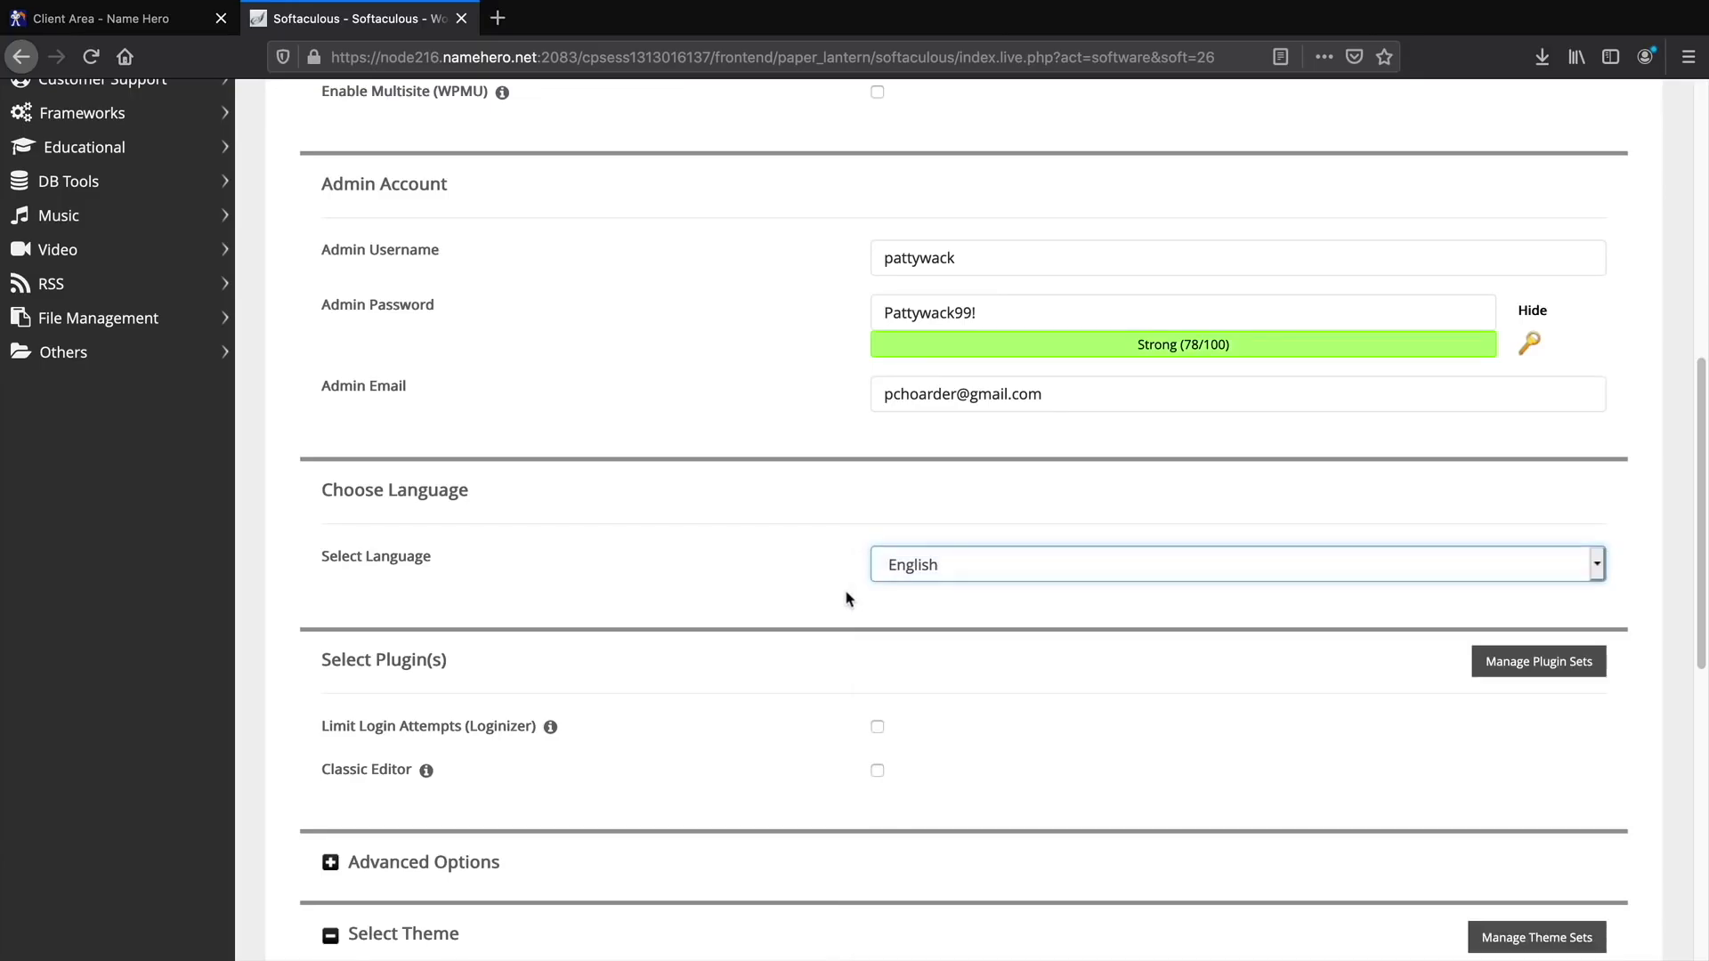
middle_click(845, 592)
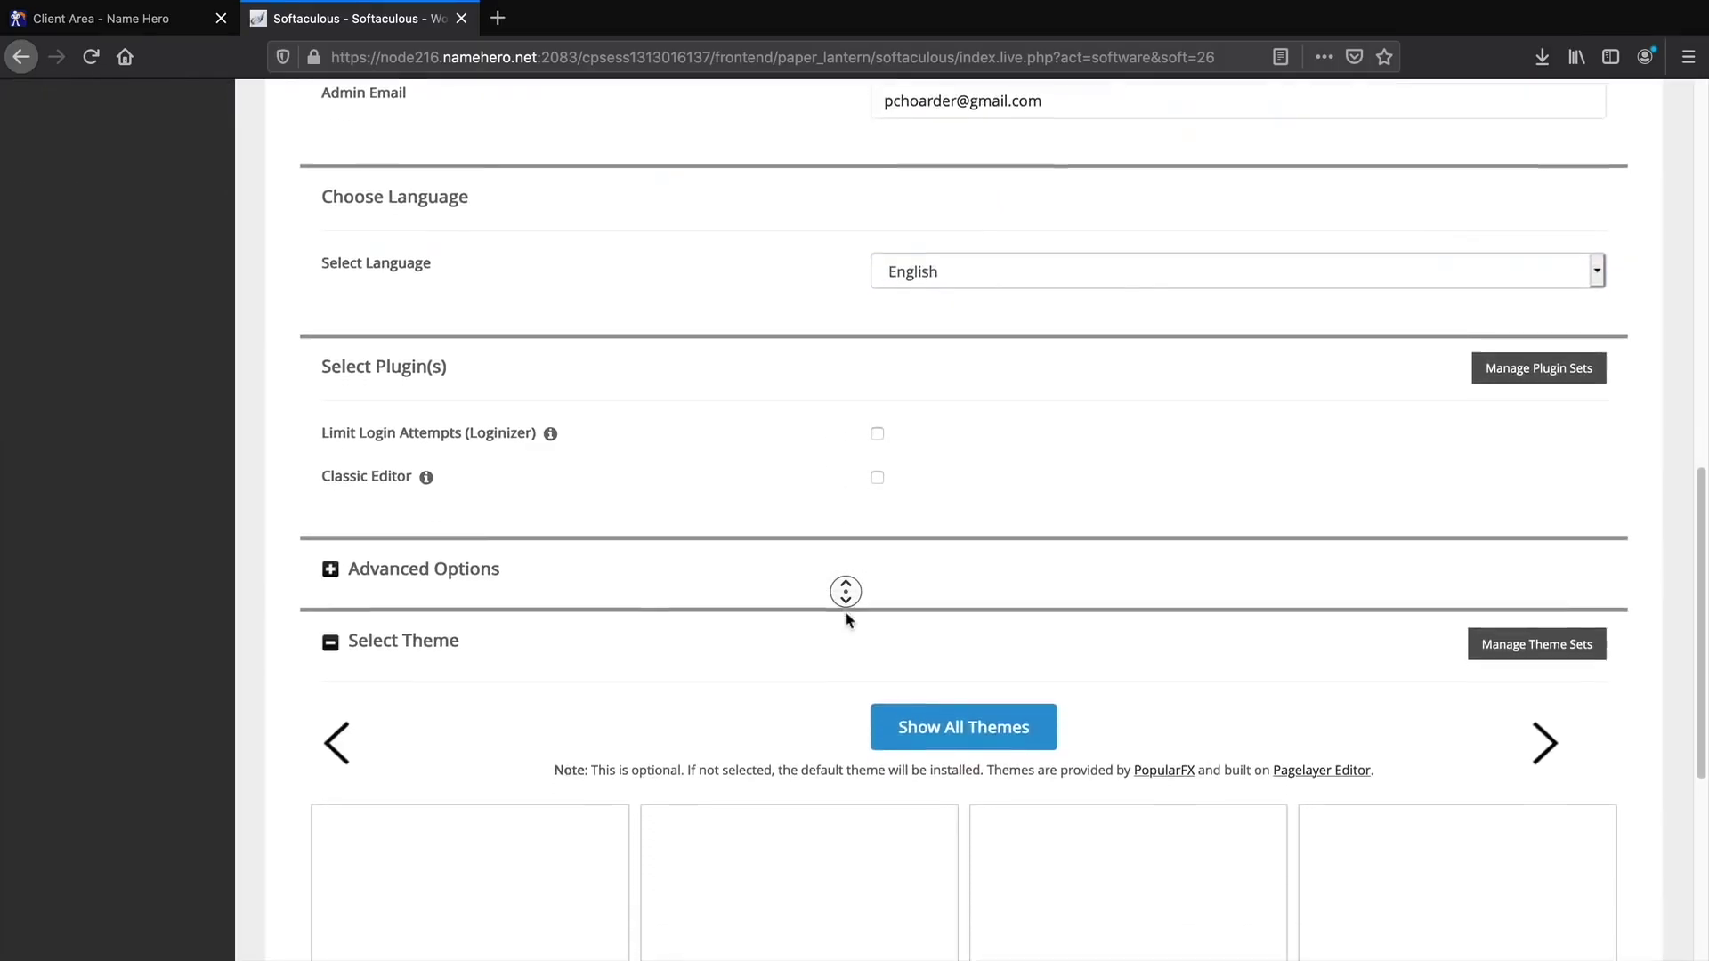
scroll(846, 618, down, 4)
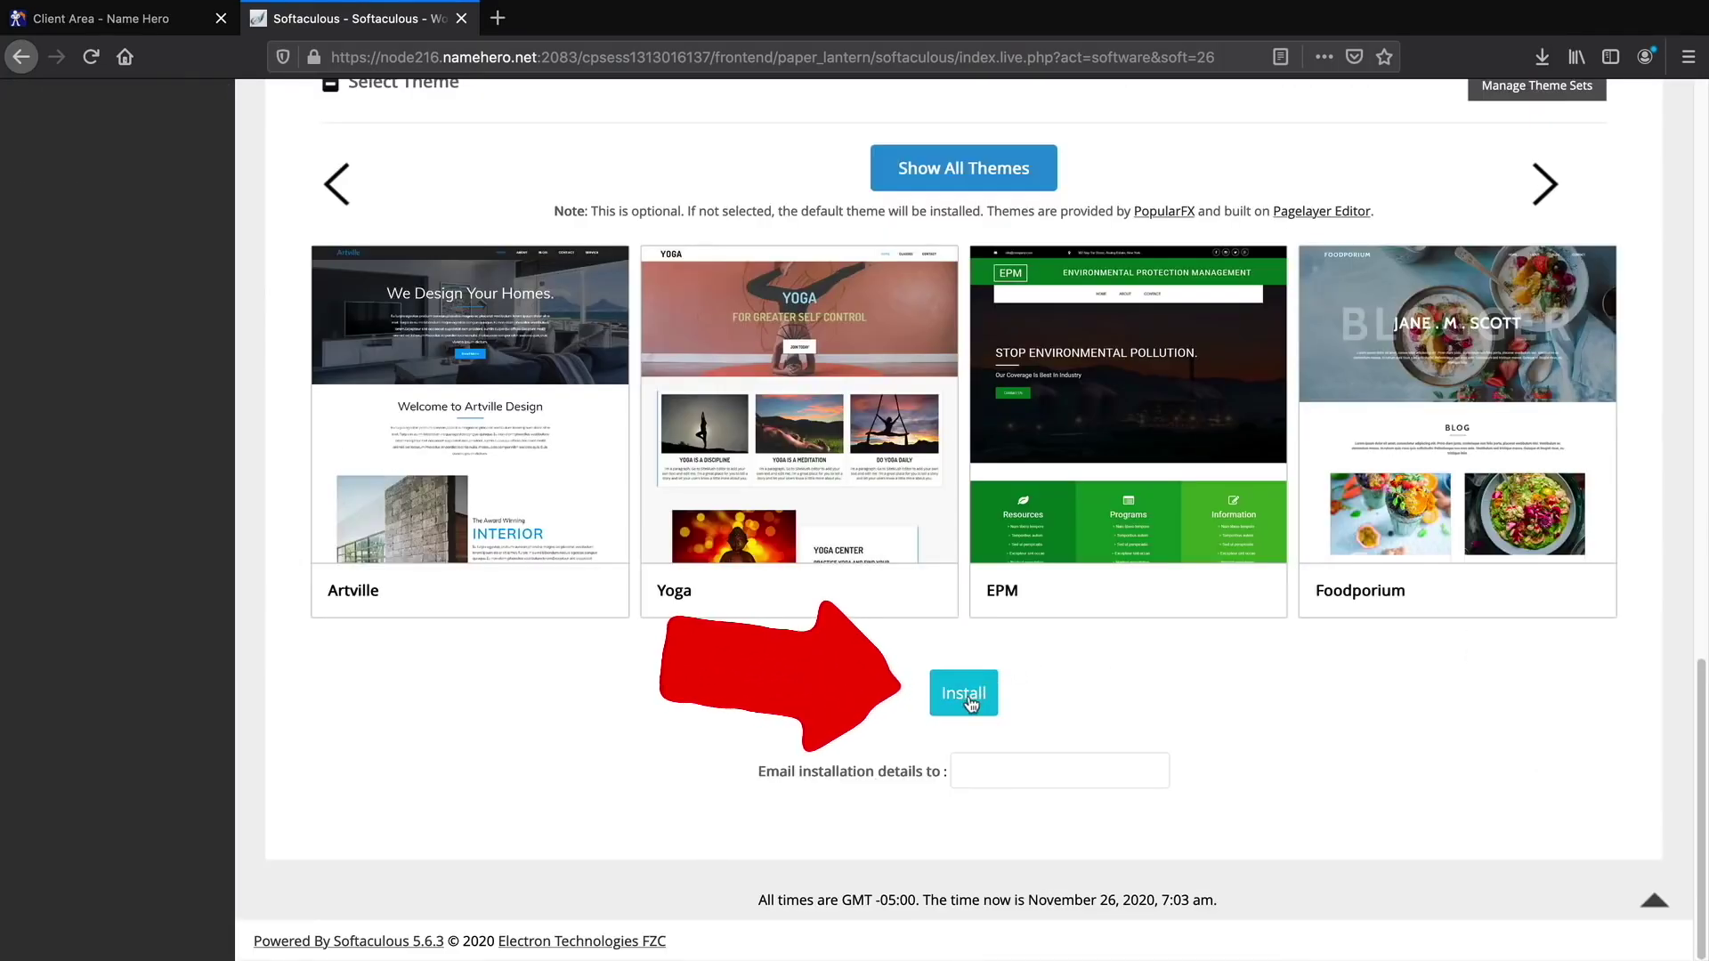
- Install WordPress at demotutorial123.com and enter the new site's admin dashboard
click(971, 704)
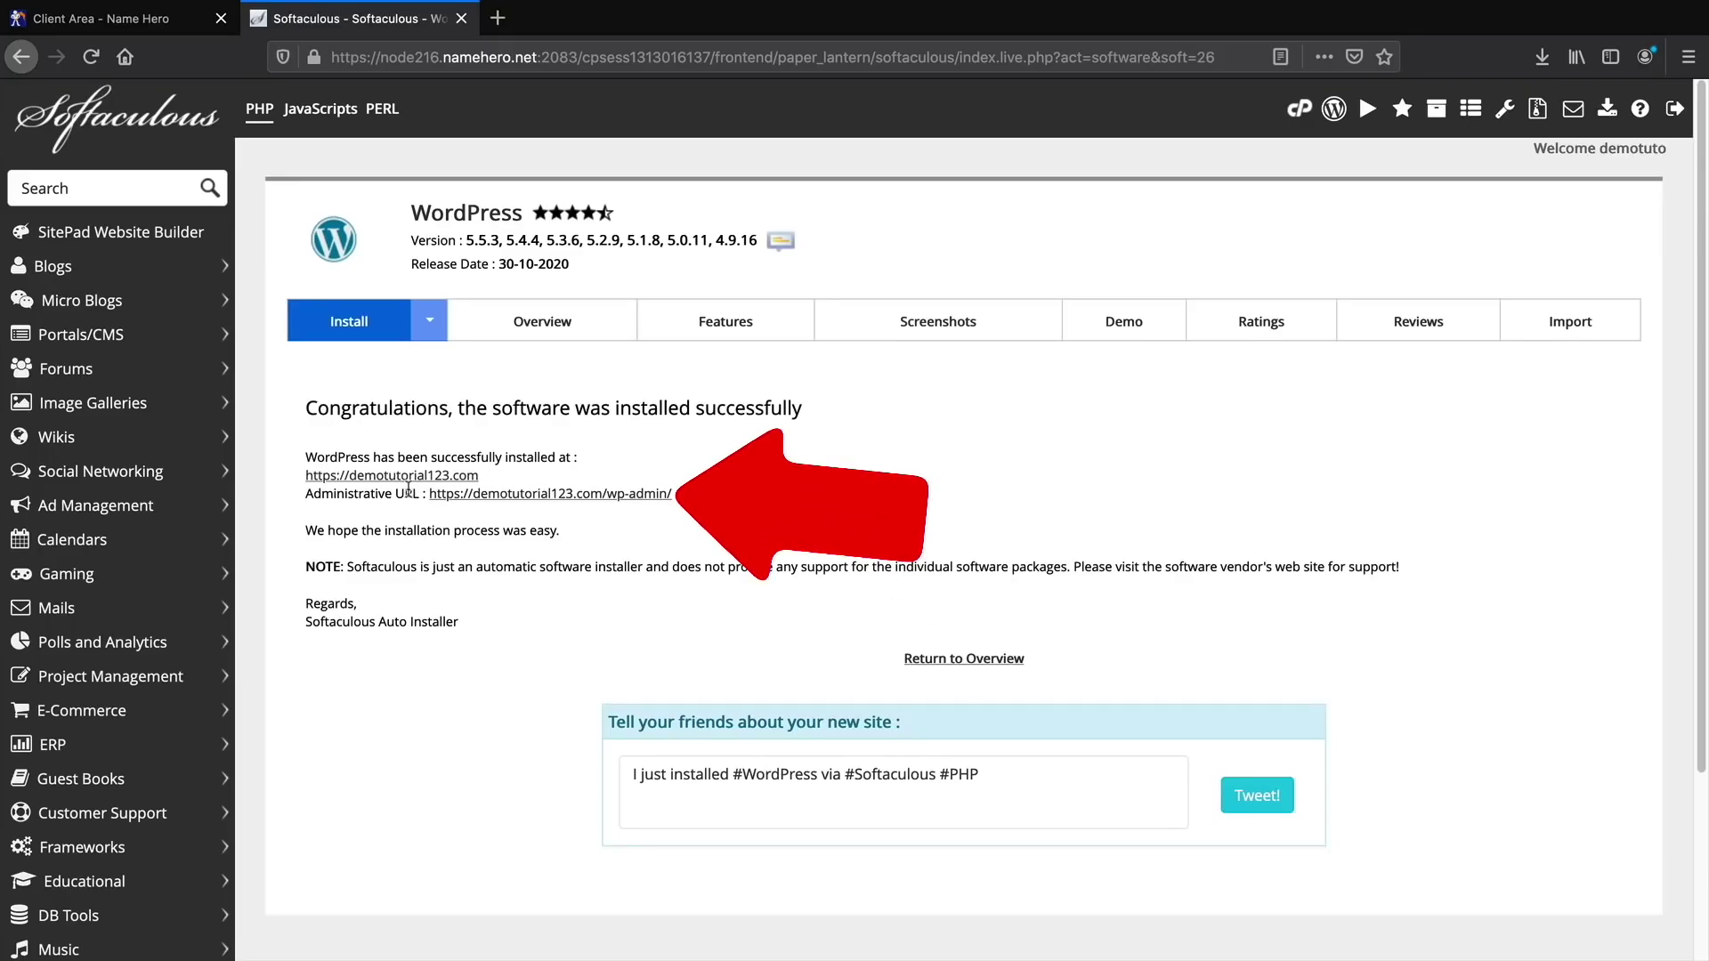
click(597, 494)
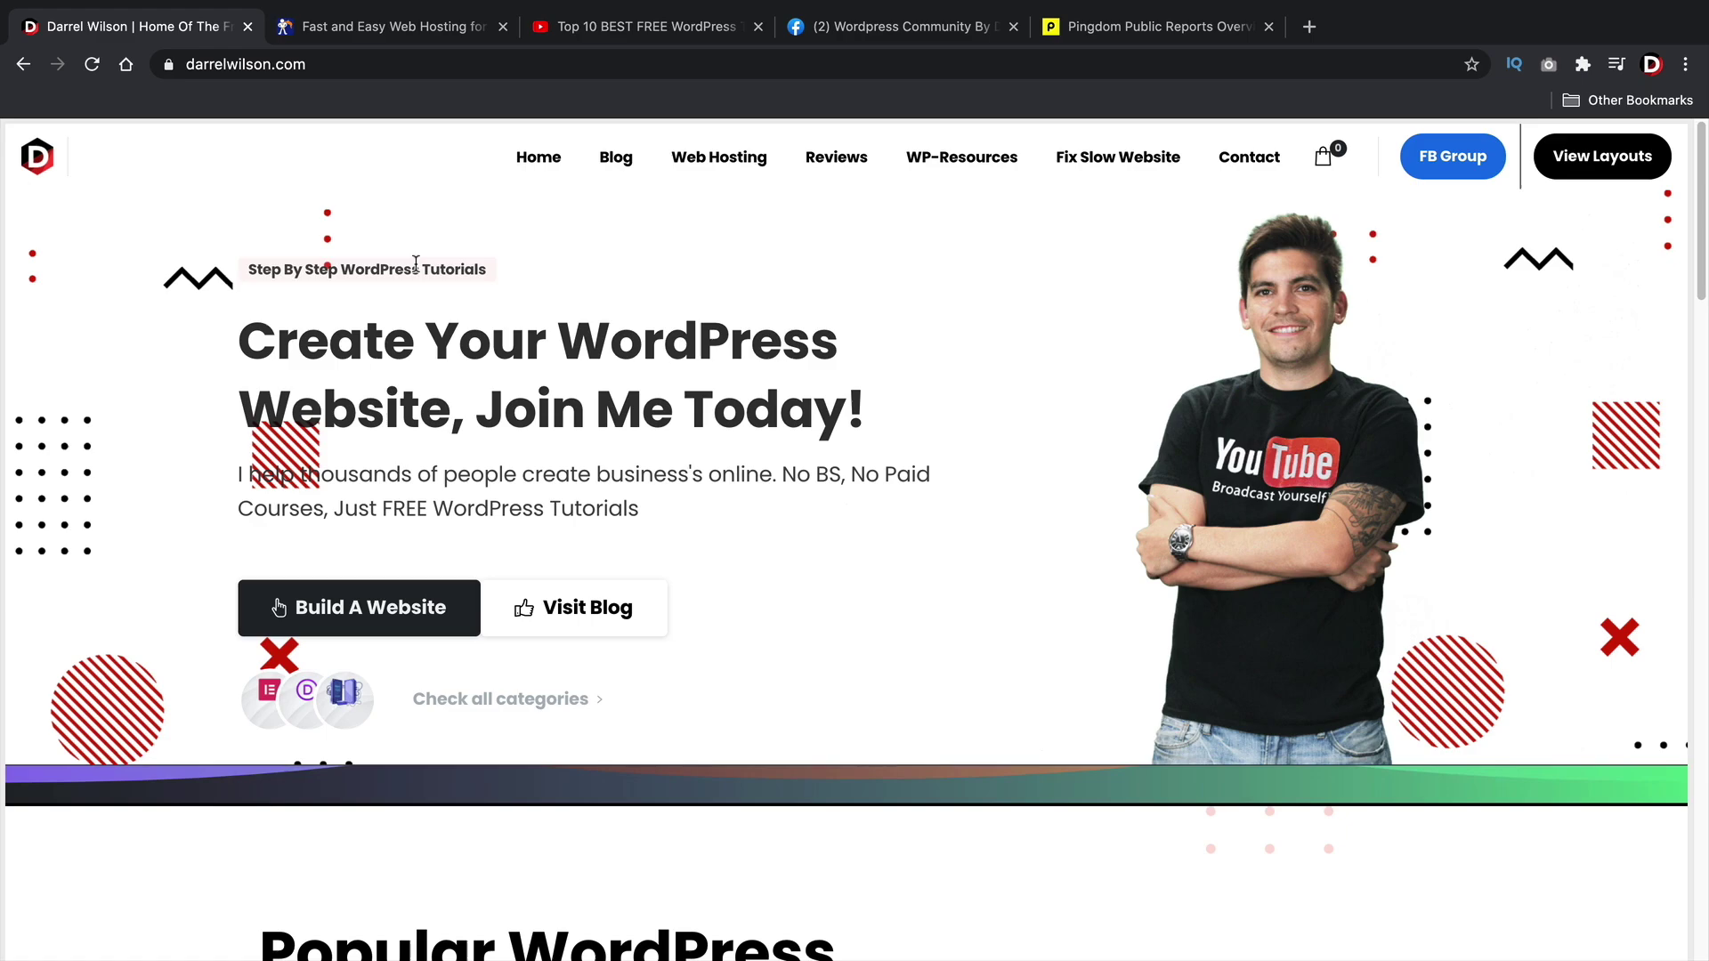
- Tour the NameHero, YouTube themes video, Facebook group and darrelwilson.com tabs, ending on the Facebook group
click(397, 32)
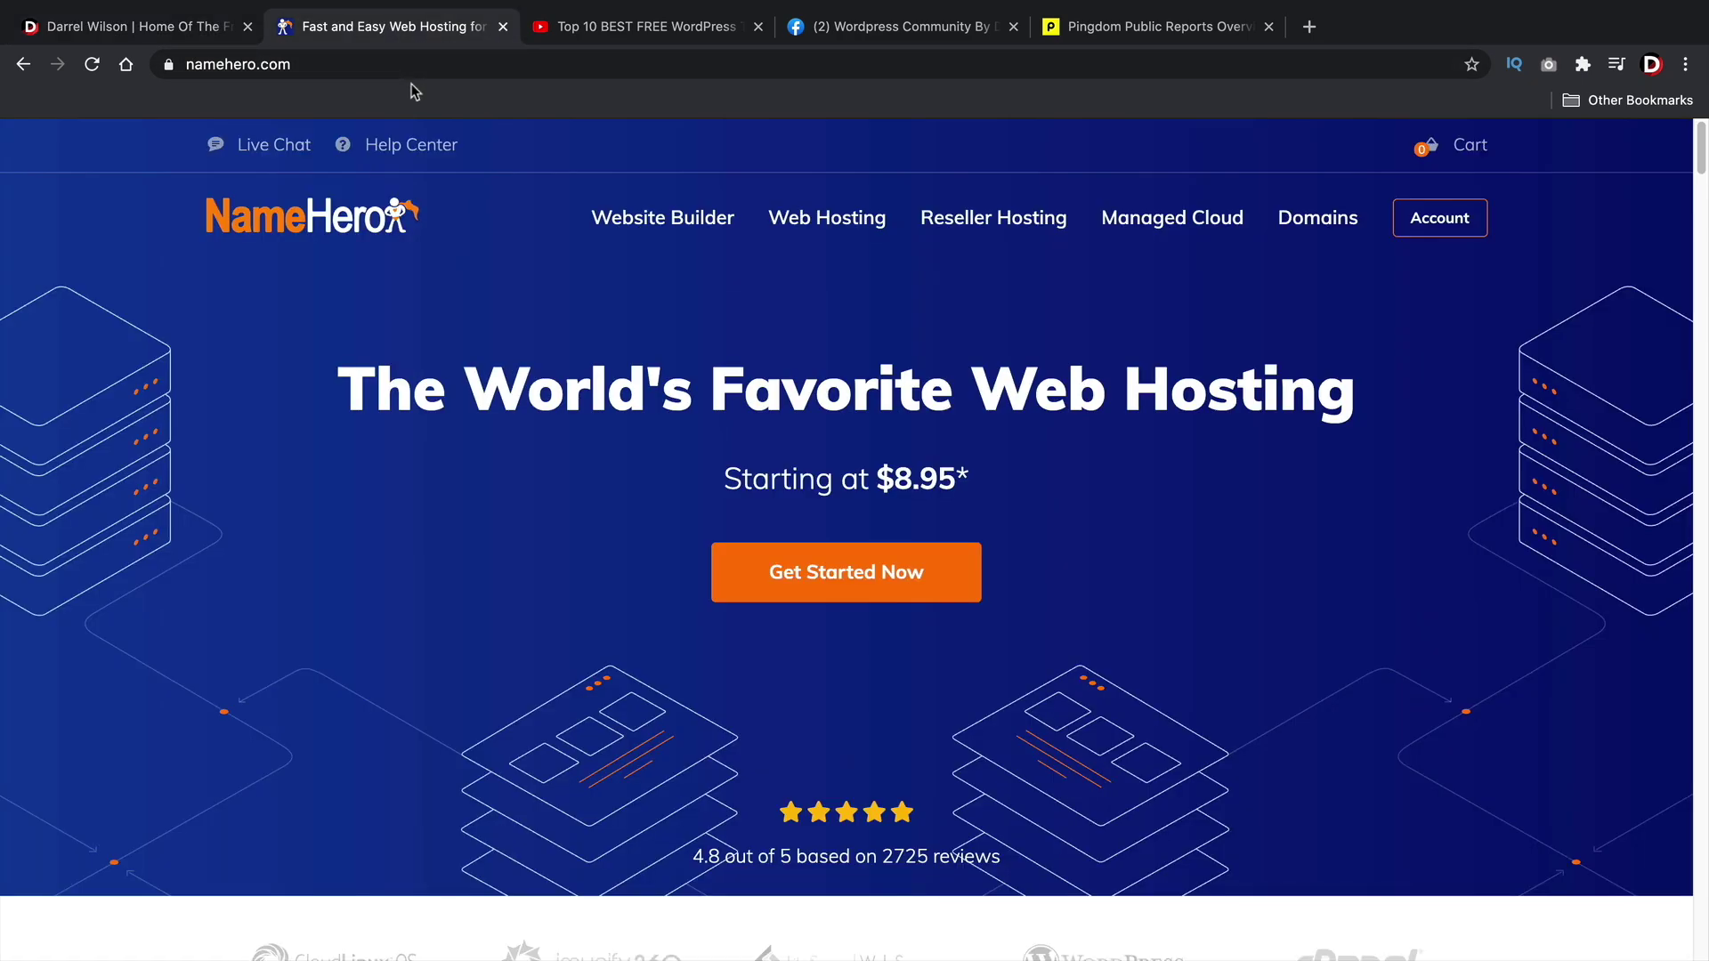
click(610, 41)
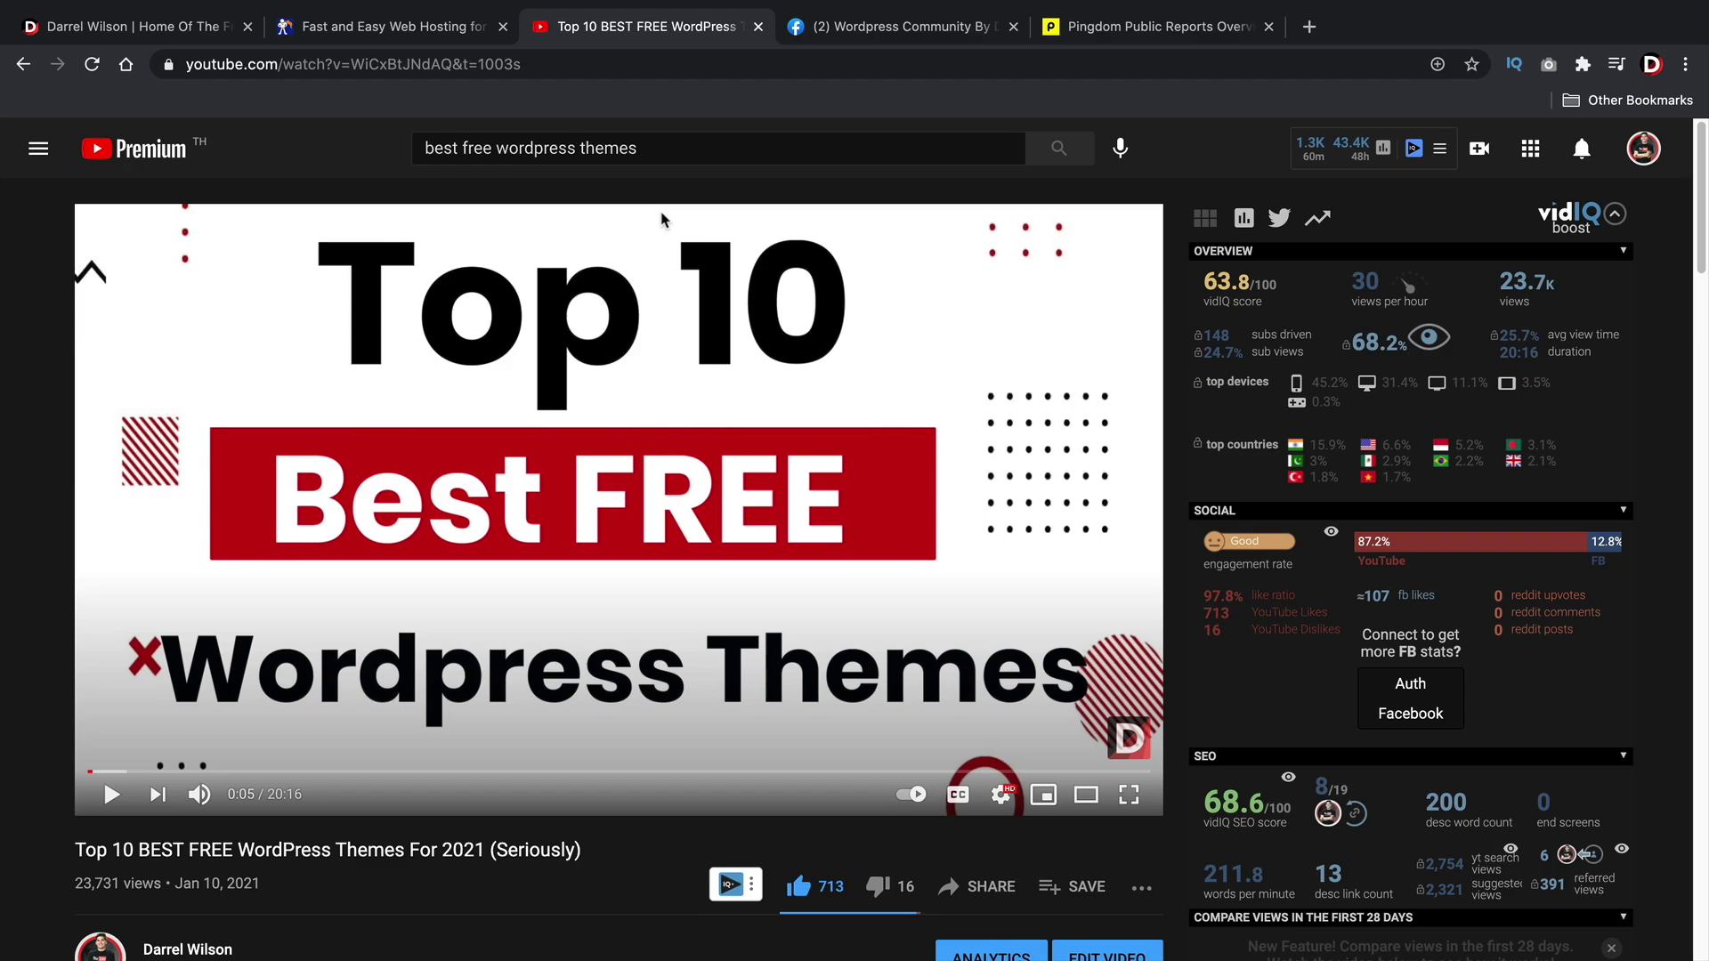
click(827, 32)
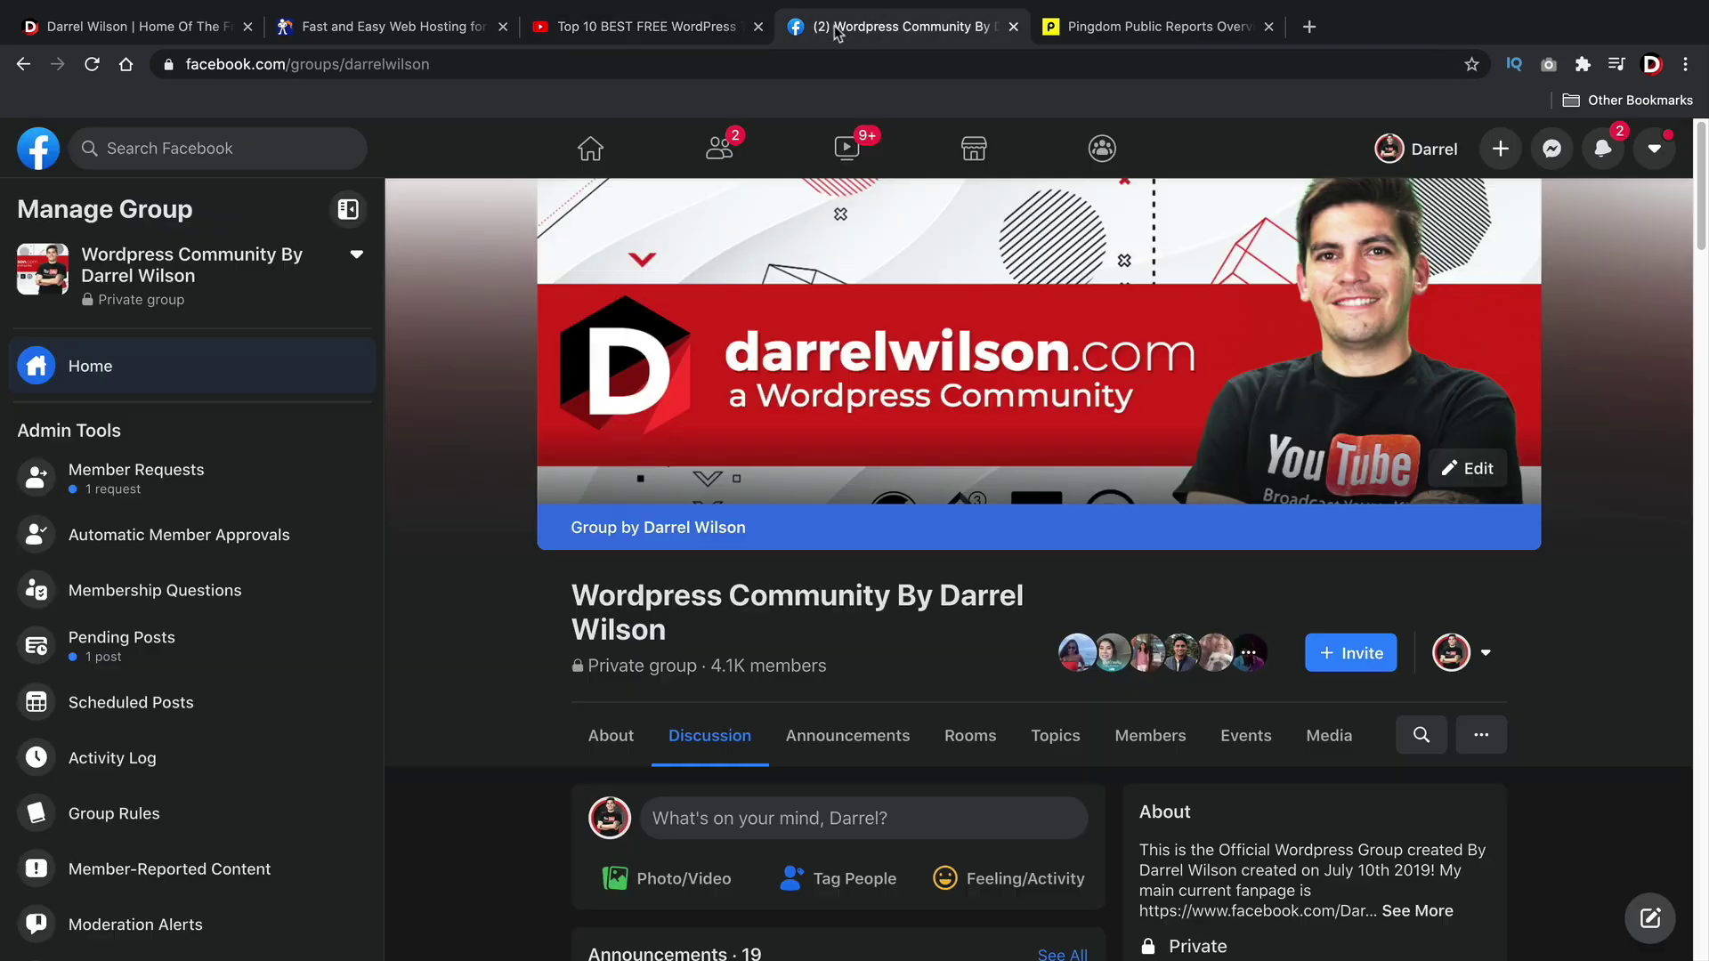
scroll(772, 529, down, 3)
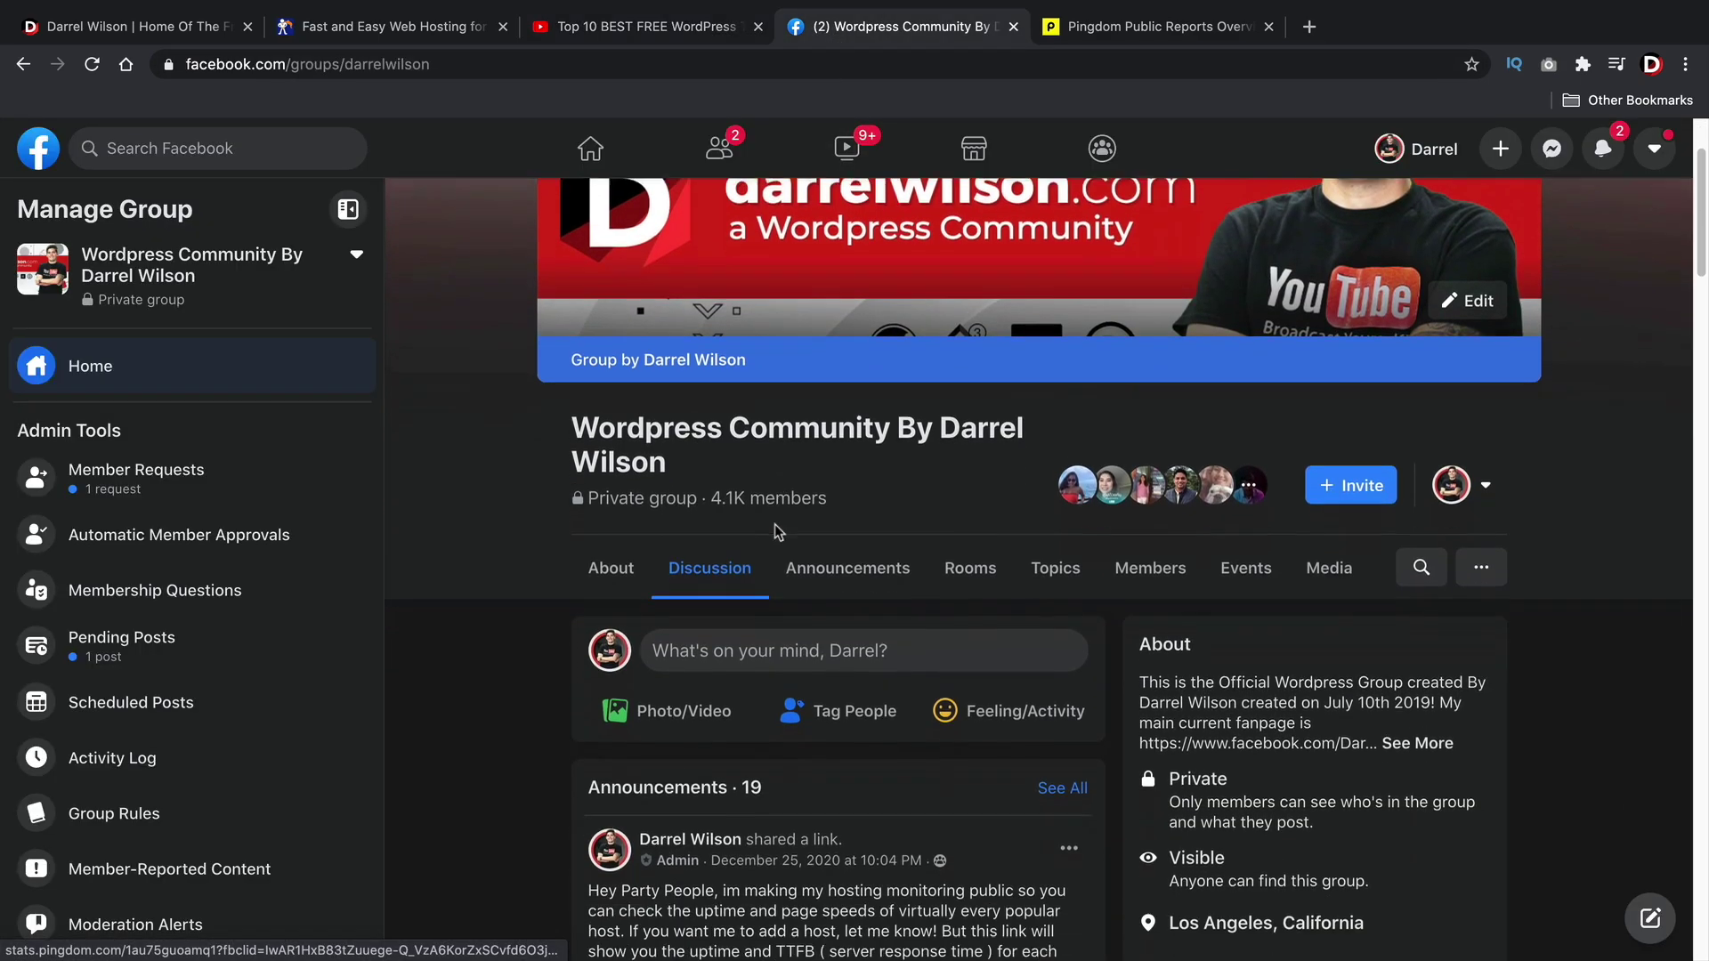
click(194, 37)
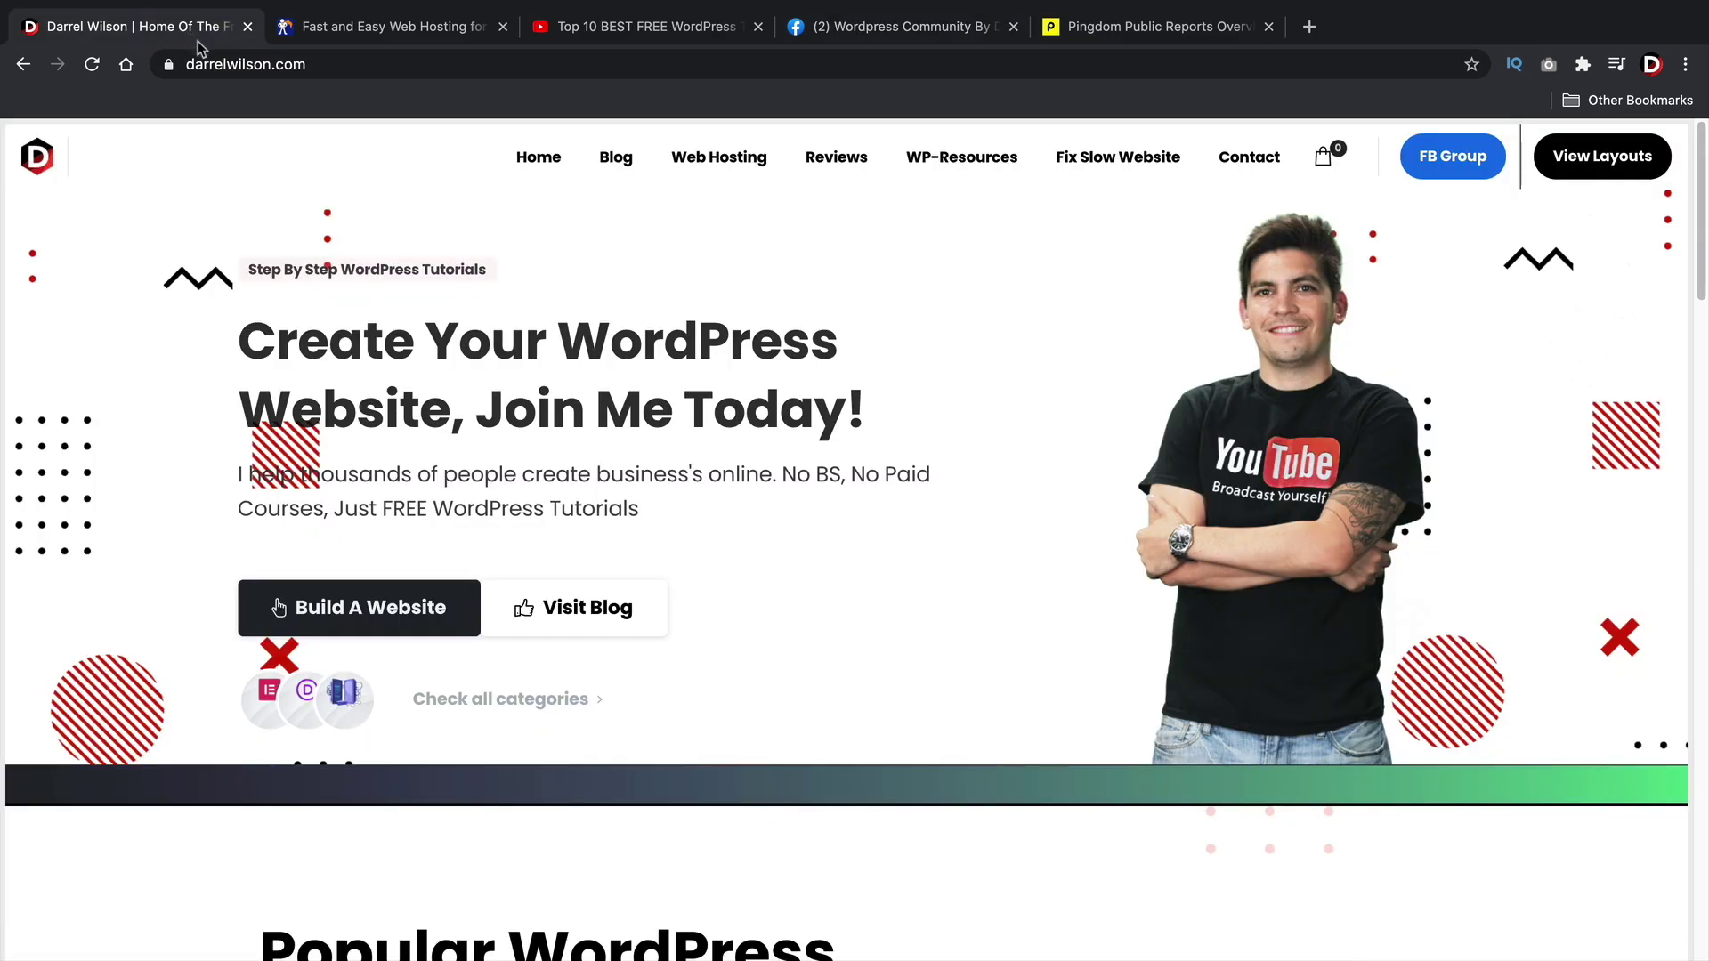
click(895, 27)
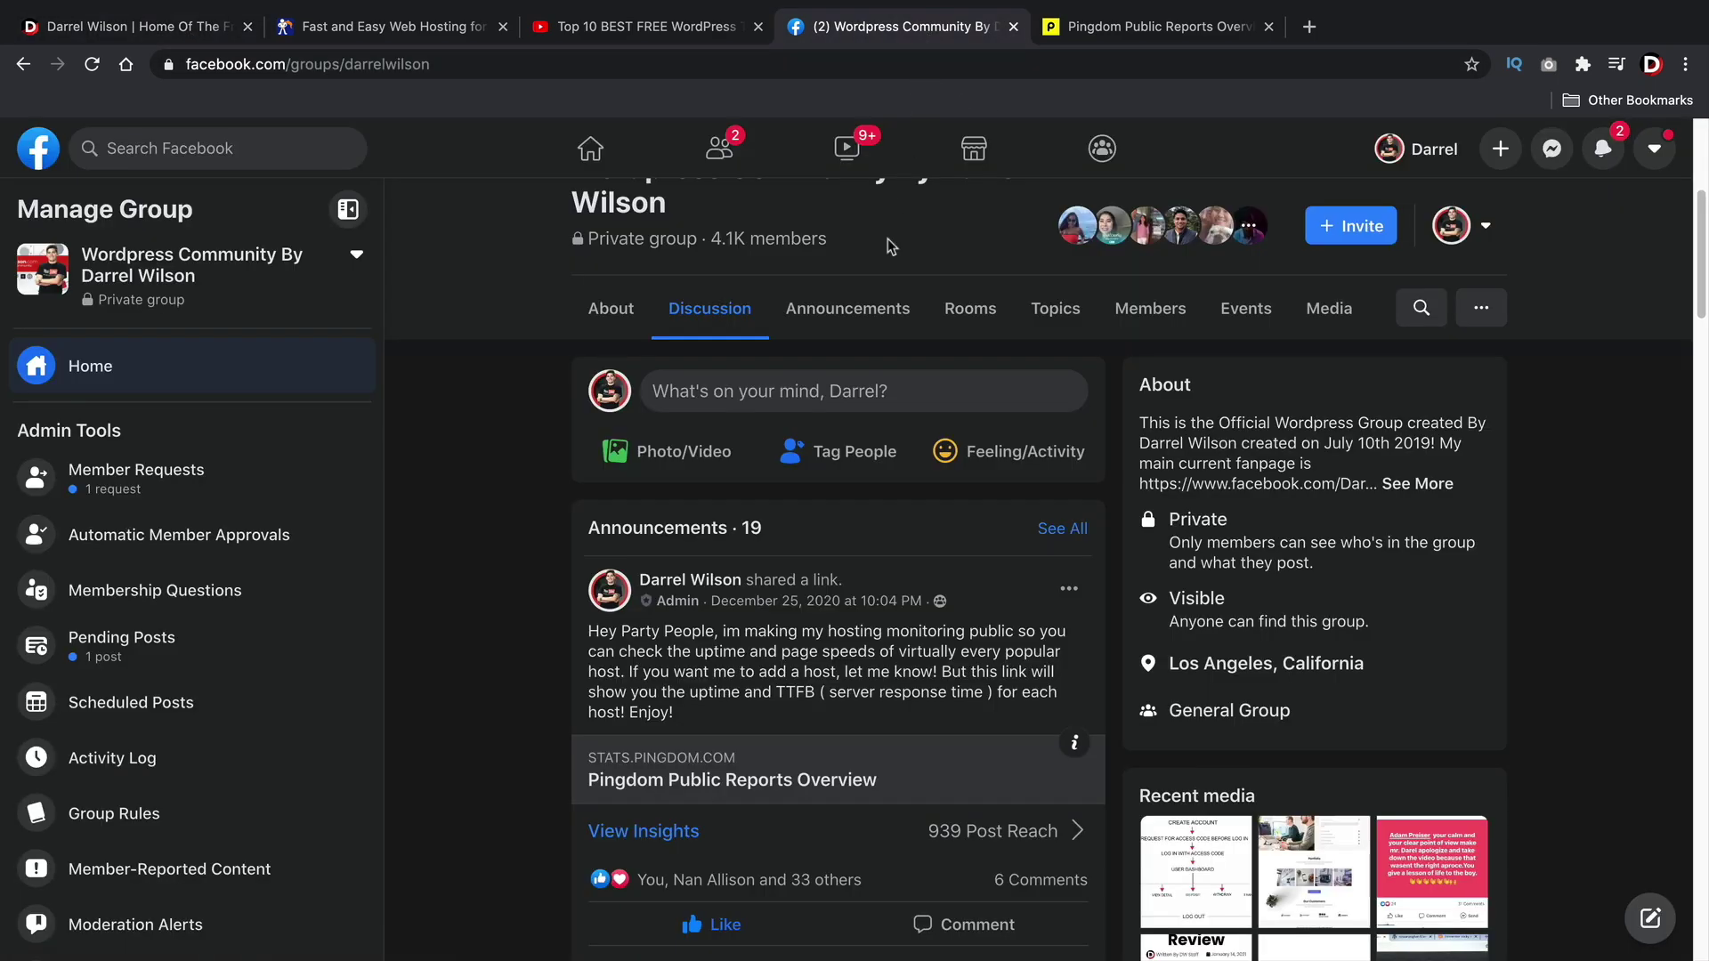
scroll(892, 589, down, 2)
scroll(892, 589, down, 1)
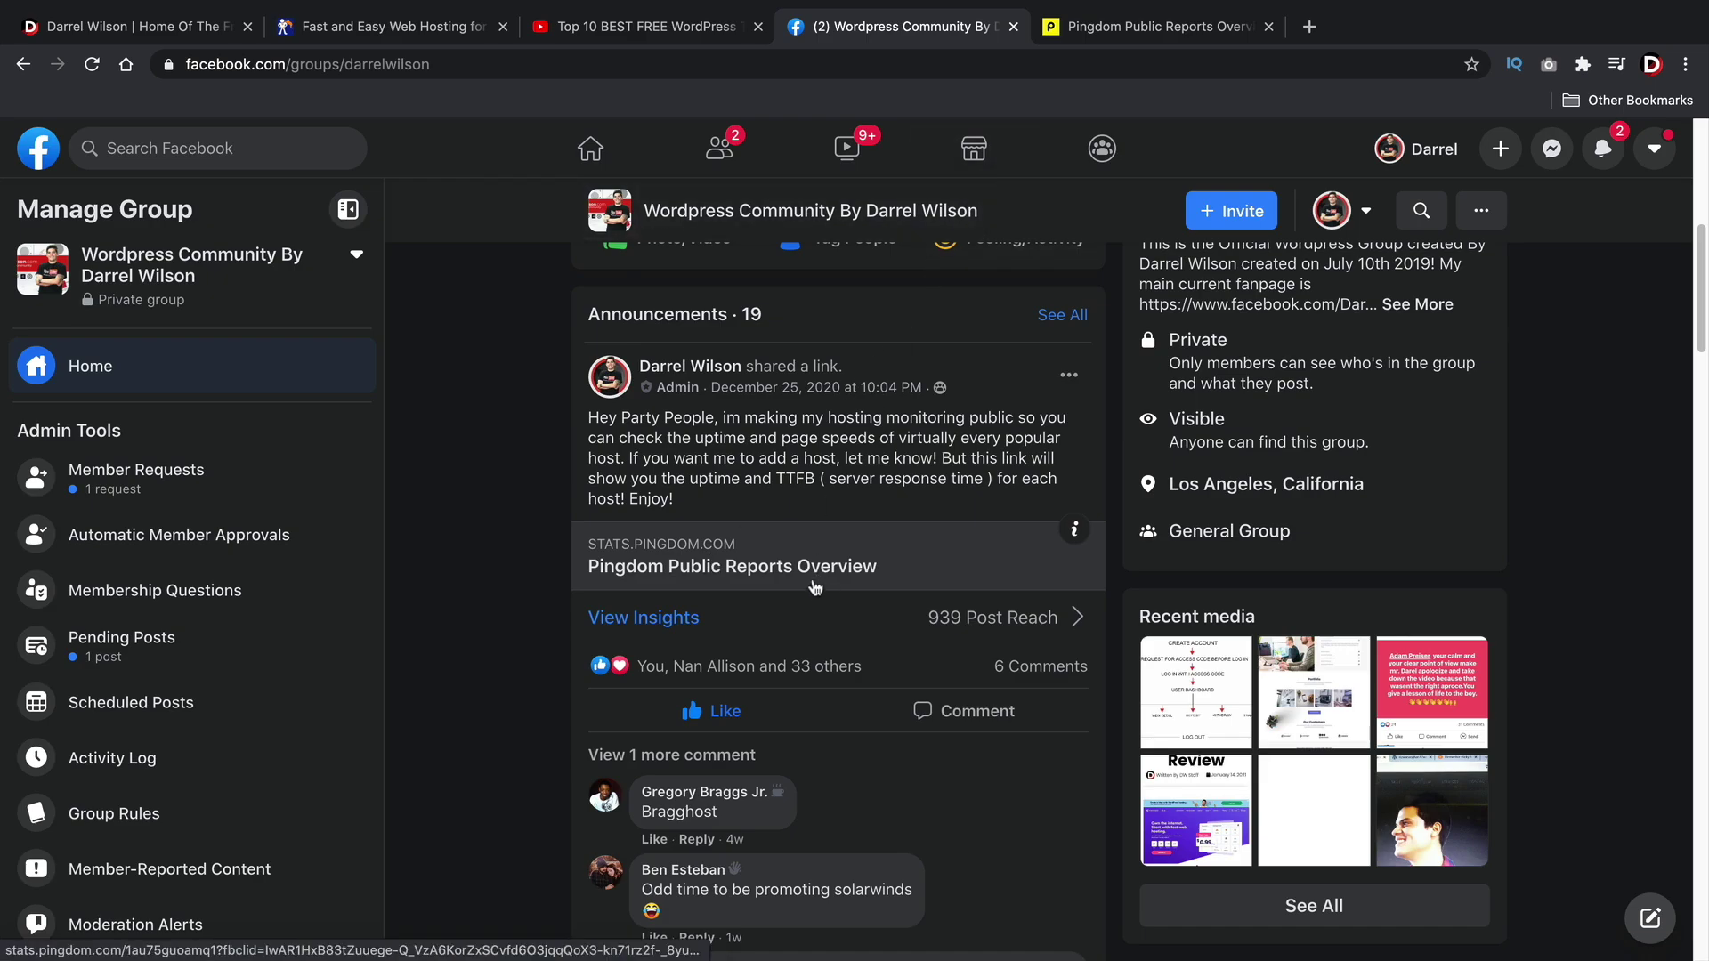
- View the Pingdom public uptime reports for web hosts A2 Hosting through WPX
click(1106, 31)
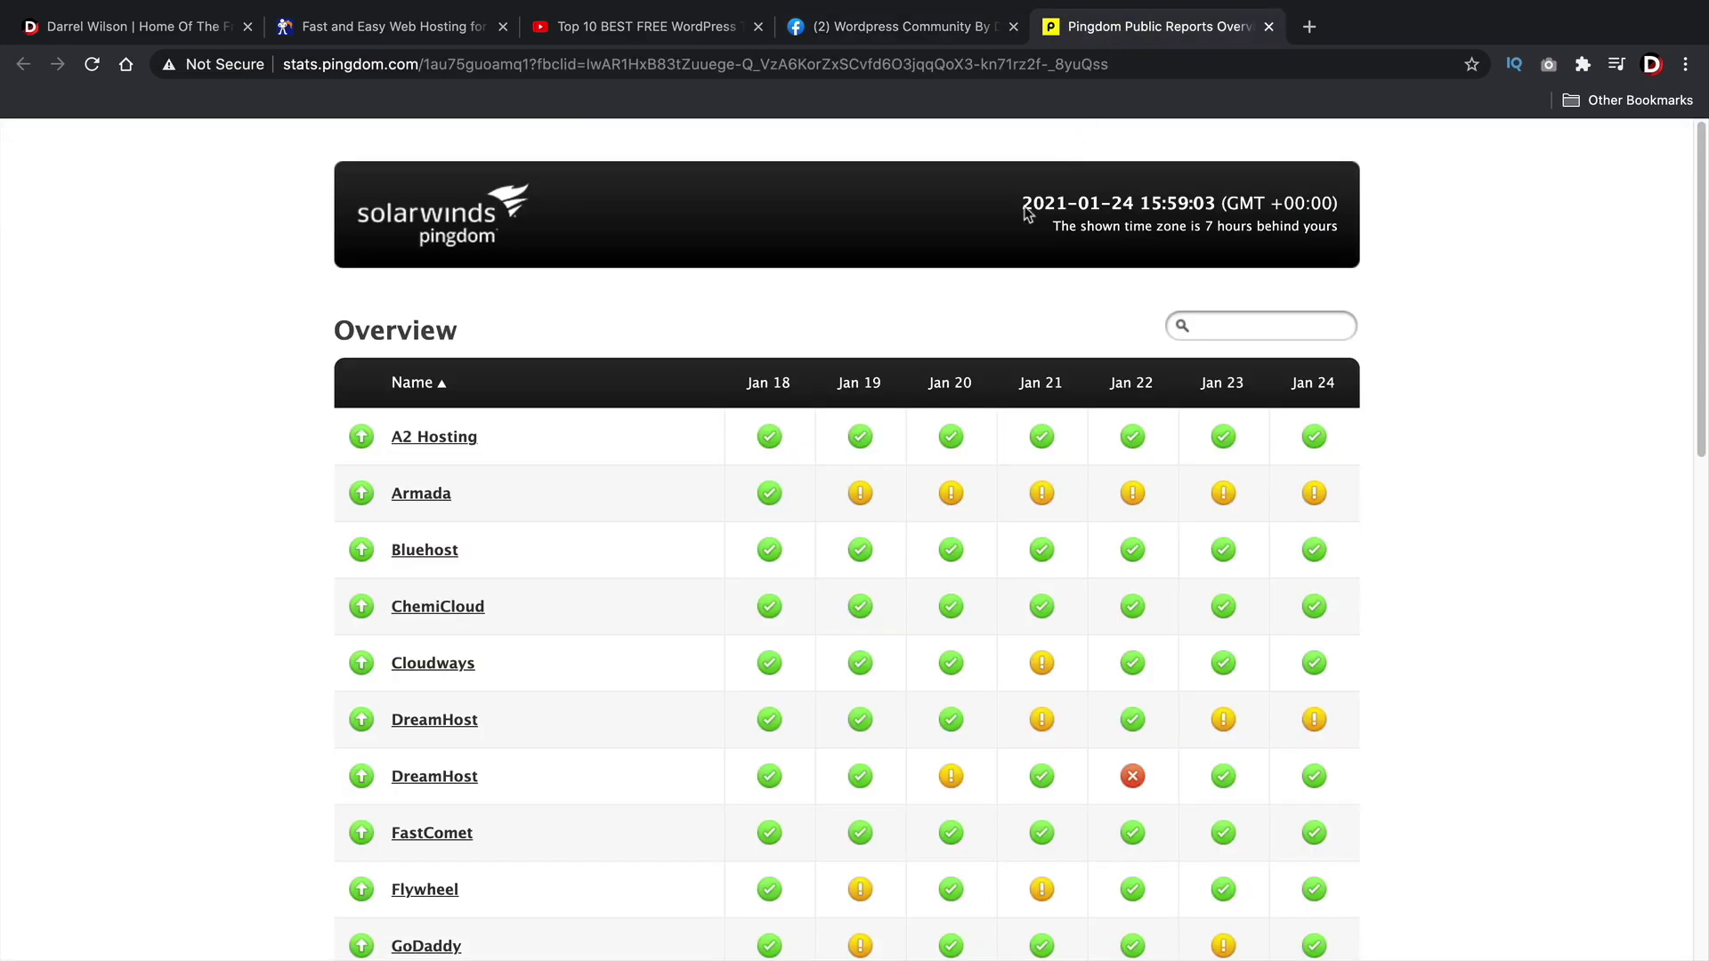
scroll(859, 481, down, 2)
scroll(839, 467, down, 2)
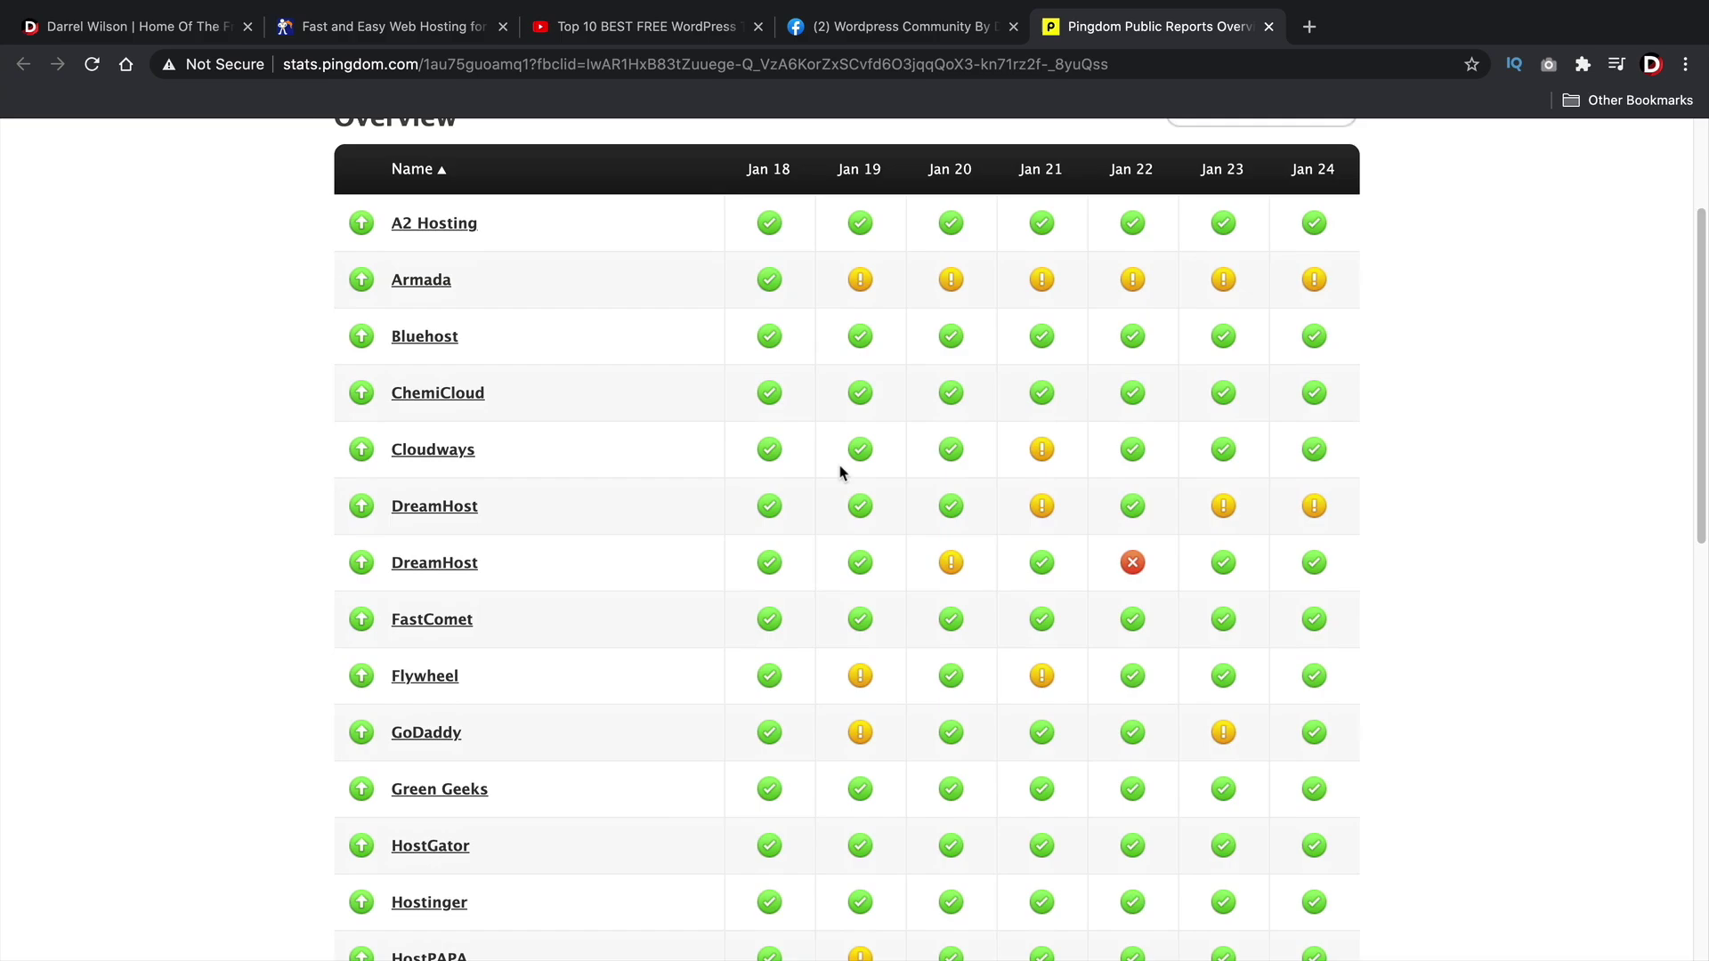
scroll(839, 471, down, 2)
scroll(840, 469, down, 3)
scroll(840, 480, down, 2)
scroll(839, 485, down, 2)
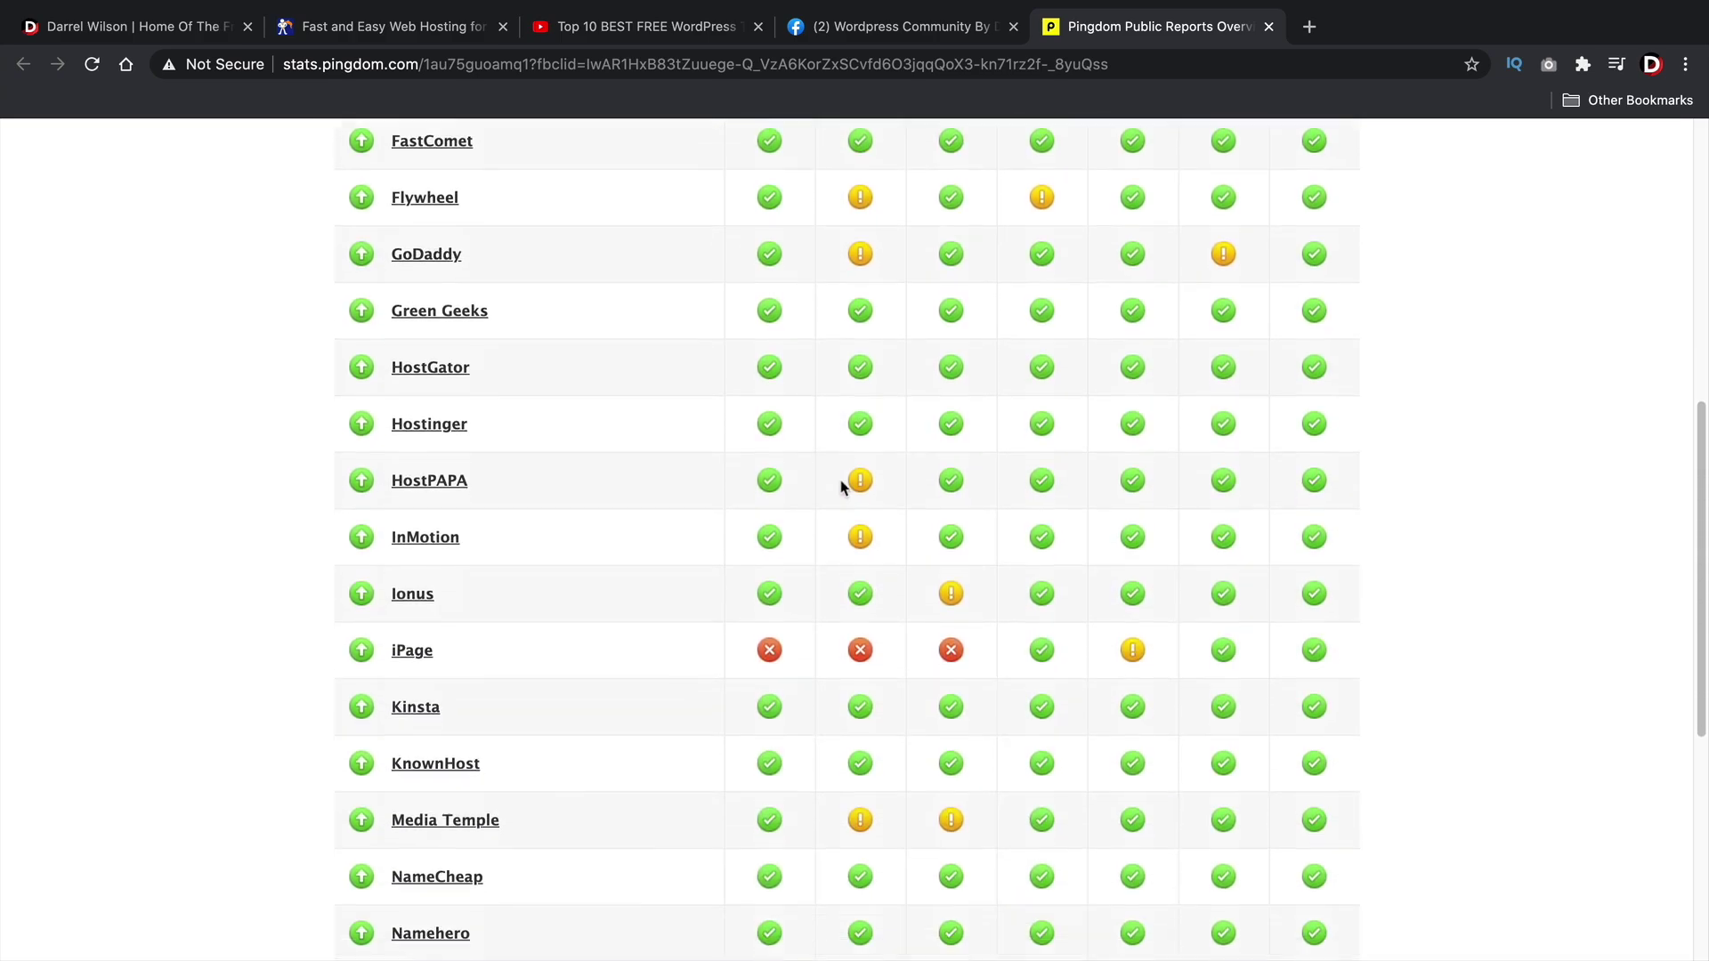
scroll(841, 488, down, 1)
scroll(843, 489, down, 2)
scroll(843, 488, down, 2)
scroll(843, 493, down, 2)
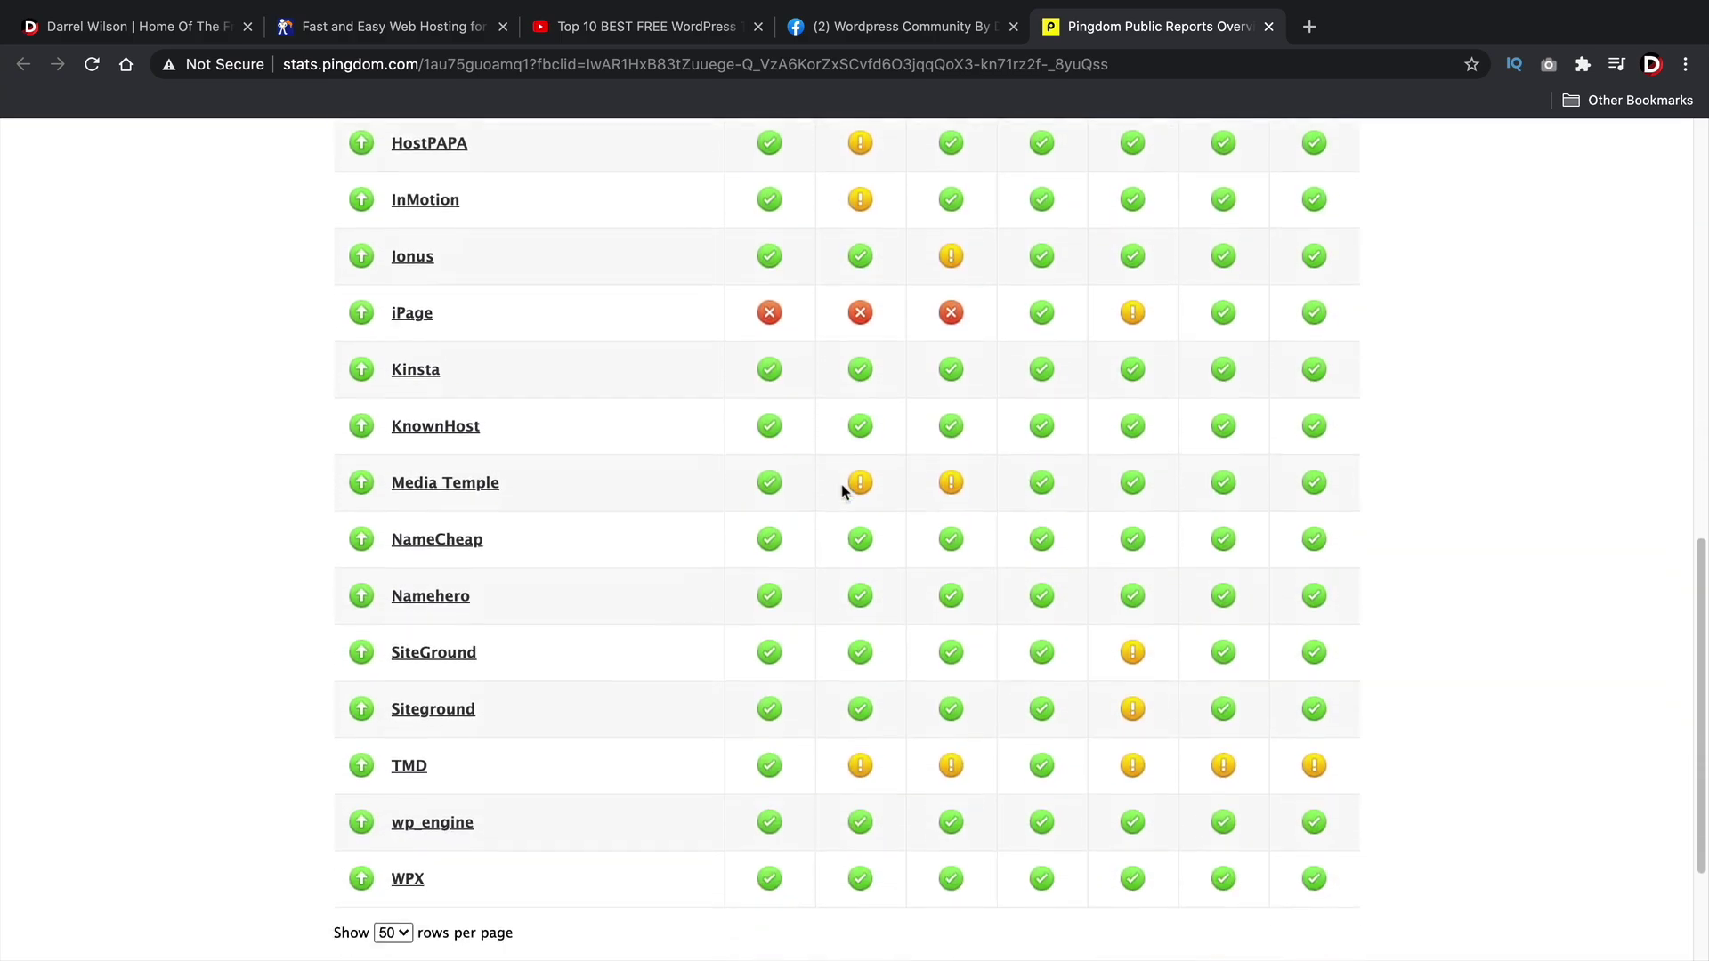
scroll(842, 492, down, 2)
scroll(842, 493, up, 1)
scroll(842, 495, up, 2)
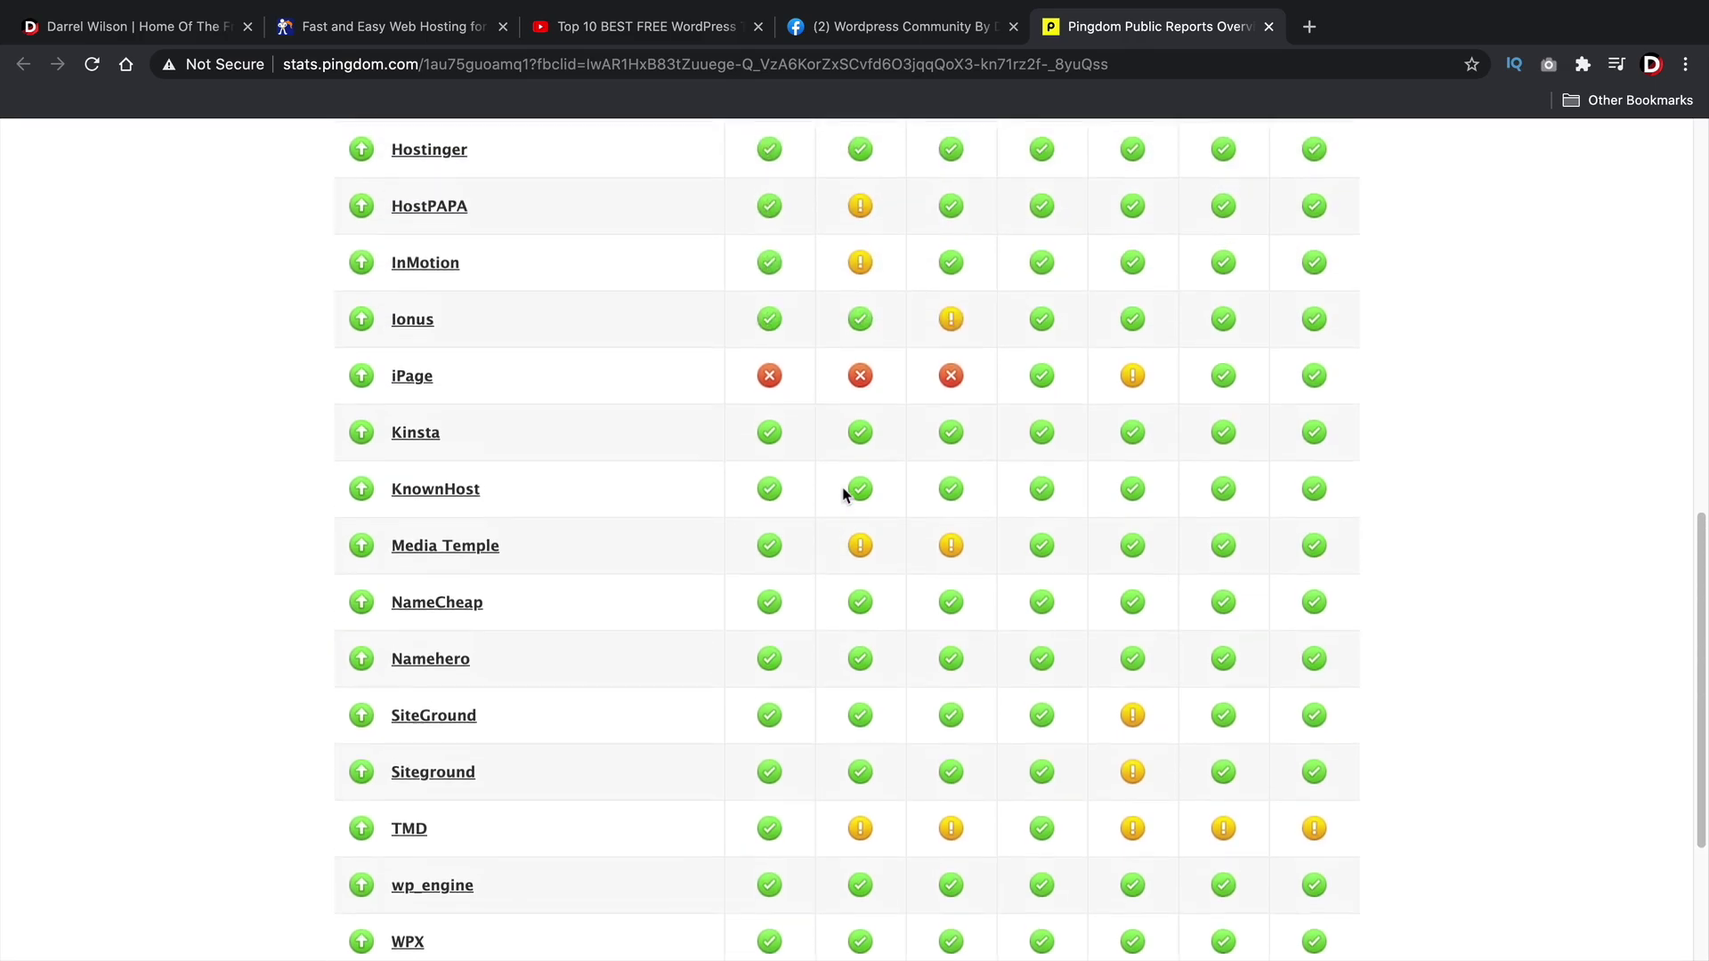
scroll(844, 496, up, 2)
scroll(843, 508, up, 2)
scroll(847, 521, up, 2)
scroll(851, 533, up, 3)
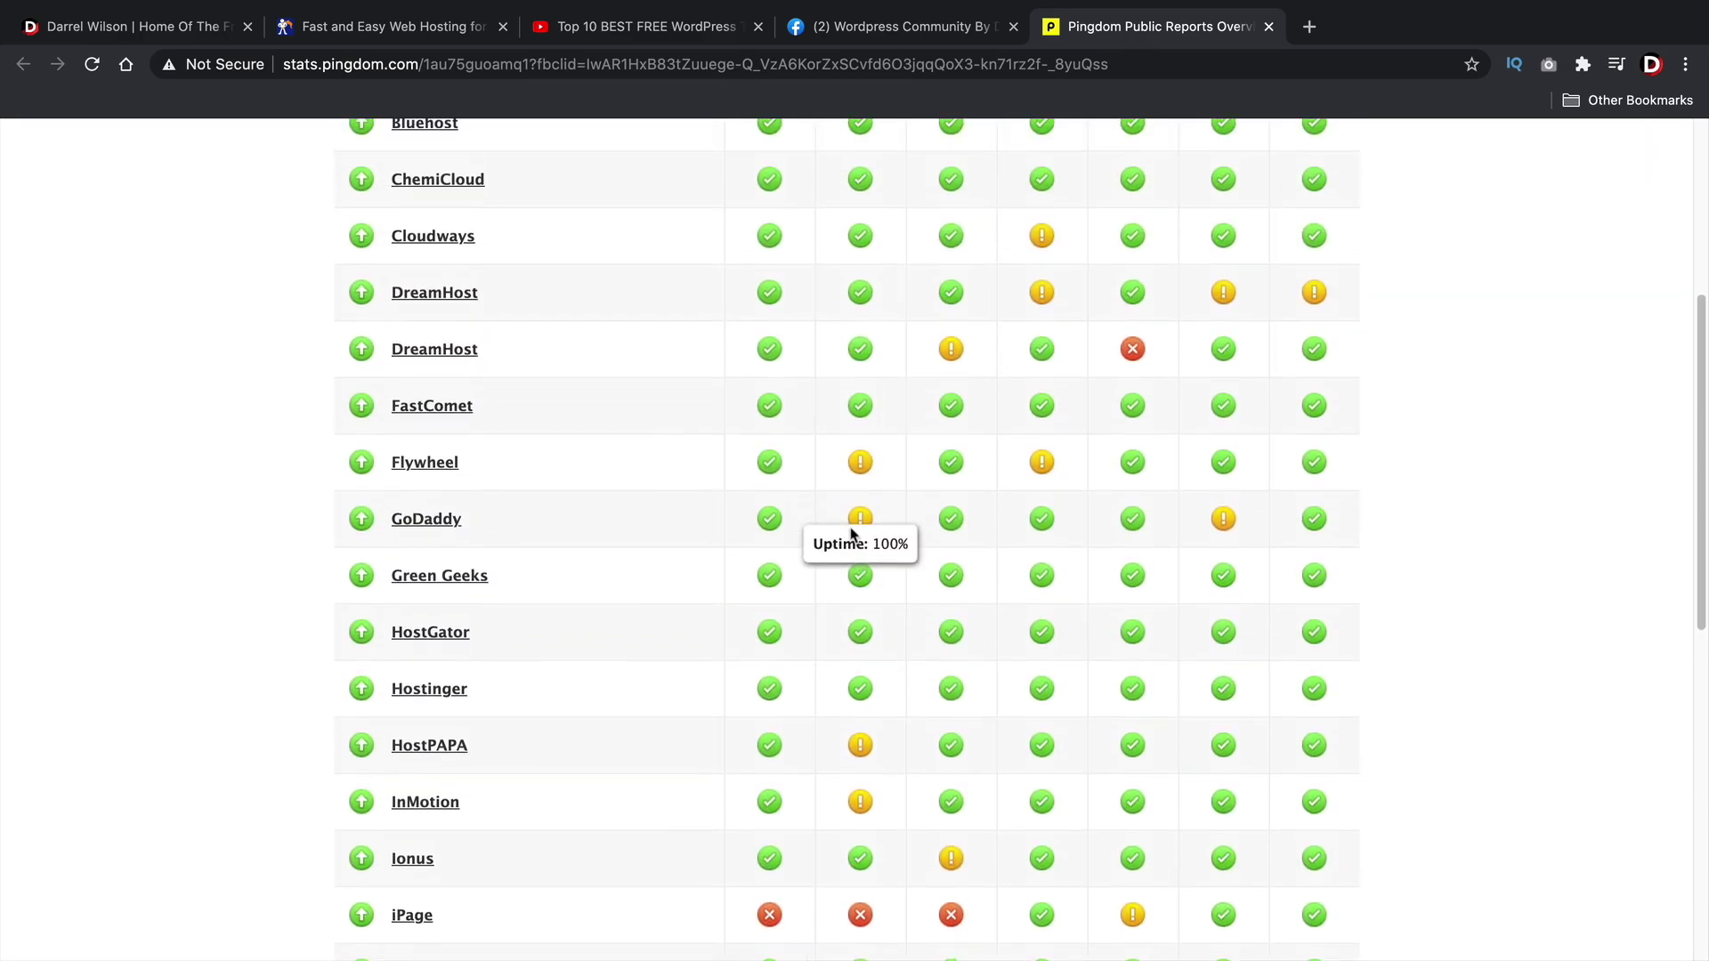
scroll(850, 531, up, 1)
scroll(852, 535, up, 1)
scroll(854, 542, up, 5)
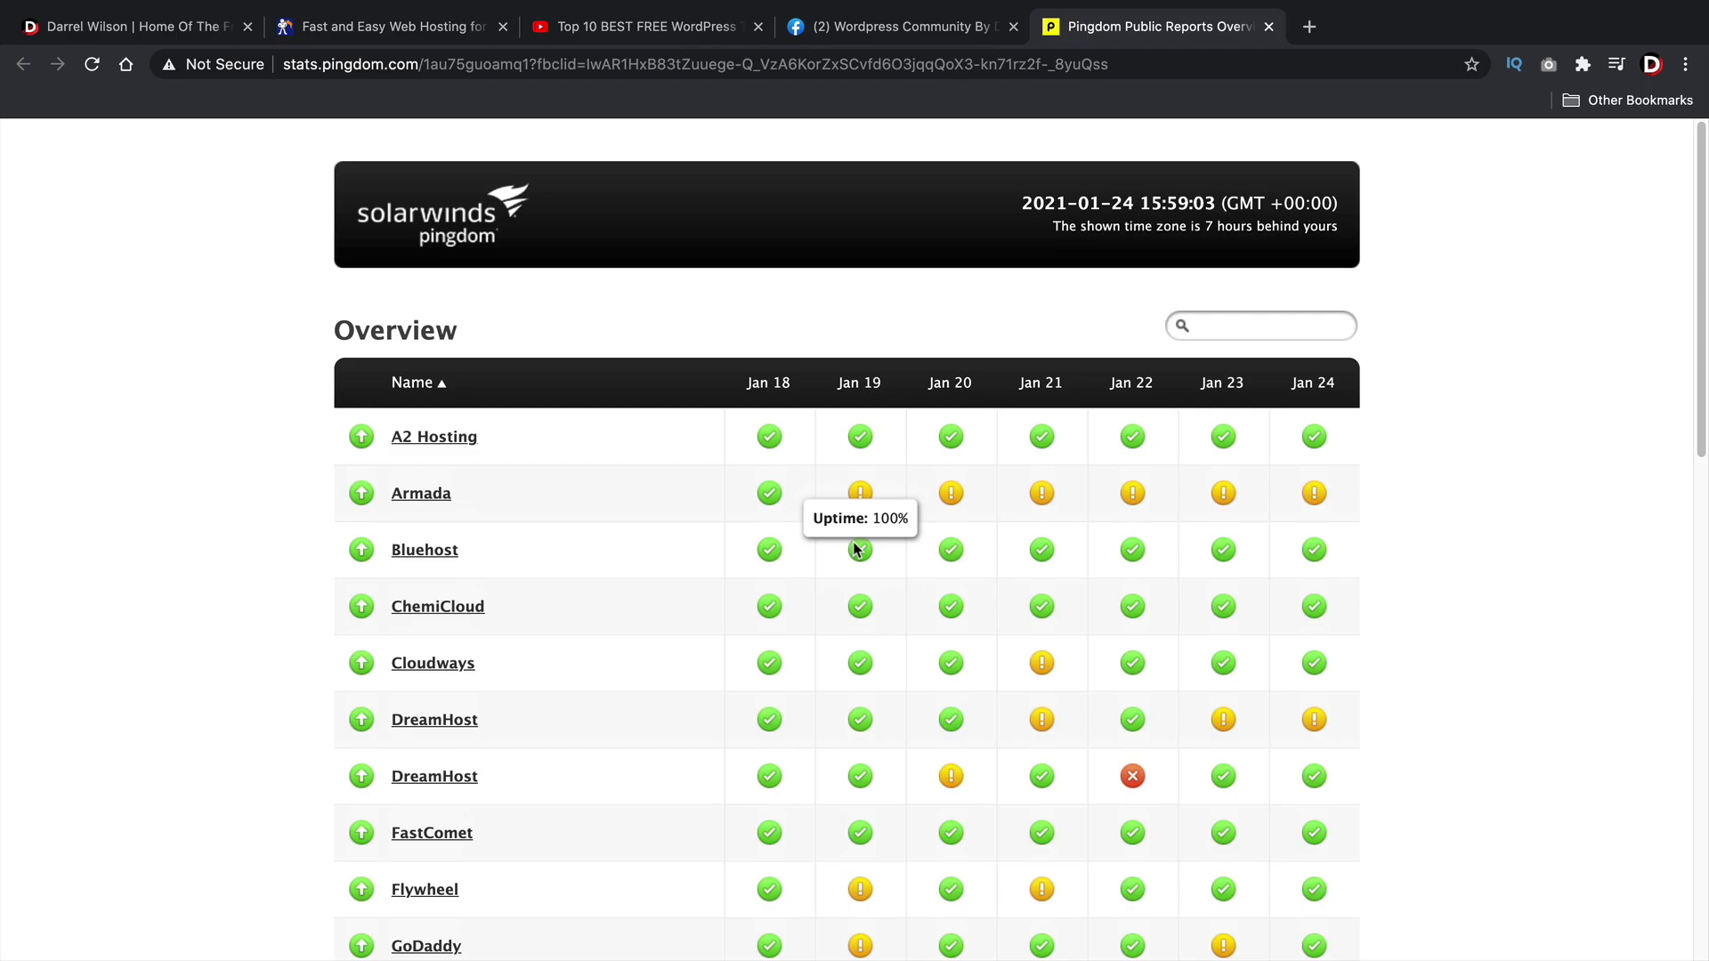
- Return to the darrelwilson.com homepage
click(213, 46)
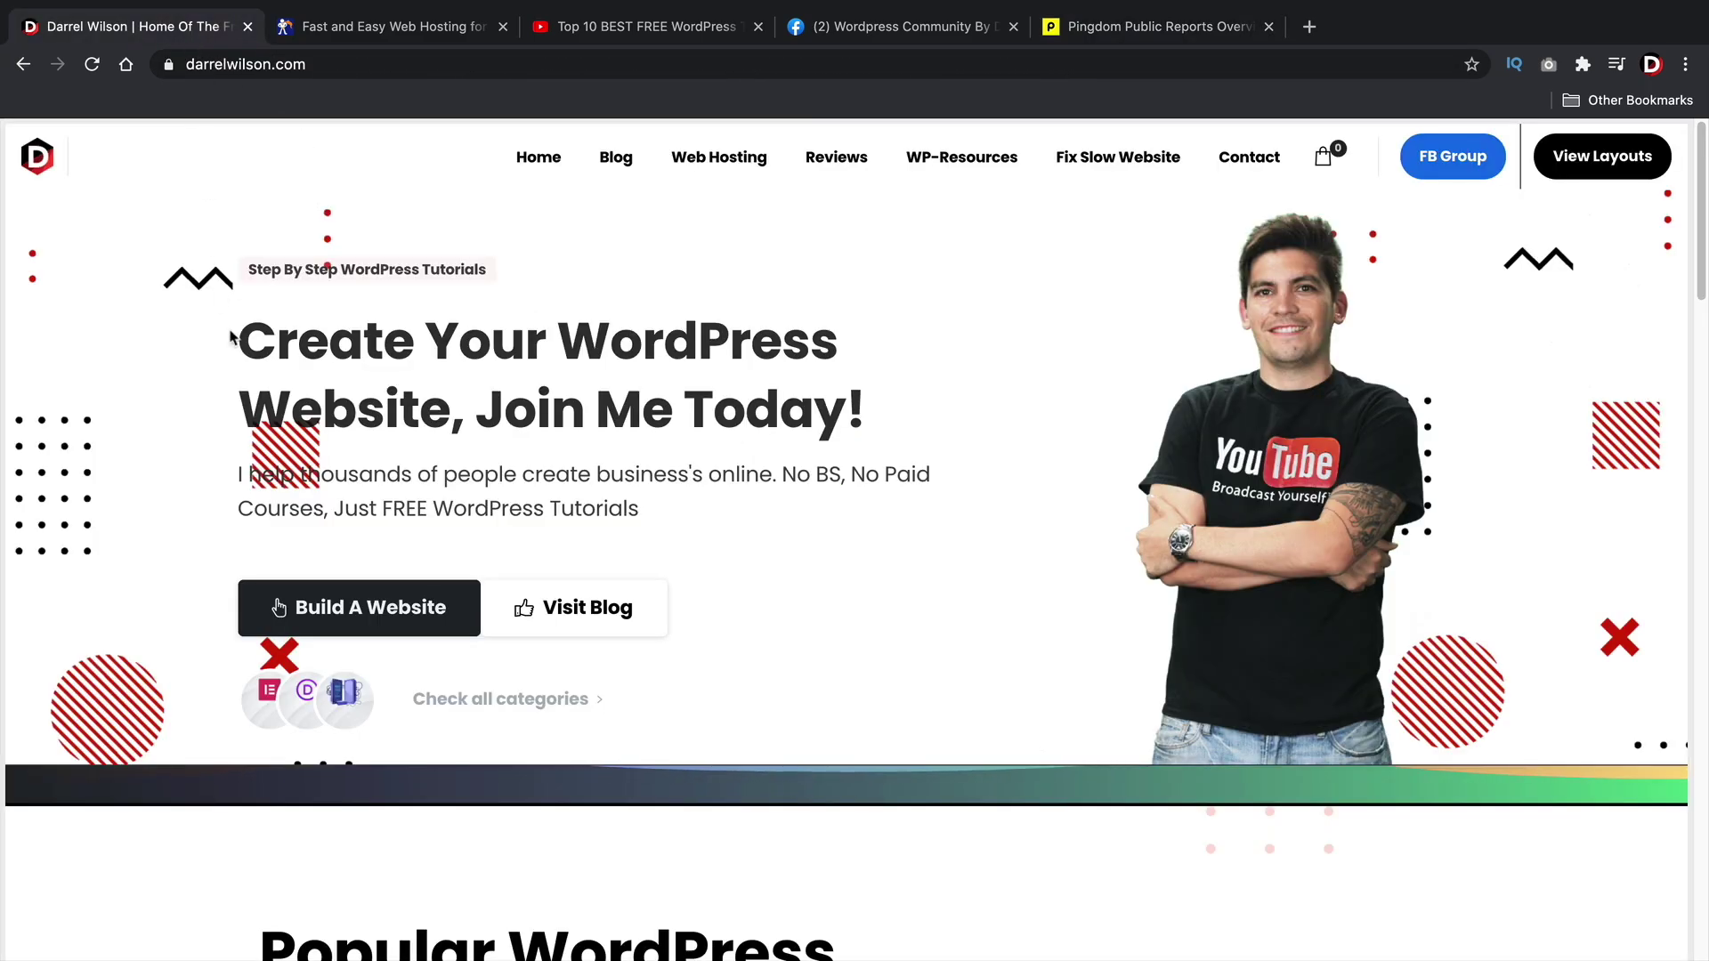